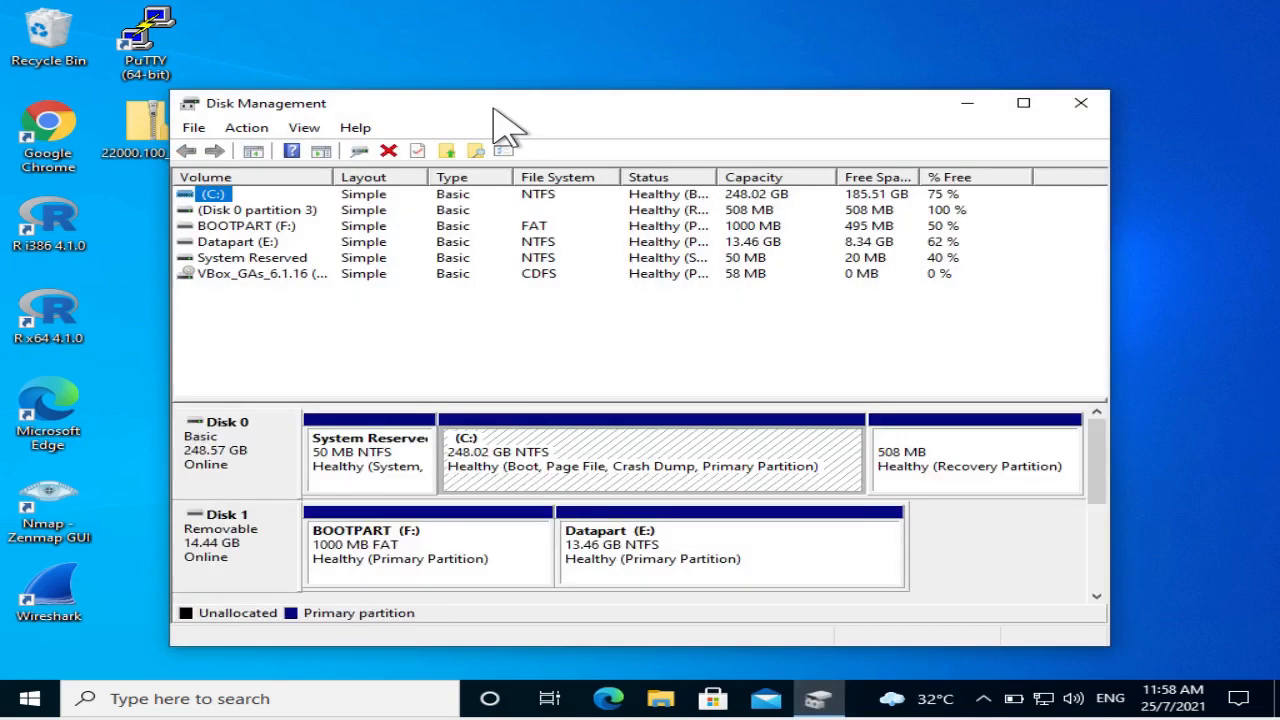
- Close the open Disk Management window
{"action": "left_click_drag", "start_coordinate": [492, 108], "coordinate": [521, 63]}
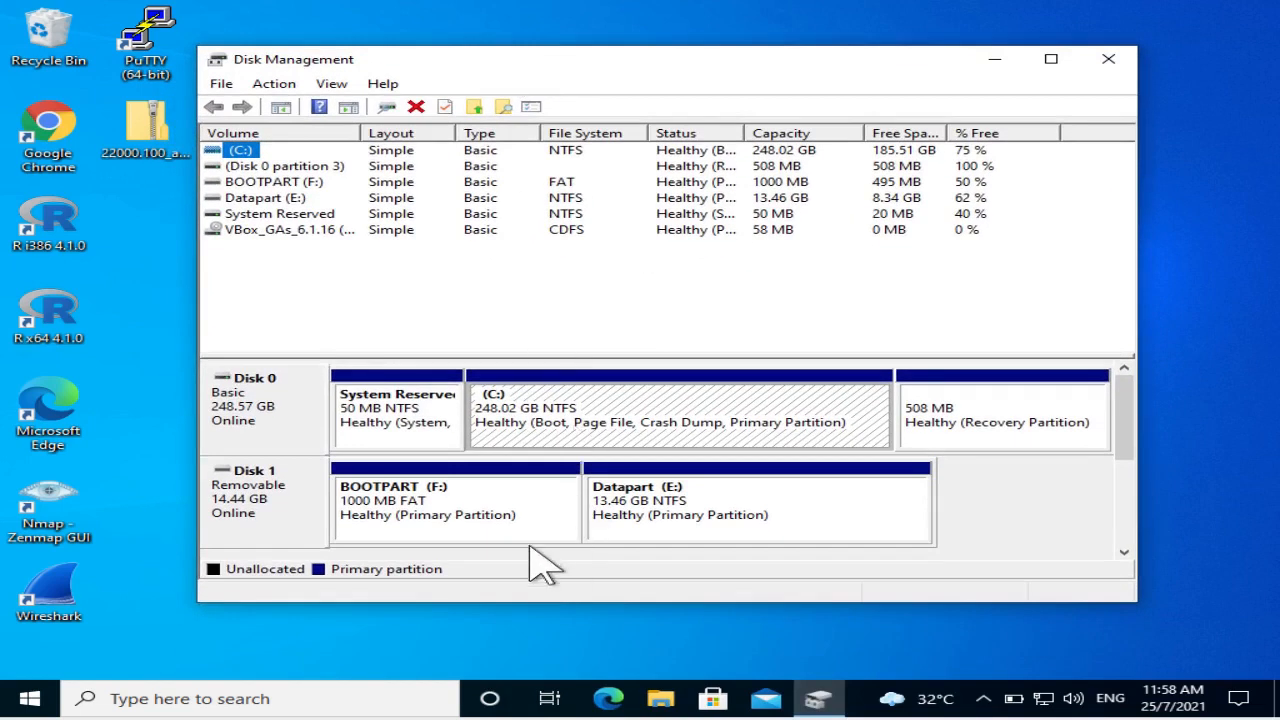
{"action": "mouse_move", "coordinate": [1125, 432]}
{"action": "left_mouse_down"}
{"action": "mouse_move", "coordinate": [1131, 471]}
{"action": "mouse_move", "coordinate": [1130, 437]}
{"action": "left_mouse_up"}
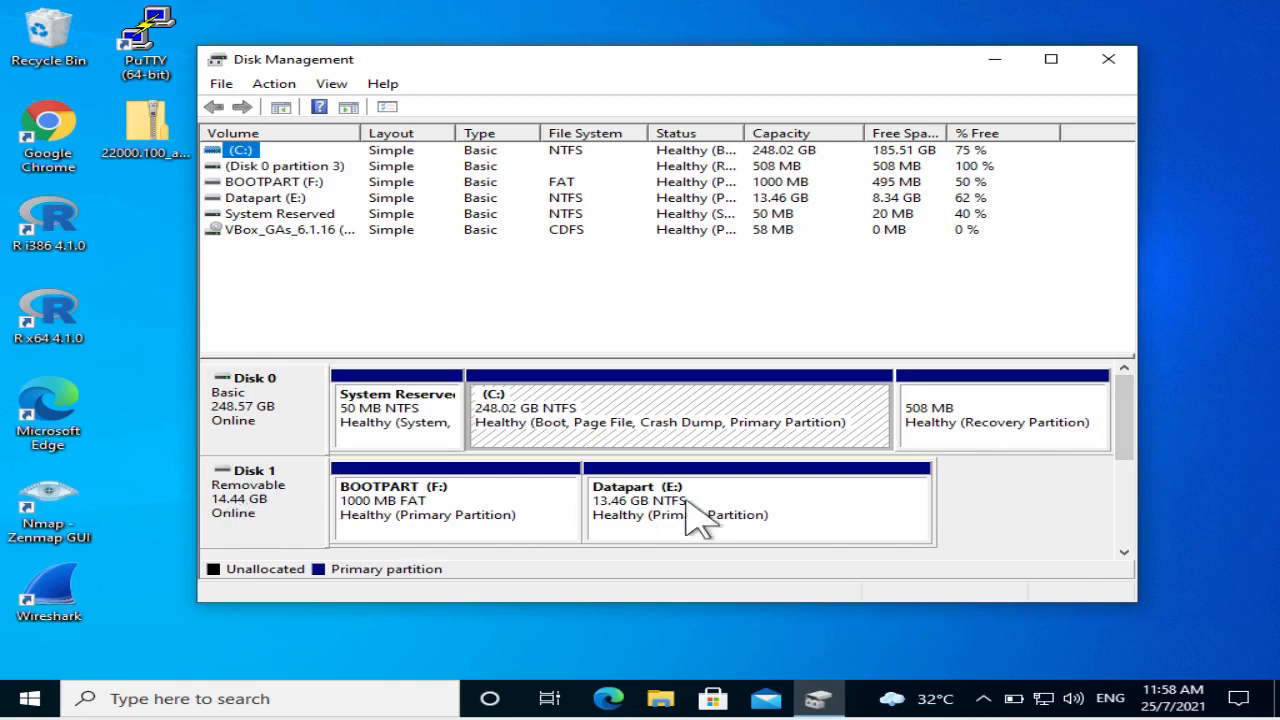
{"action": "left_click", "coordinate": [1112, 62]}
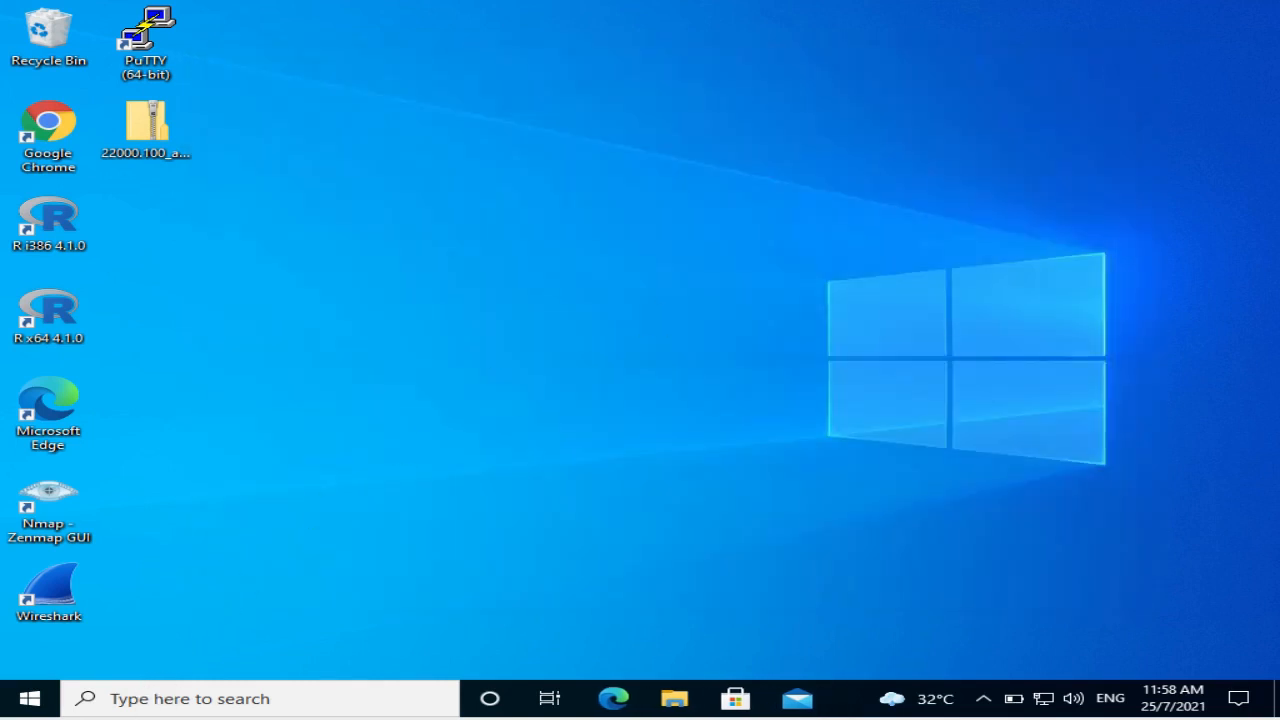
- Search Windows for "part" and open the Create and format hard disk partitions tool
{"action": "left_click", "coordinate": [138, 697]}
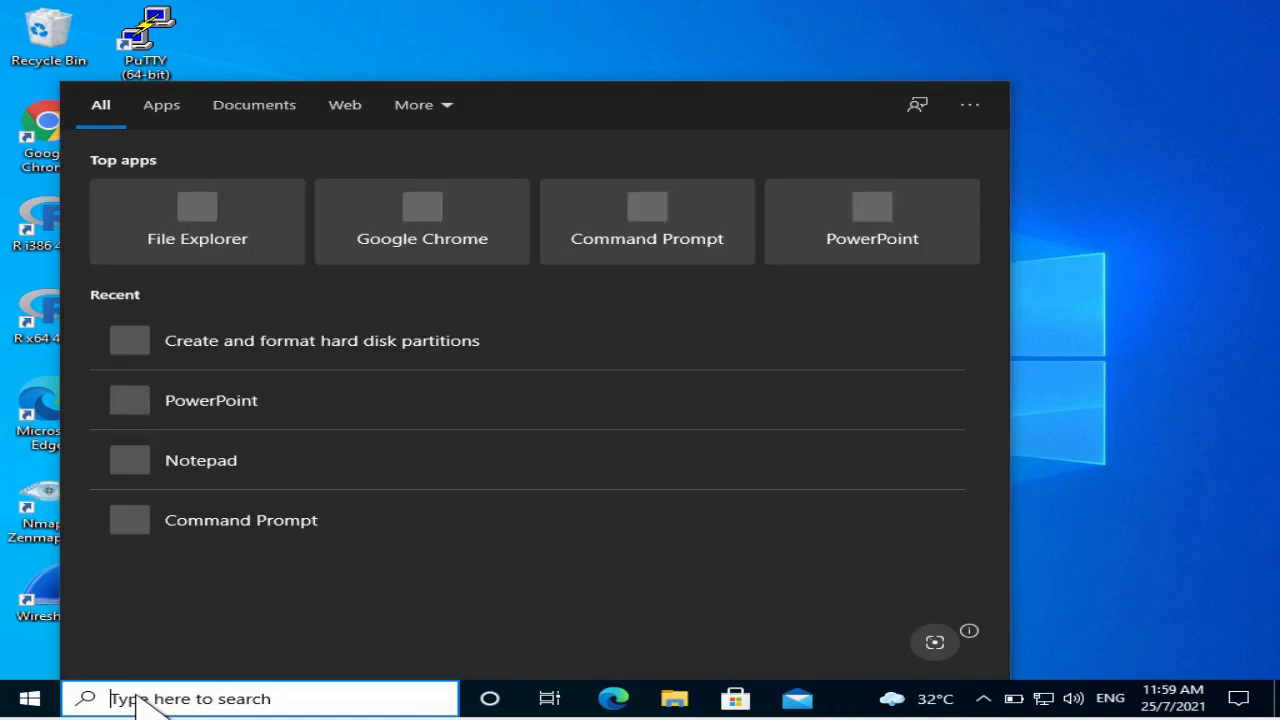
{"action": "type", "text": "part"}
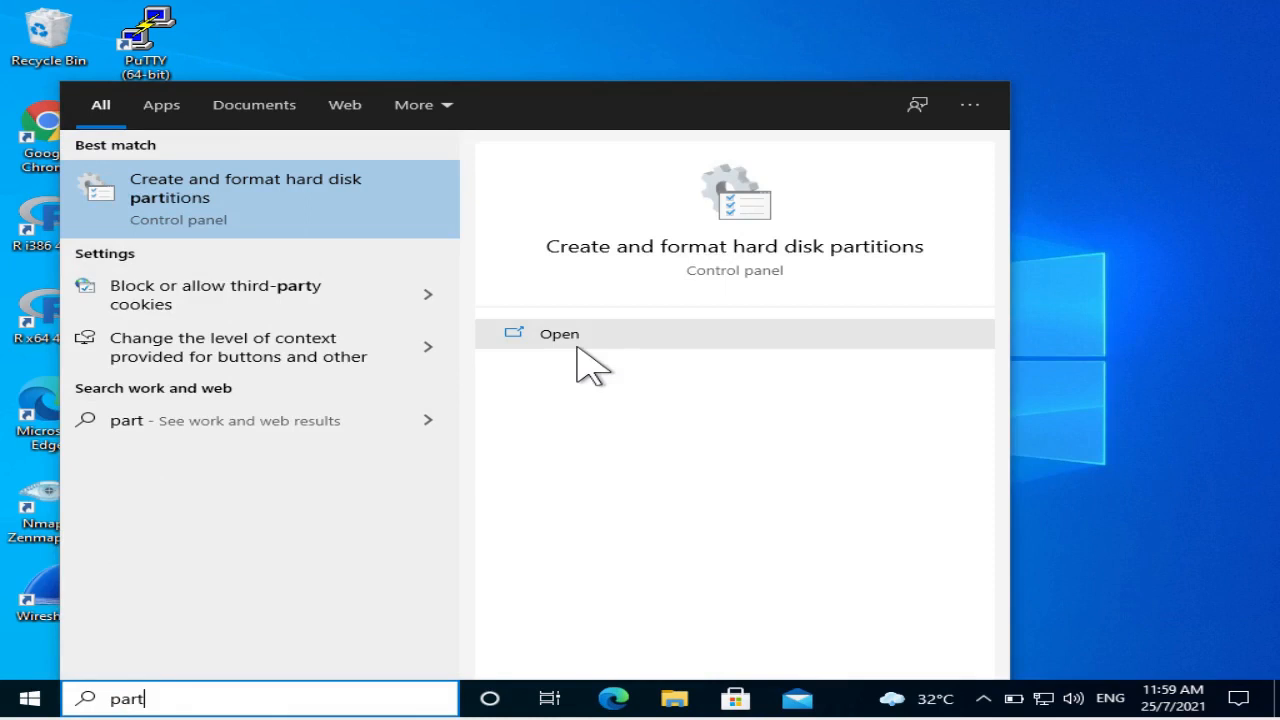
{"action": "left_click", "coordinate": [545, 355]}
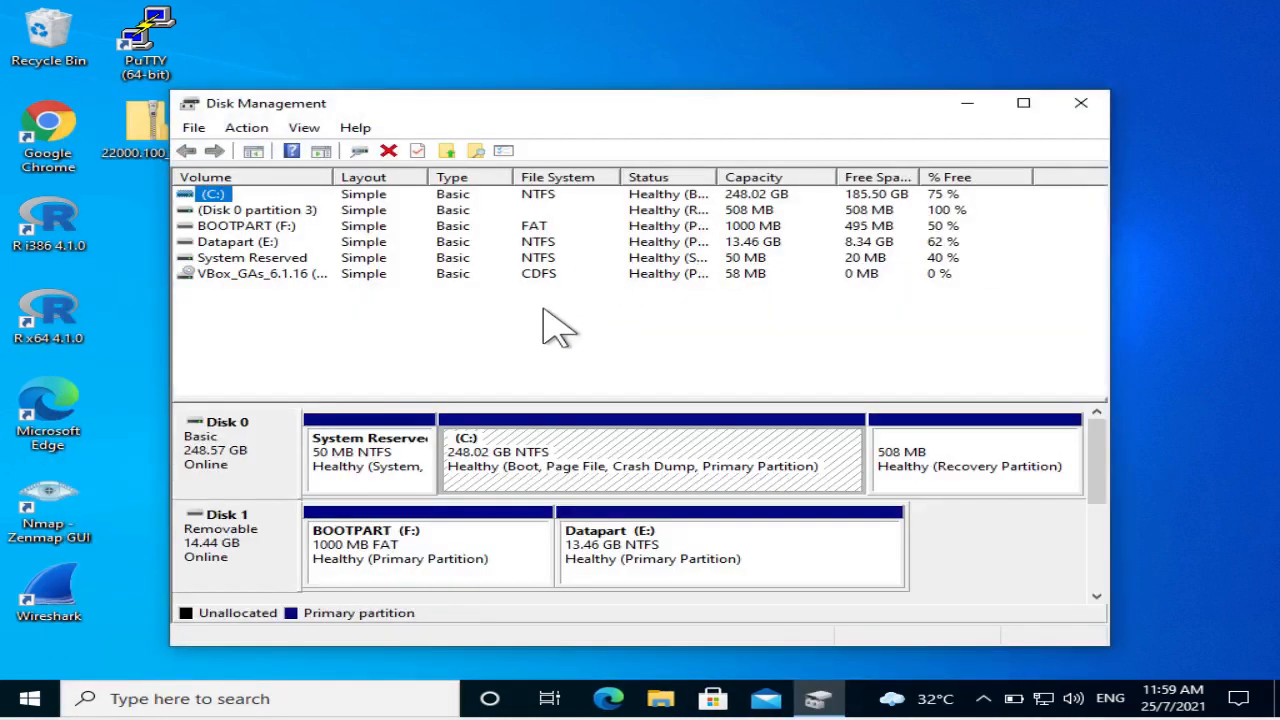
- Delete the Datapart (E:) volume from removable Disk 1 and accept the data erasure
{"action": "right_click", "coordinate": [588, 542]}
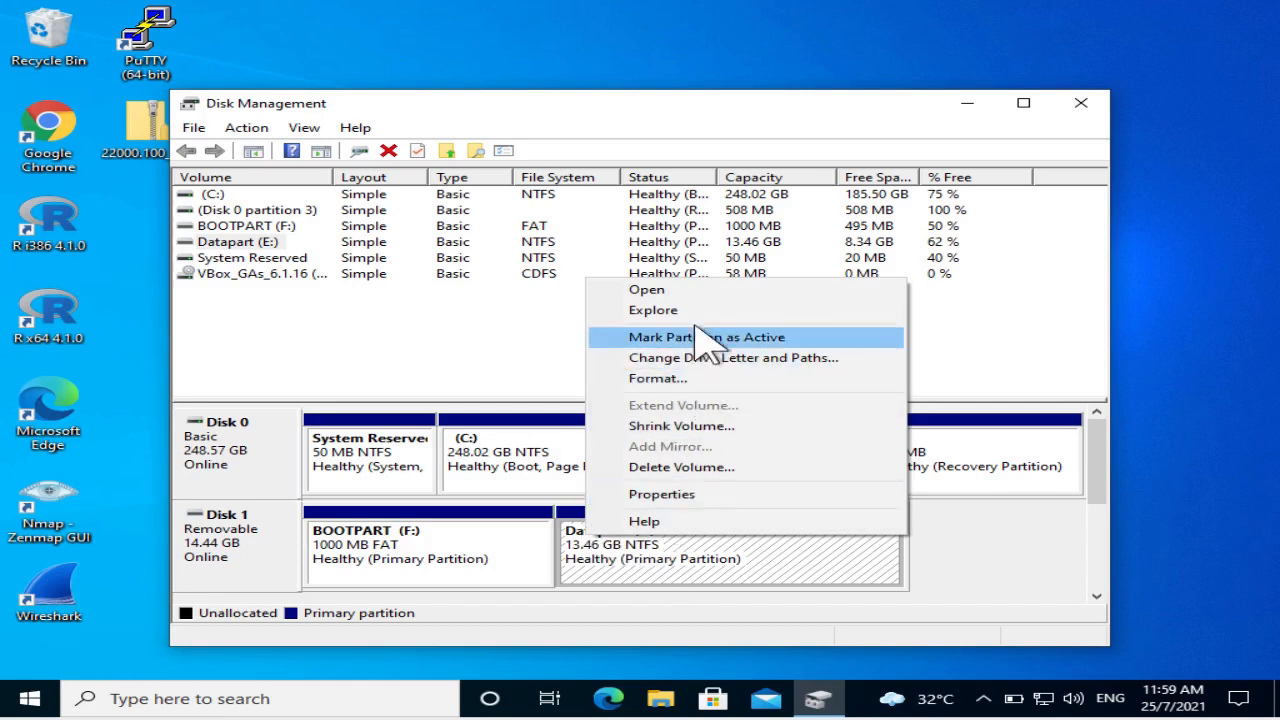
{"action": "left_click", "coordinate": [716, 470]}
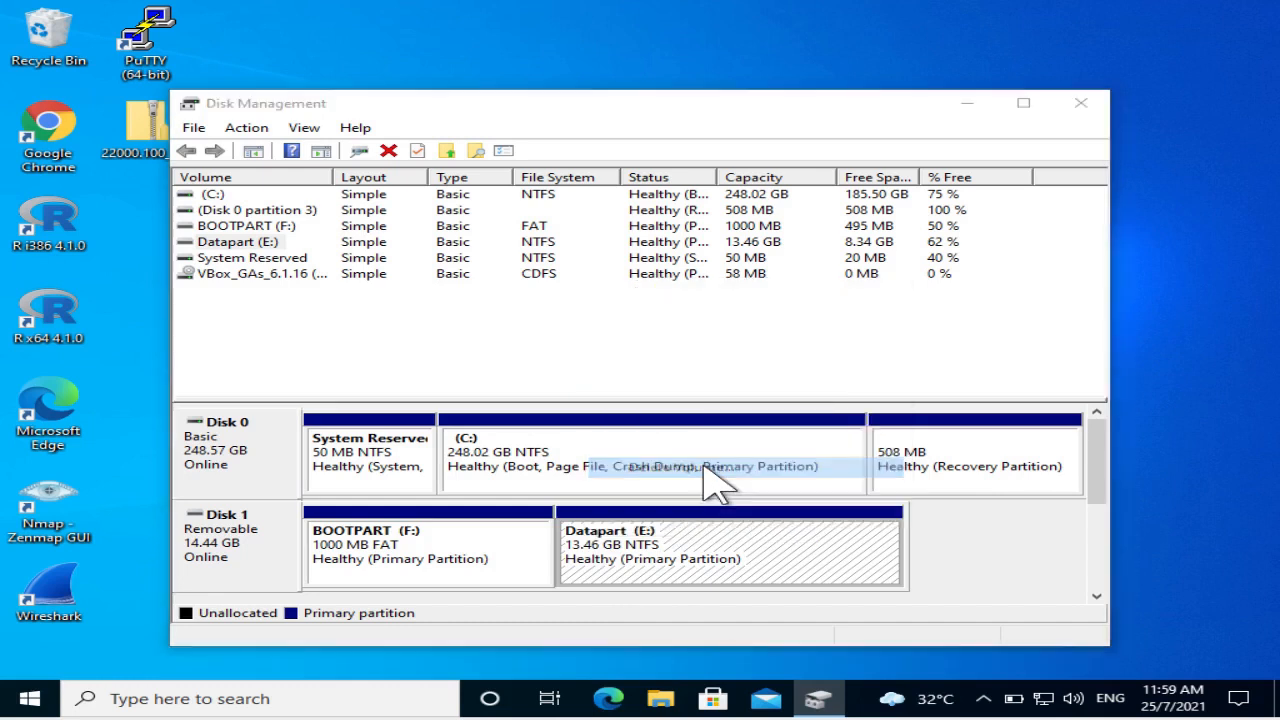
{"action": "left_click", "coordinate": [745, 418]}
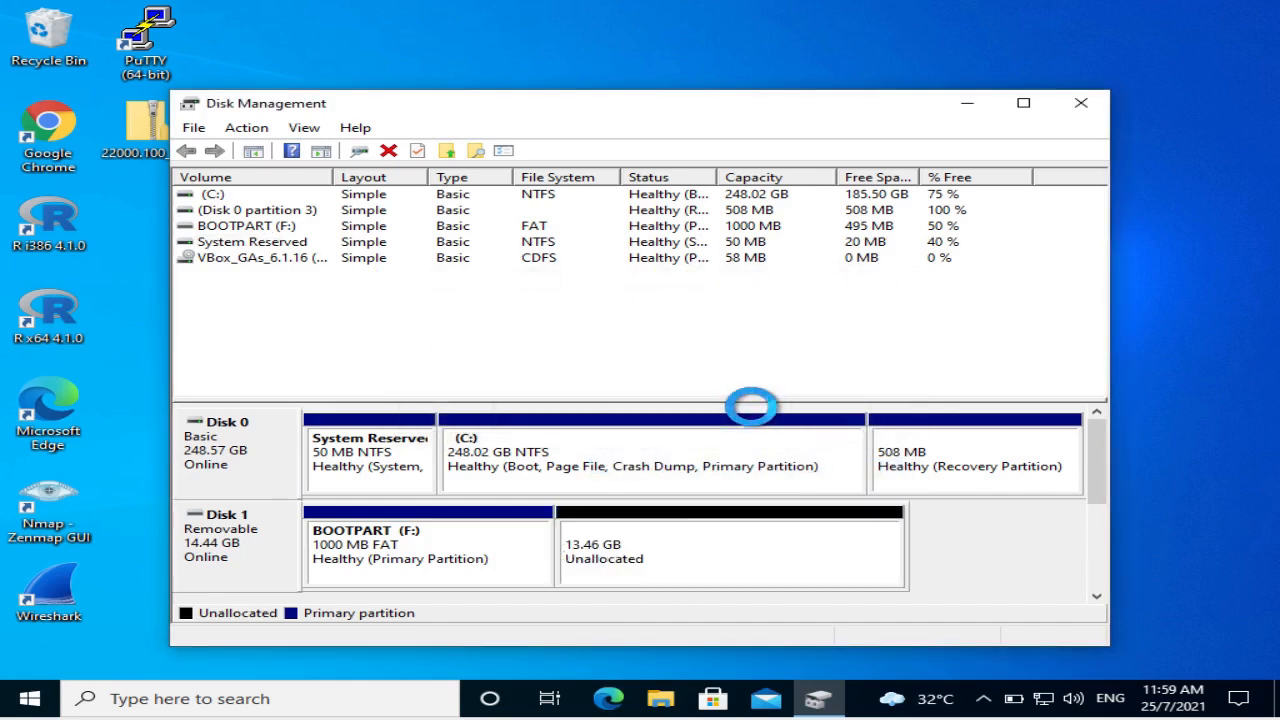
- Delete the BOOTPART (F:) volume from removable Disk 1 and accept the data erasure
{"action": "left_click", "coordinate": [515, 560]}
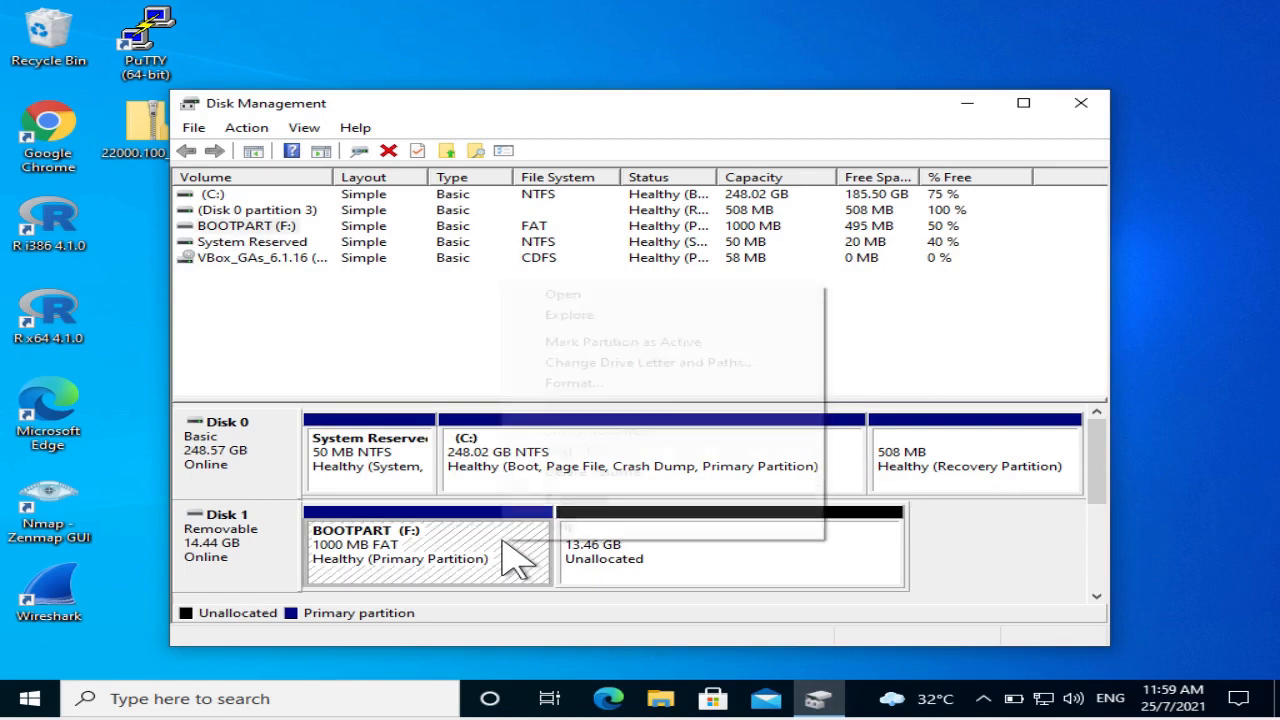
{"action": "right_click", "coordinate": [515, 560]}
{"action": "left_click", "coordinate": [617, 478]}
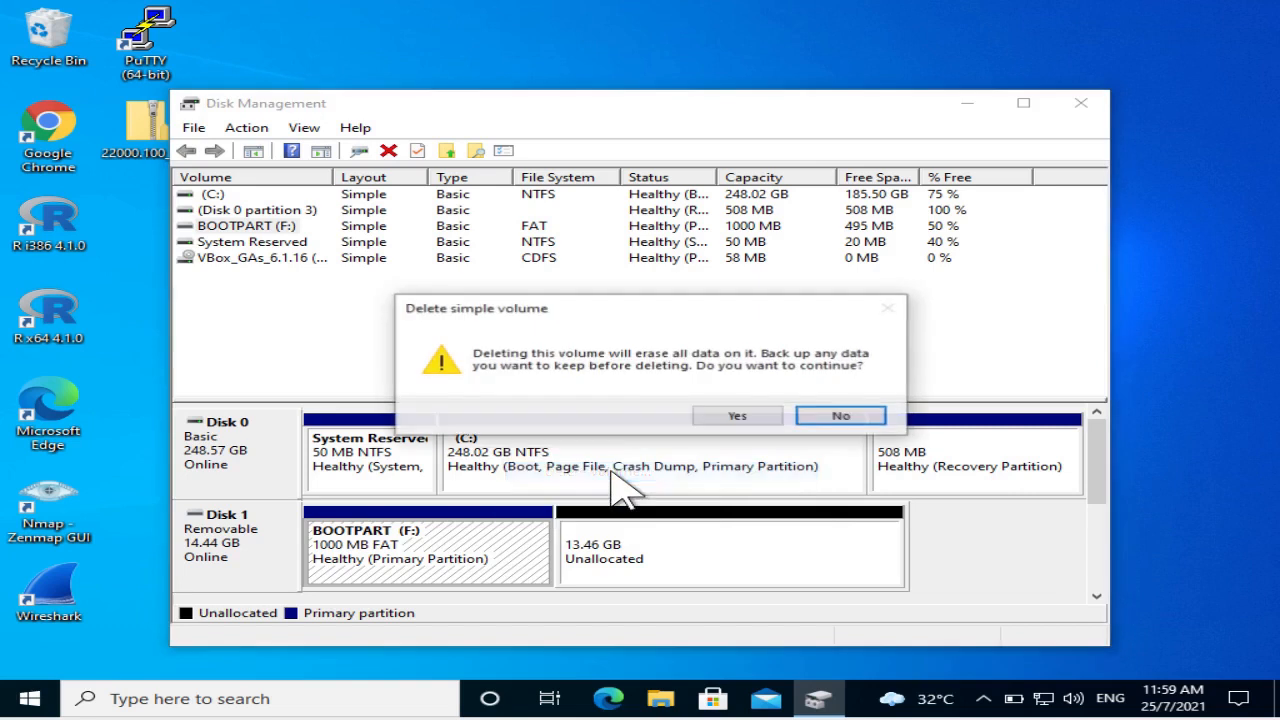
{"action": "left_click", "coordinate": [740, 416]}
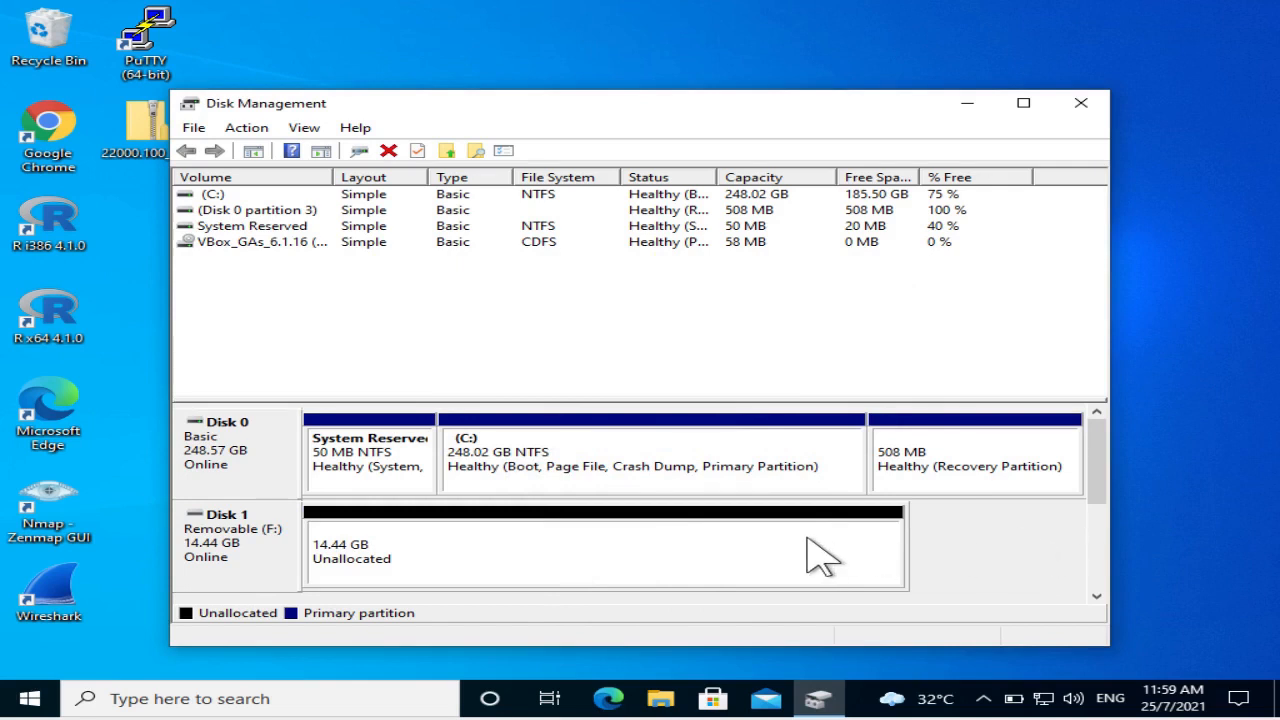
{"action": "right_click", "coordinate": [785, 540]}
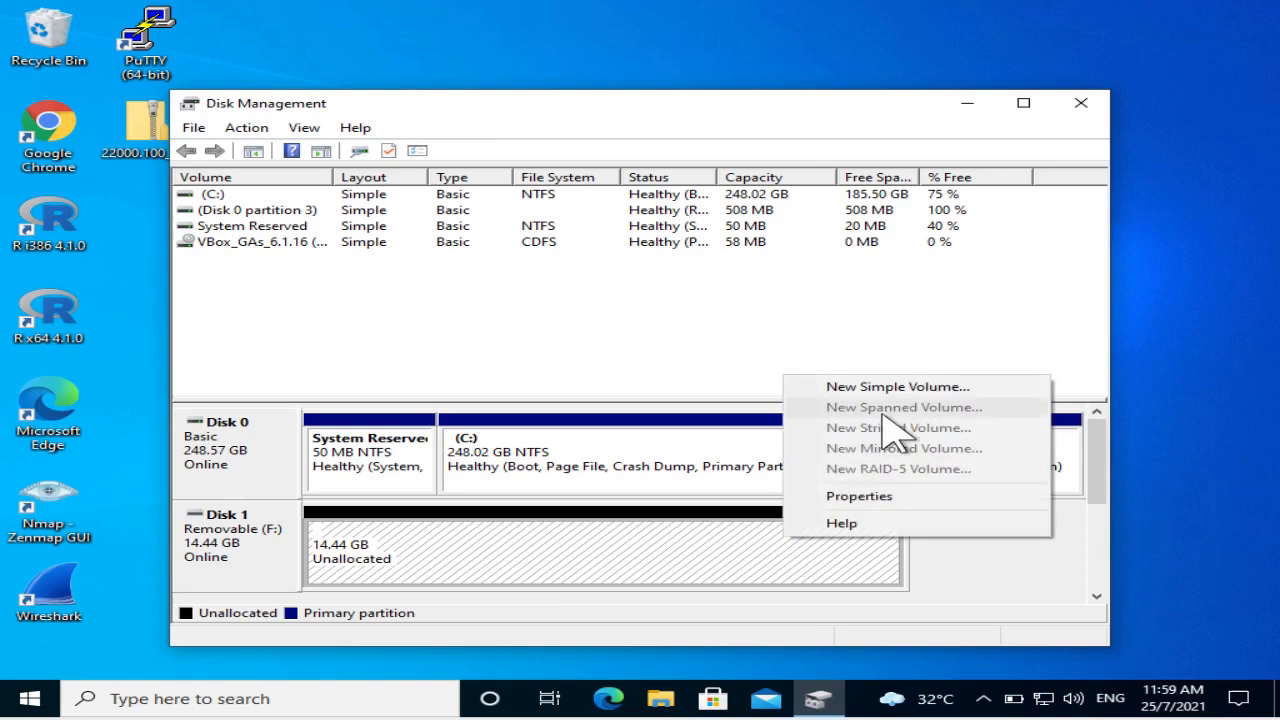
{"action": "left_click", "coordinate": [682, 542]}
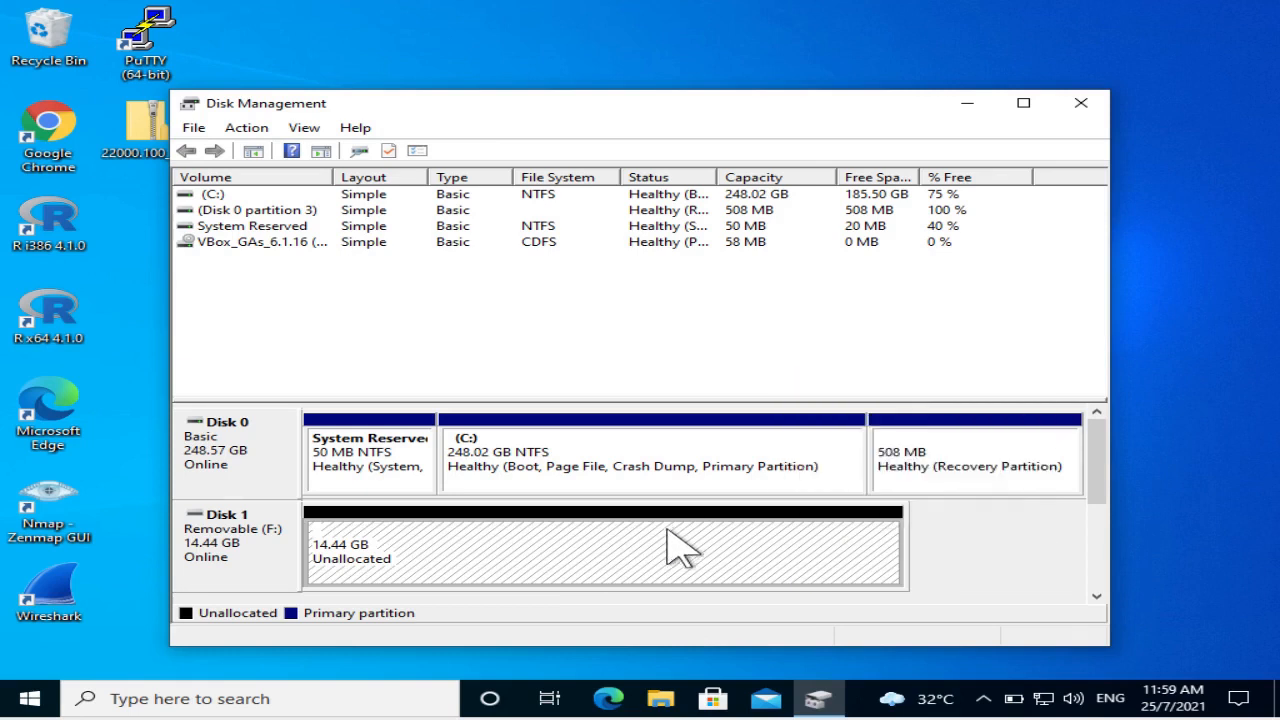
{"action": "left_click", "coordinate": [942, 556]}
{"action": "left_click", "coordinate": [397, 575]}
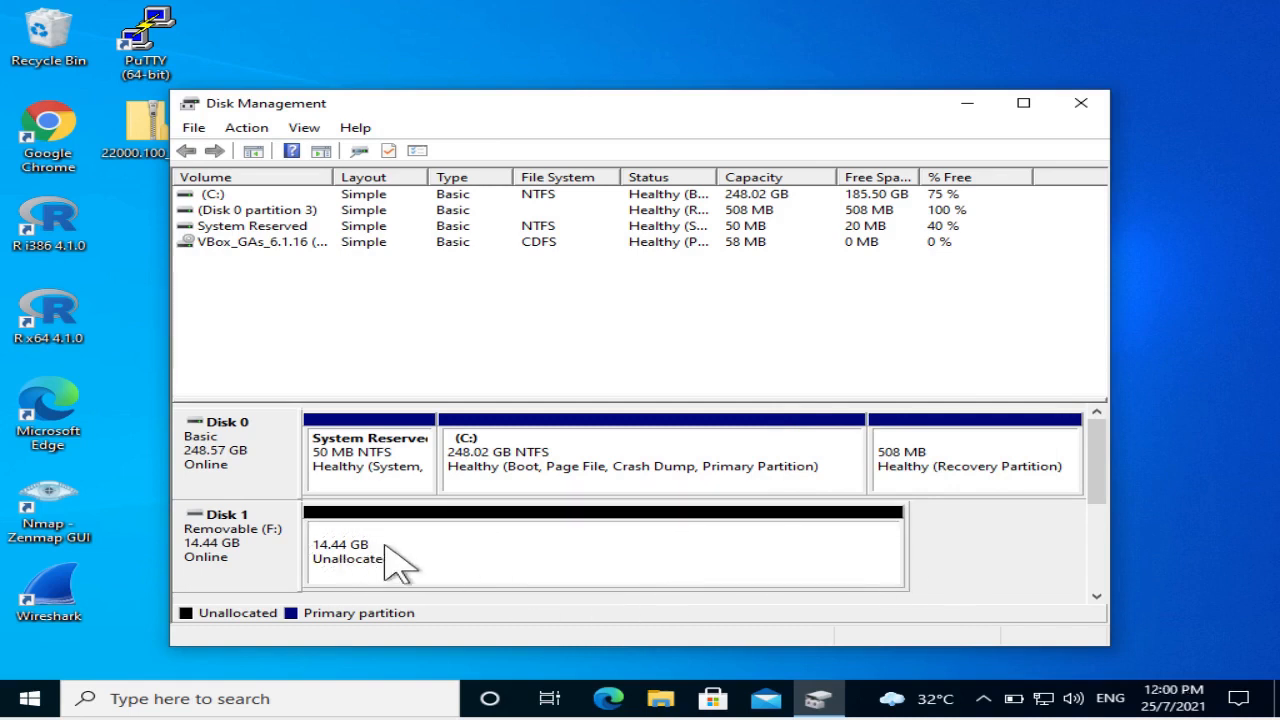
- Start a new simple volume in Disk 1's unallocated space and set its size to 1024 MB
{"action": "right_click", "coordinate": [530, 560]}
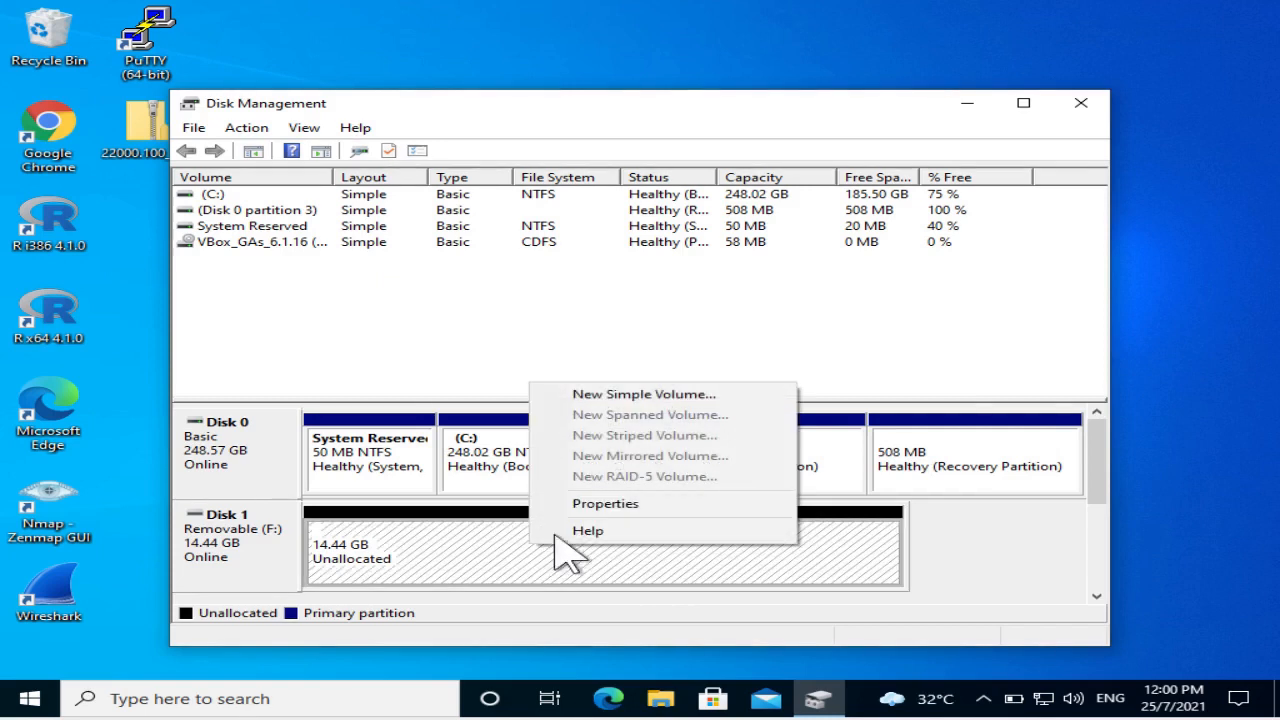
{"action": "left_click", "coordinate": [645, 393]}
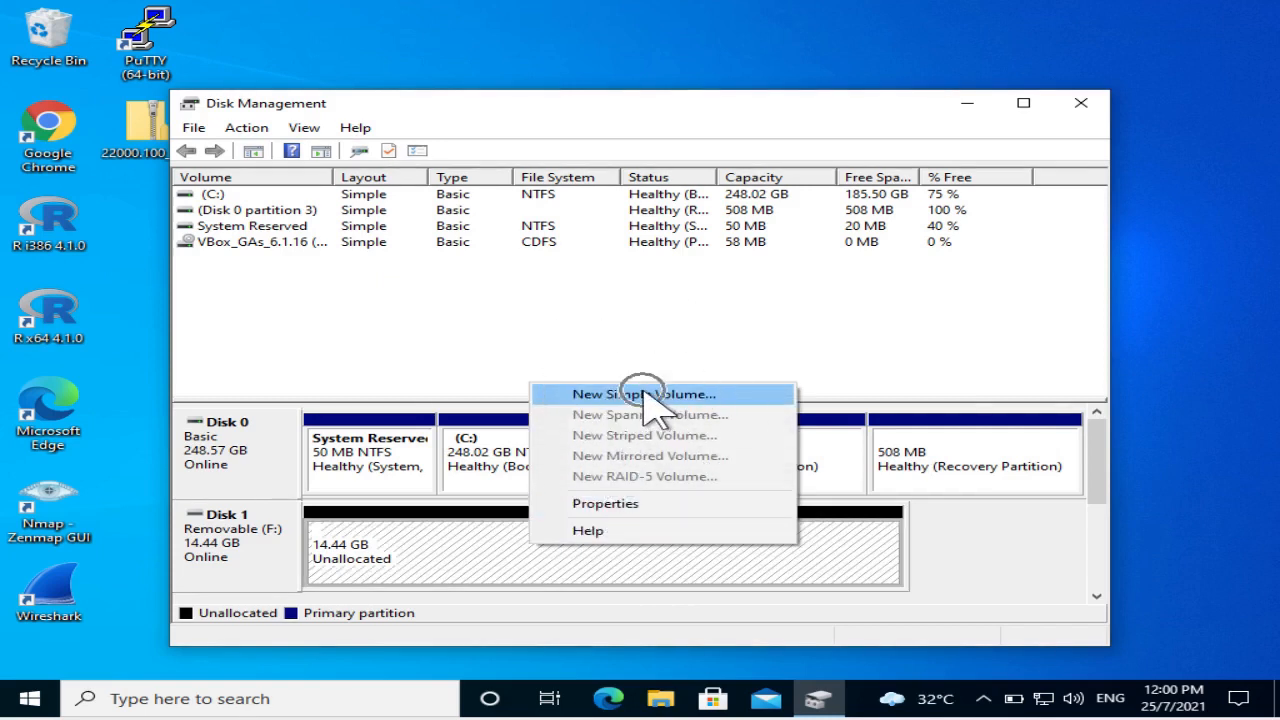
{"action": "left_click", "coordinate": [645, 394]}
{"action": "left_click", "coordinate": [656, 531]}
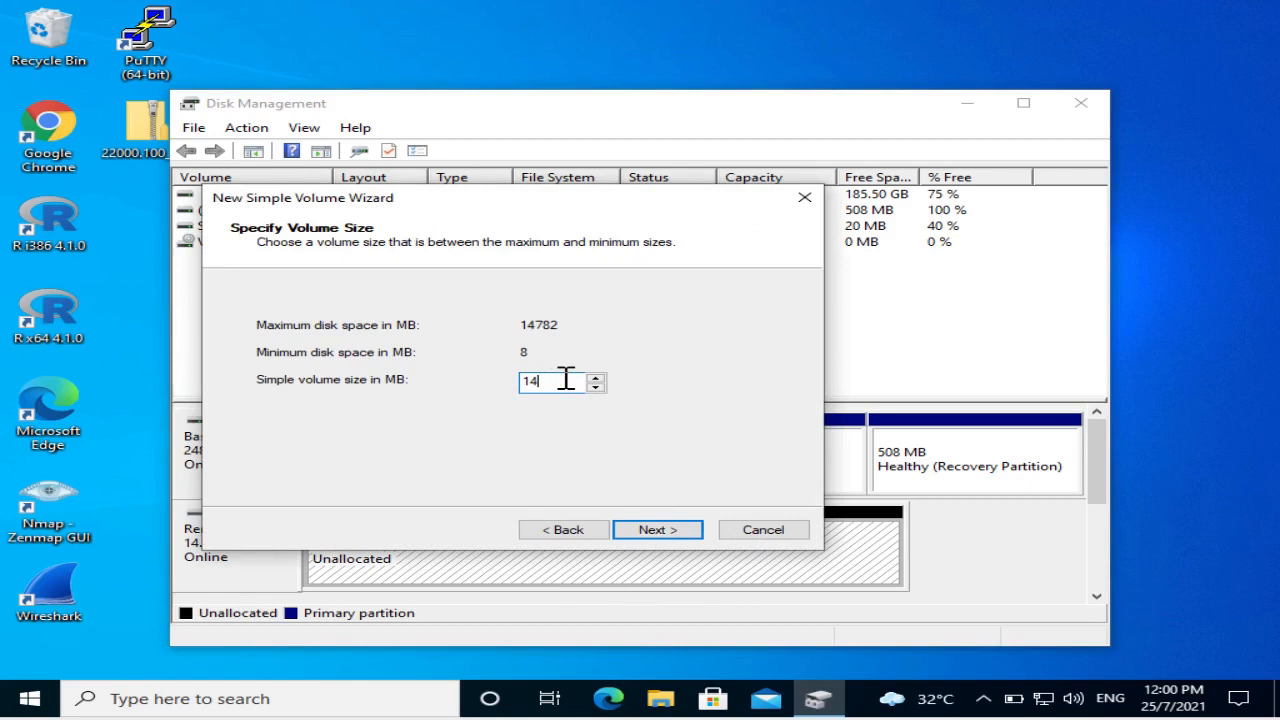
{"action": "key", "text": "BackSpace"}
{"action": "type", "text": "0"}
{"action": "left_click", "coordinate": [661, 532]}
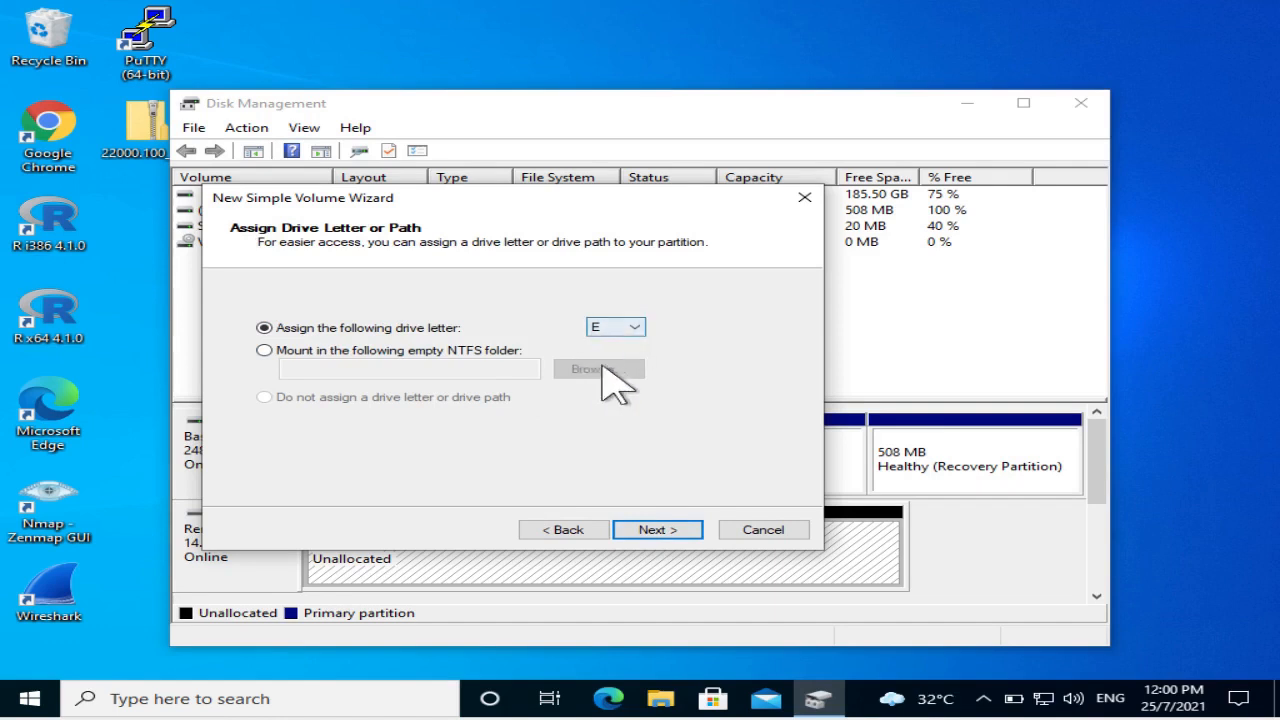
- Assign drive letter E, quick-format the volume as FAT labelled Bootpart, finish the wizard and dismiss the AutoPlay notification
{"action": "left_click", "coordinate": [634, 327]}
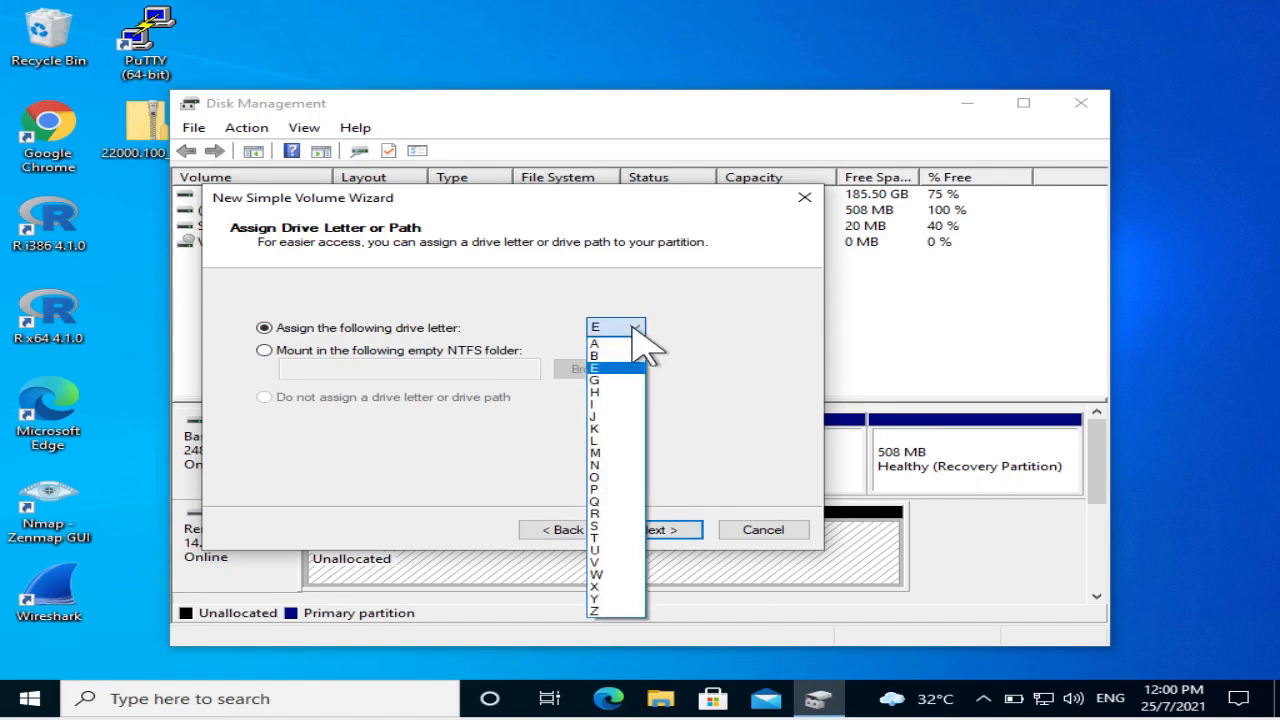
{"action": "left_click", "coordinate": [634, 328]}
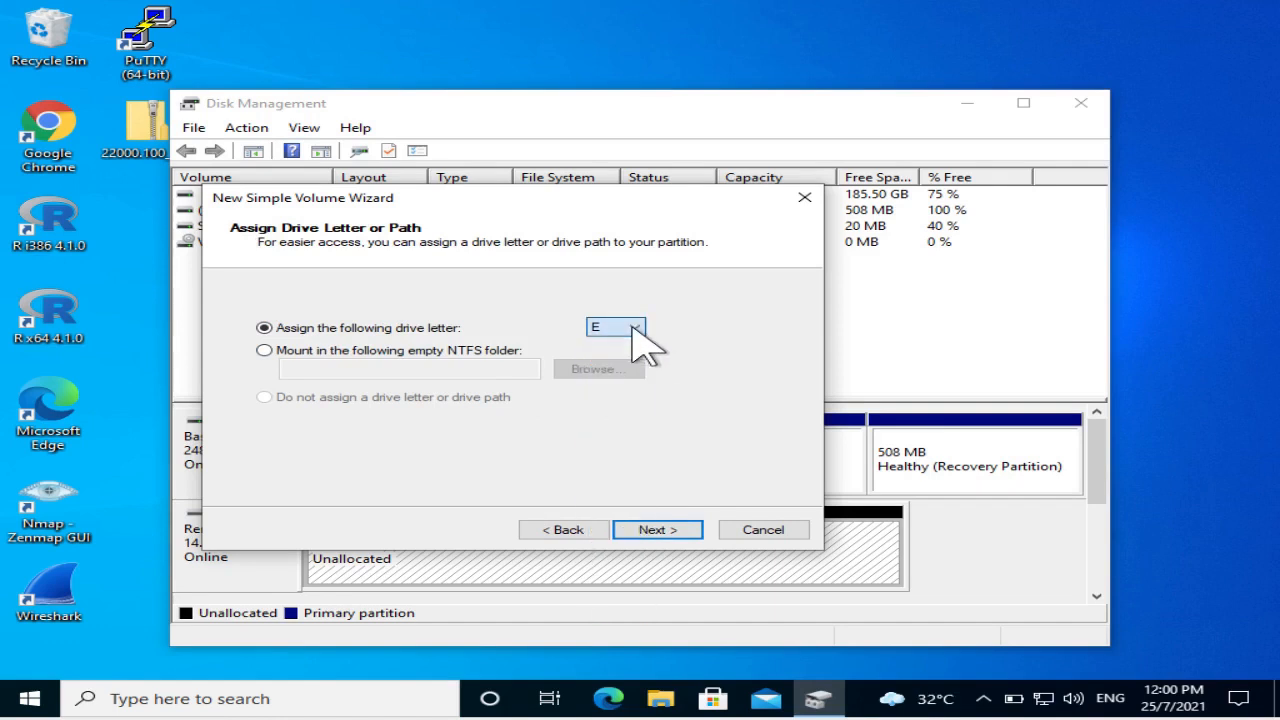
{"action": "left_click", "coordinate": [658, 530]}
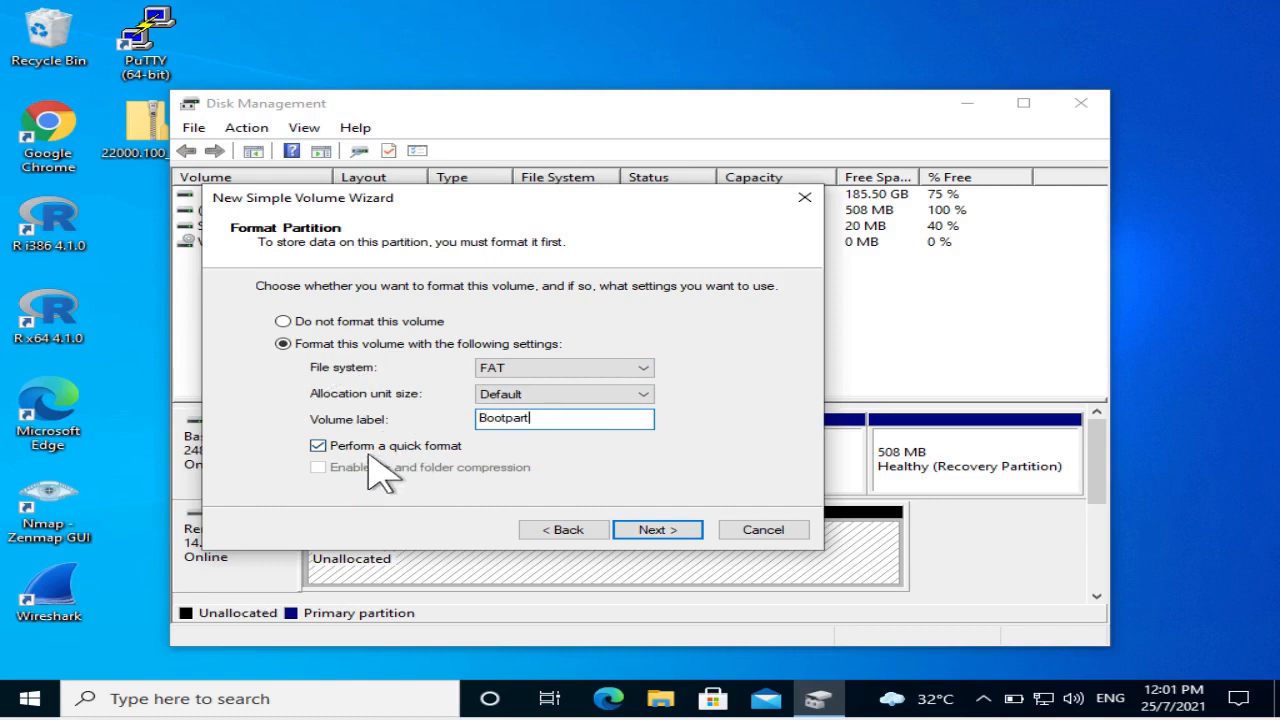
{"action": "left_click", "coordinate": [657, 527]}
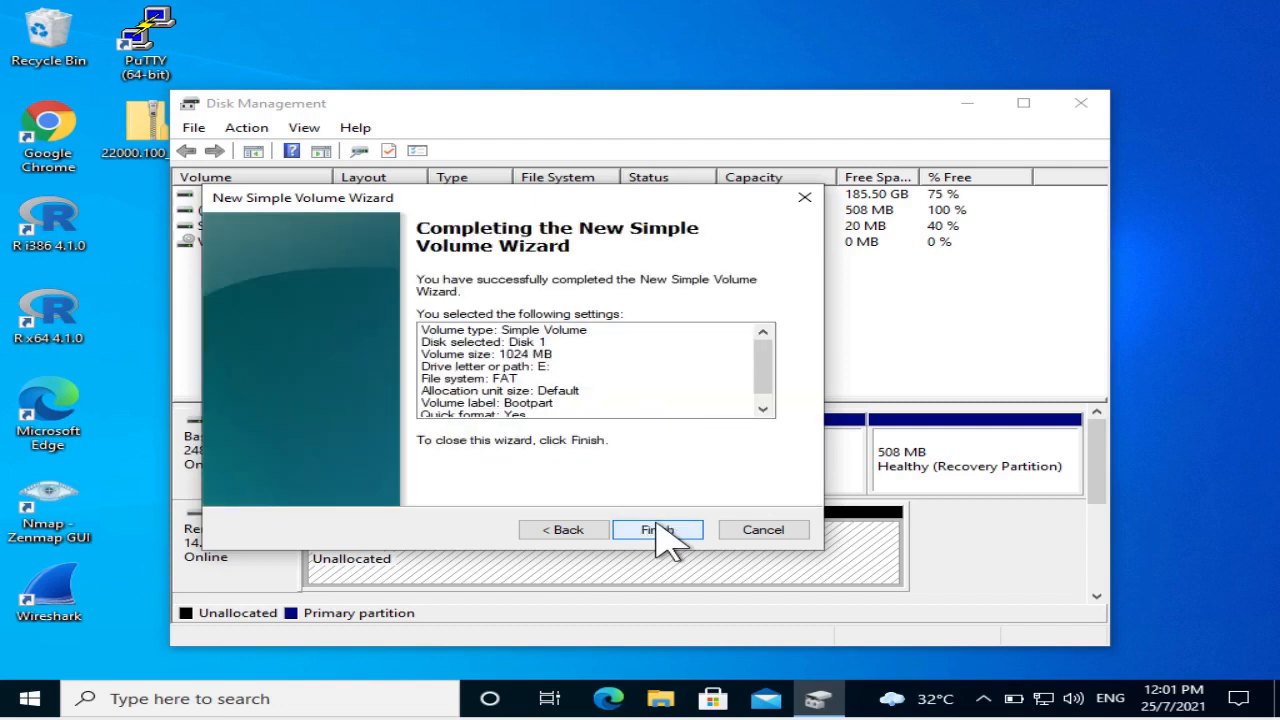
{"action": "left_click", "coordinate": [662, 527]}
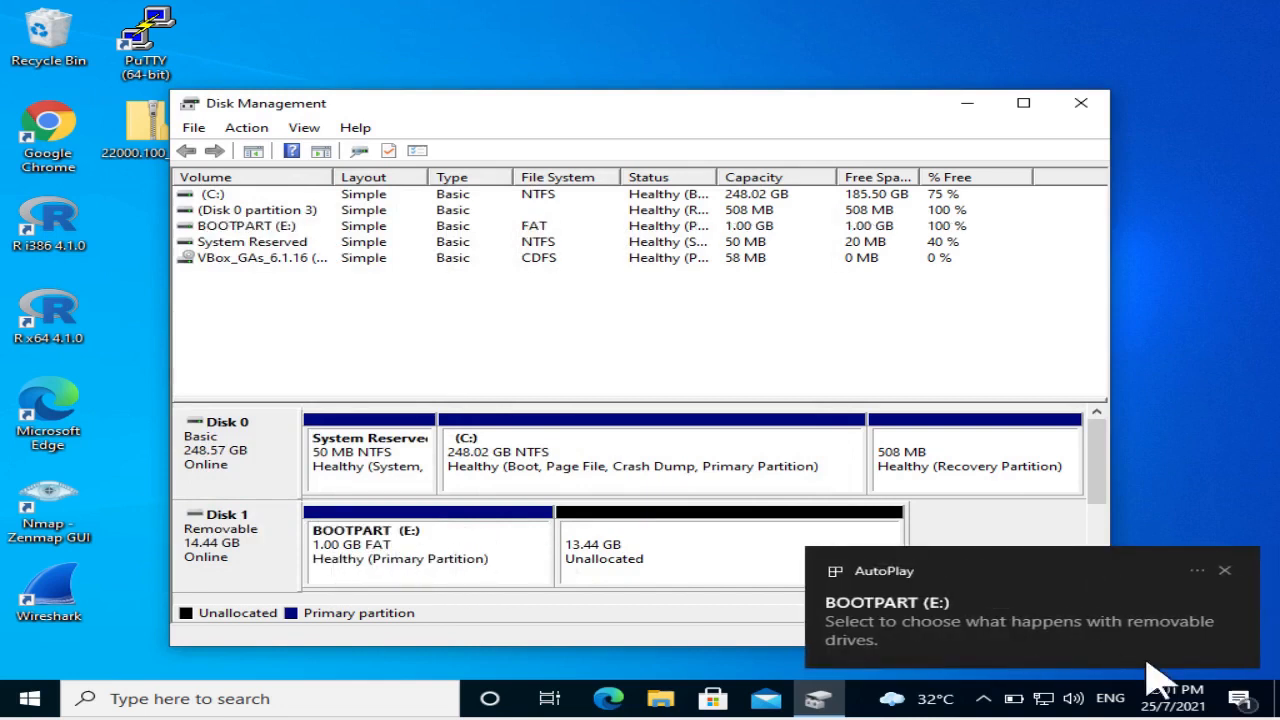
{"action": "left_click", "coordinate": [1224, 571]}
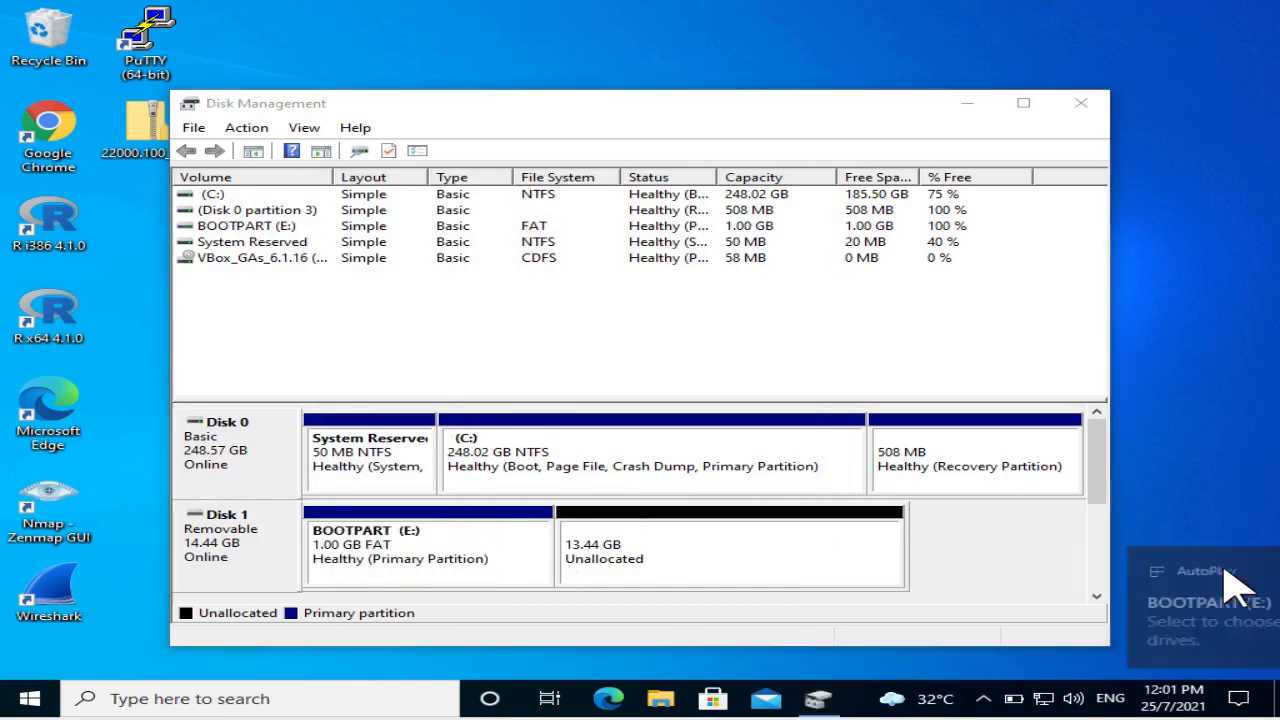
- Start a new simple volume in Disk 1's remaining unallocated space, using the full 13758 MB and drive letter F
{"action": "left_click", "coordinate": [714, 548]}
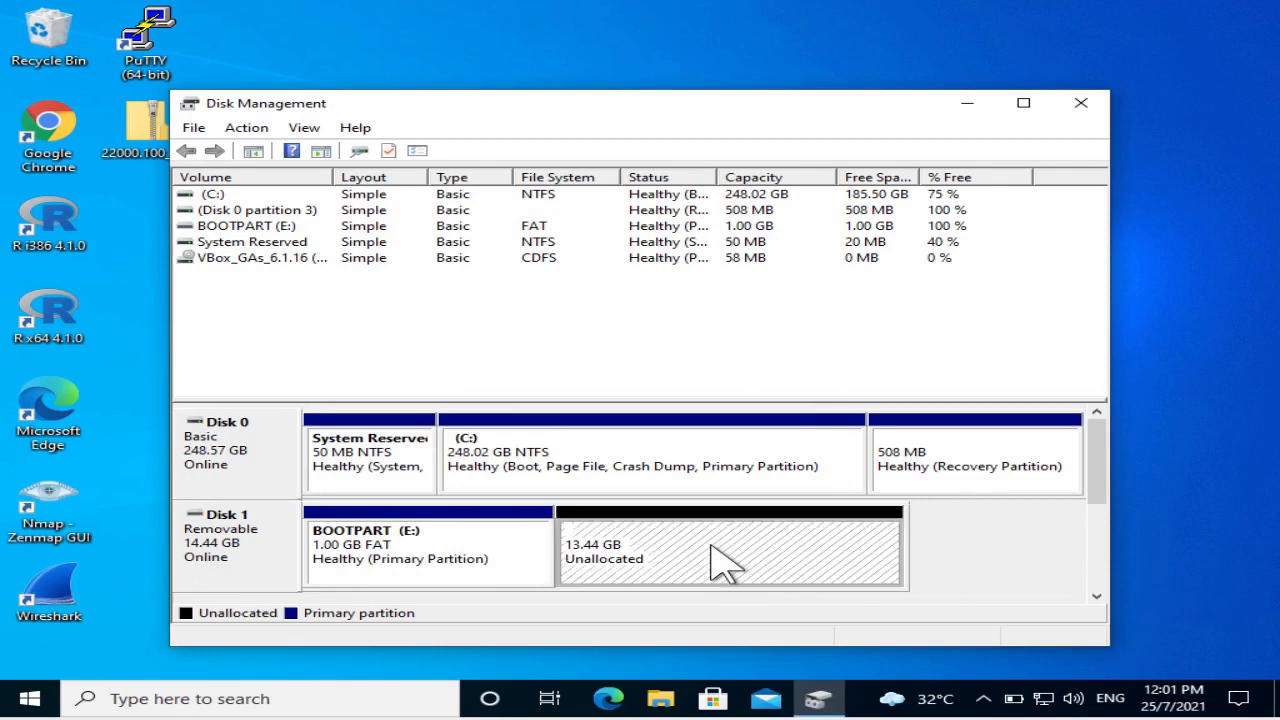
{"action": "right_click", "coordinate": [718, 562]}
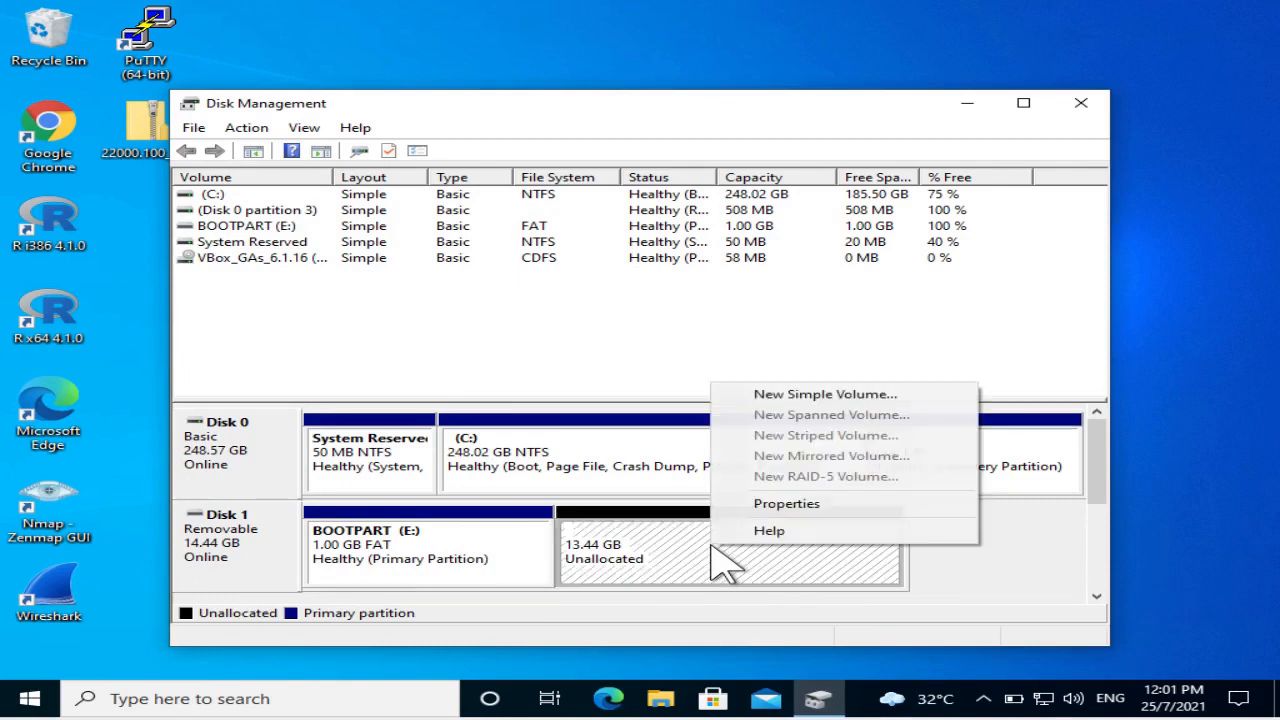
{"action": "left_click", "coordinate": [818, 395]}
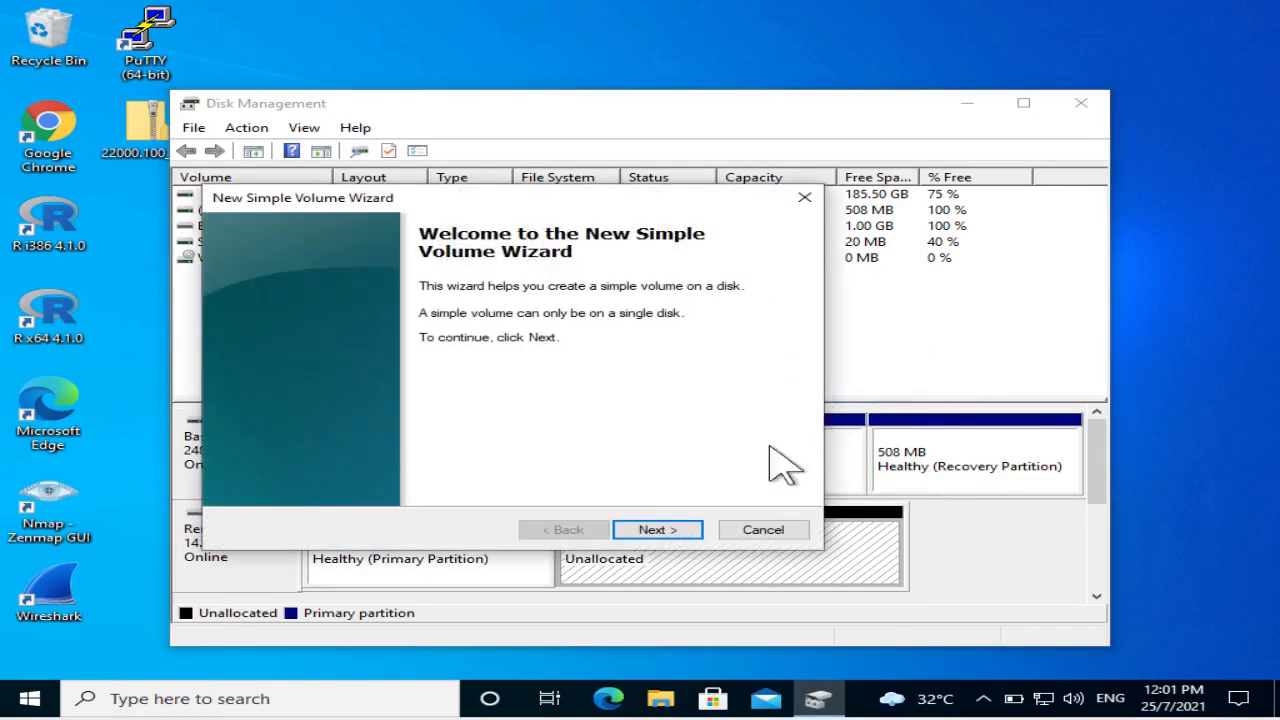
{"action": "left_click", "coordinate": [678, 527]}
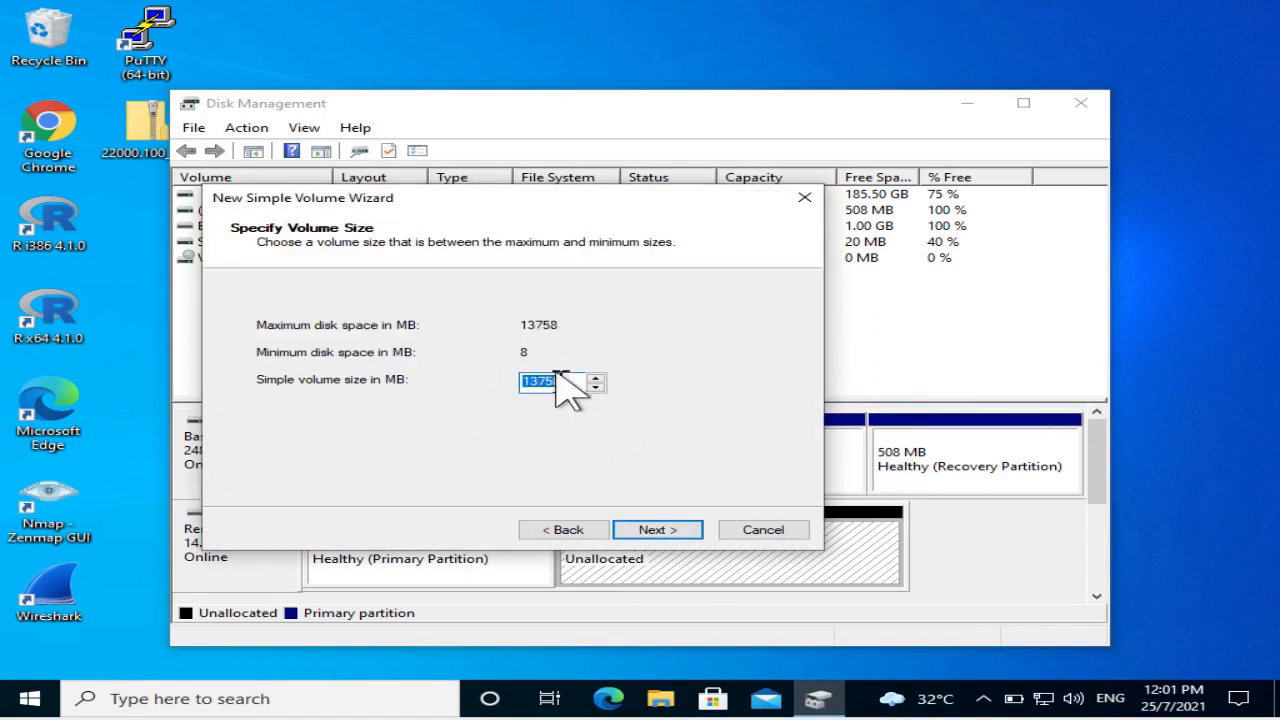
{"action": "left_click", "coordinate": [660, 532]}
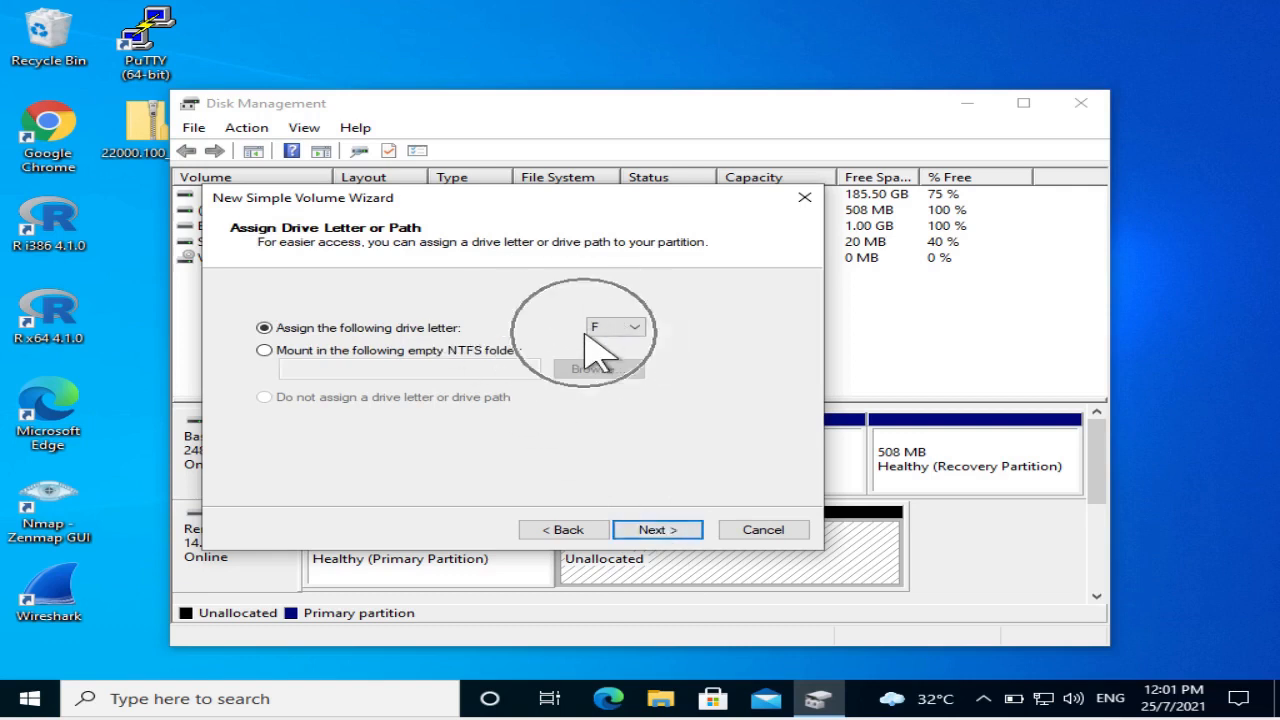
{"action": "left_click", "coordinate": [658, 534]}
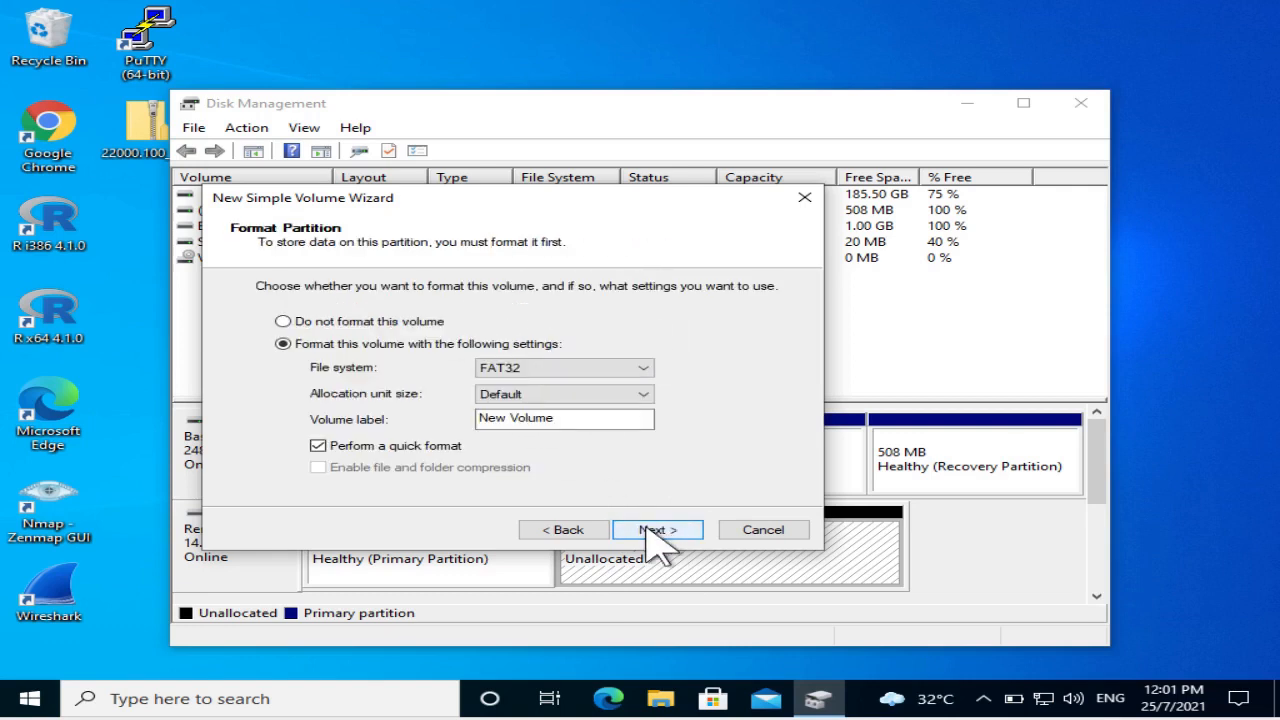
- Set the volume's file system to NTFS and its label to Bootdata, keep quick format, and finish creating it
{"action": "left_click", "coordinate": [640, 368]}
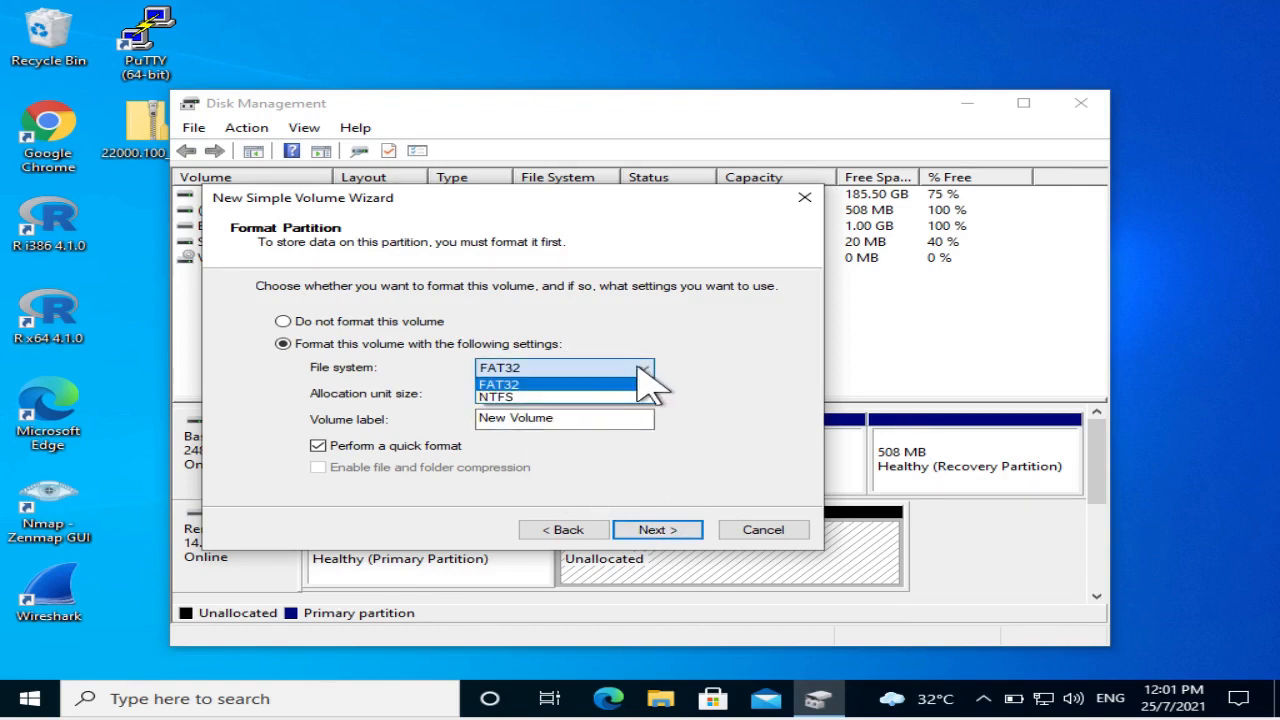
{"action": "left_click", "coordinate": [630, 397]}
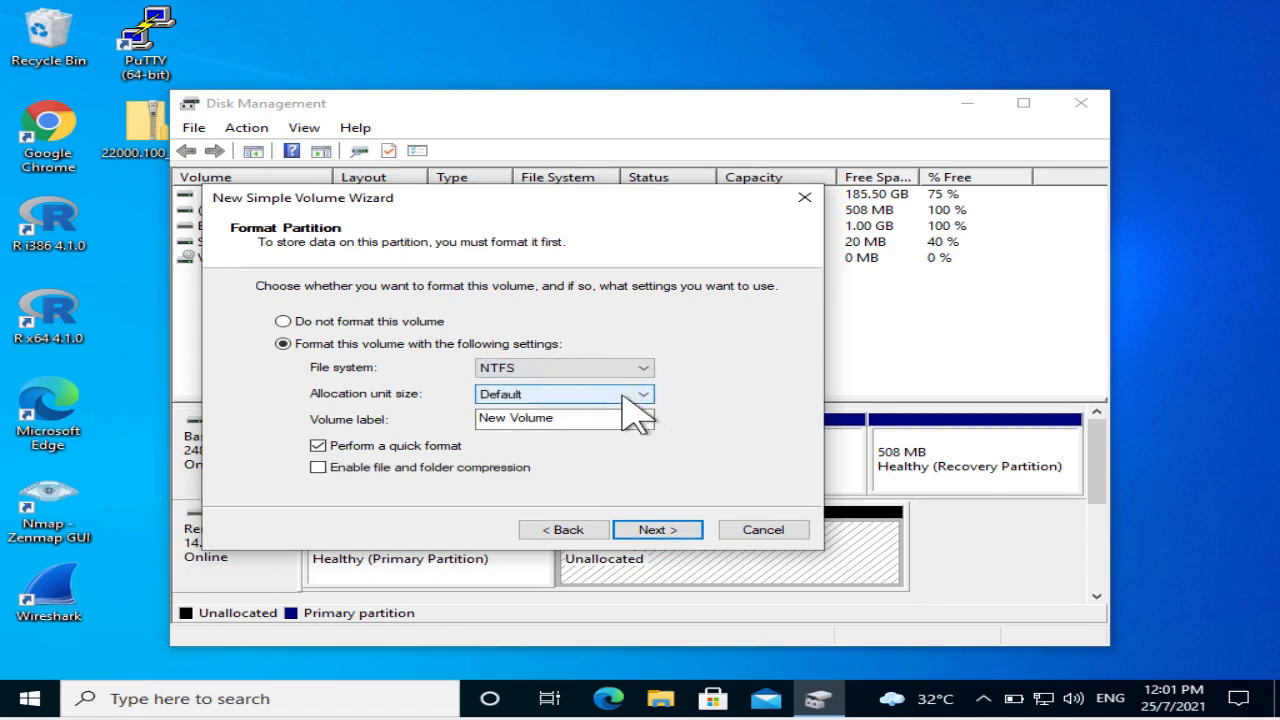
{"action": "left_click", "coordinate": [570, 420]}
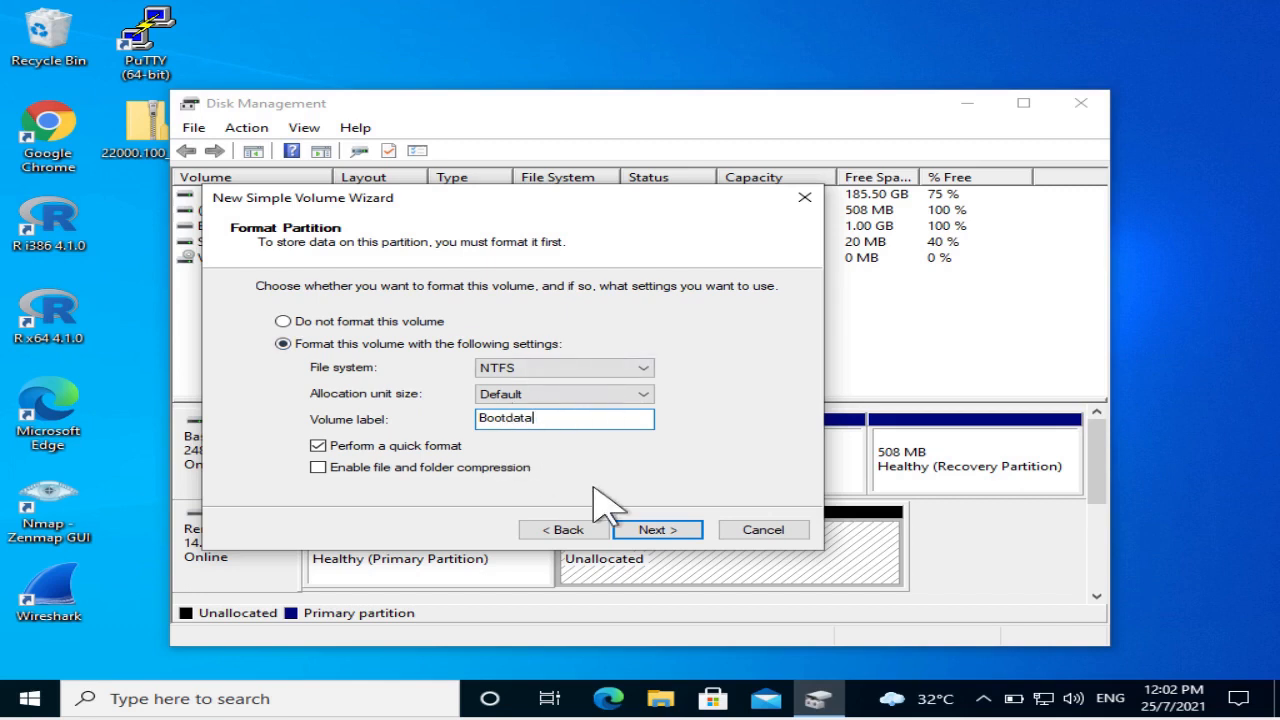
{"action": "left_click", "coordinate": [663, 538]}
{"action": "left_click", "coordinate": [676, 520]}
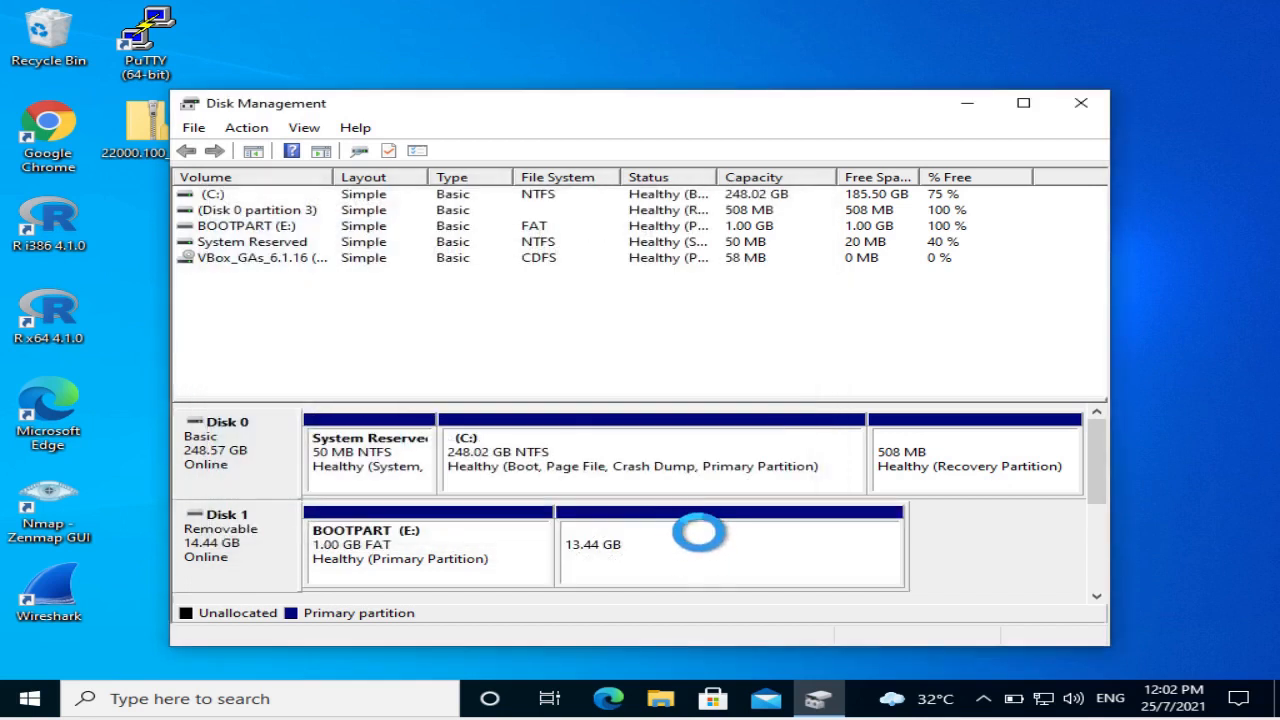
- Open a File Explorer window and browse to the Windows11 folder on Local Disk (C:)
{"action": "left_click", "coordinate": [660, 700]}
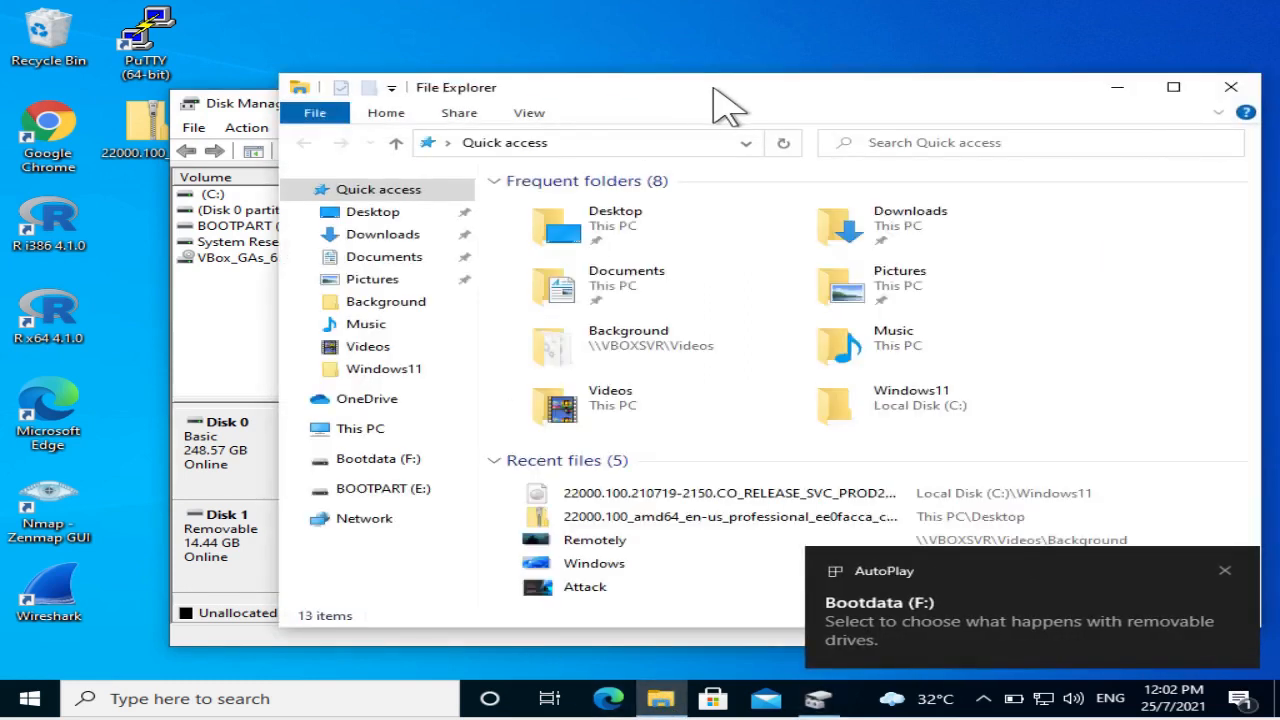
{"action": "left_click_drag", "start_coordinate": [720, 94], "coordinate": [588, 45]}
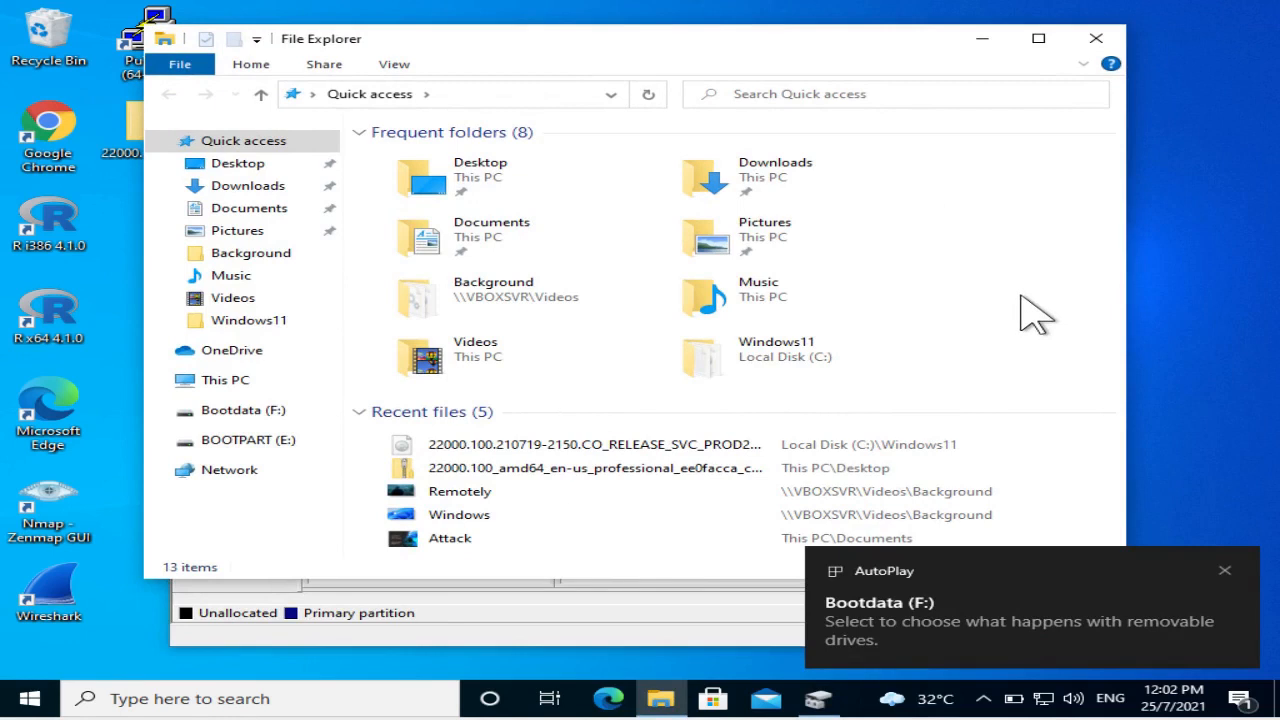
{"action": "left_click", "coordinate": [249, 382]}
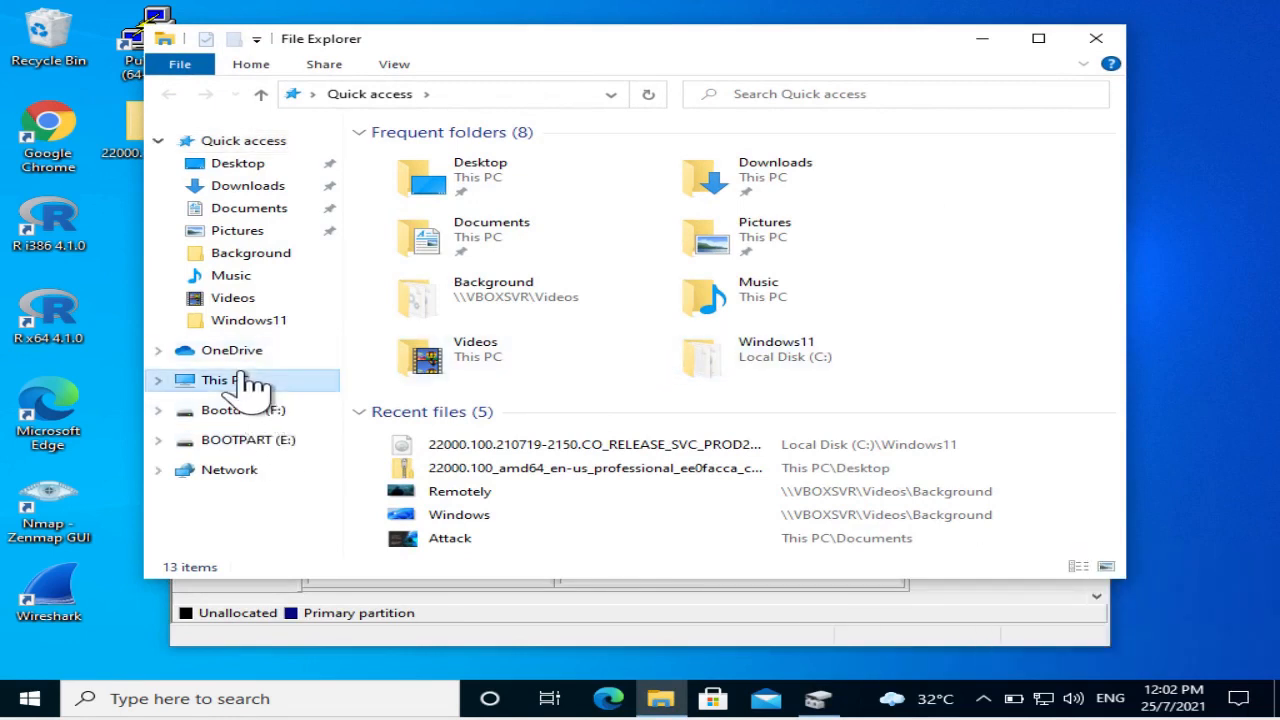
{"action": "double_click", "coordinate": [487, 403]}
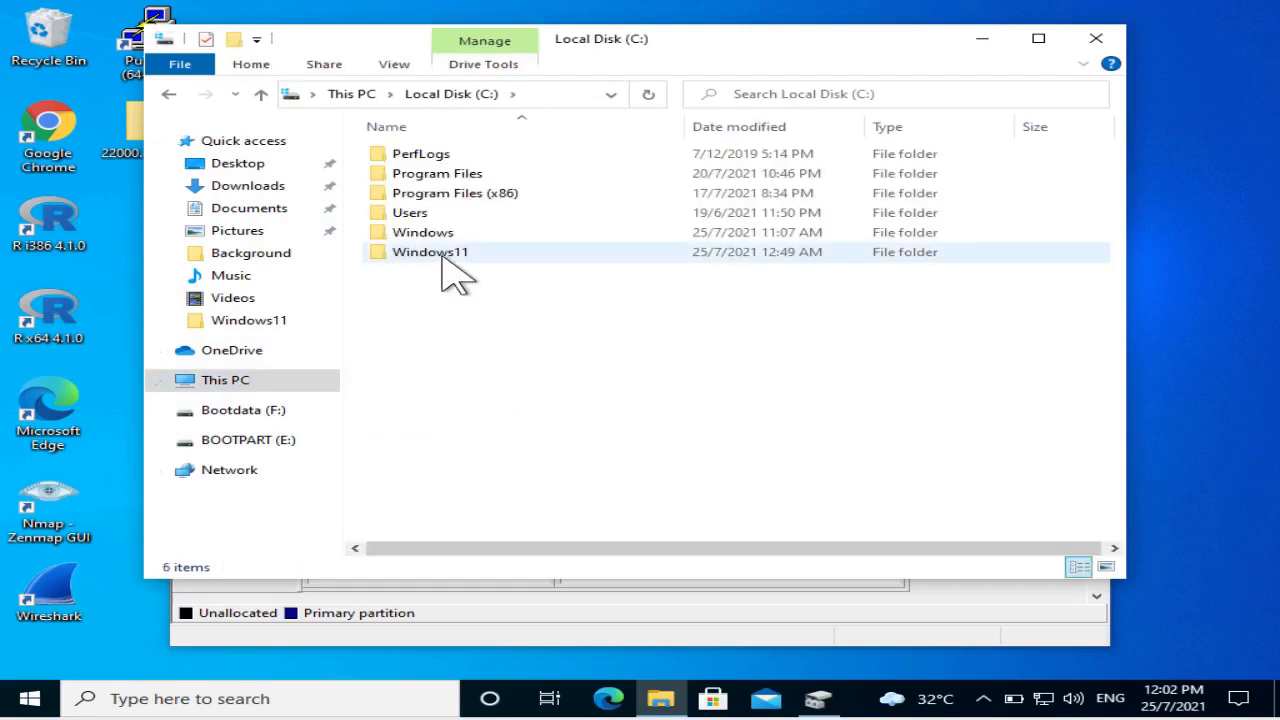
{"action": "double_click", "coordinate": [443, 258]}
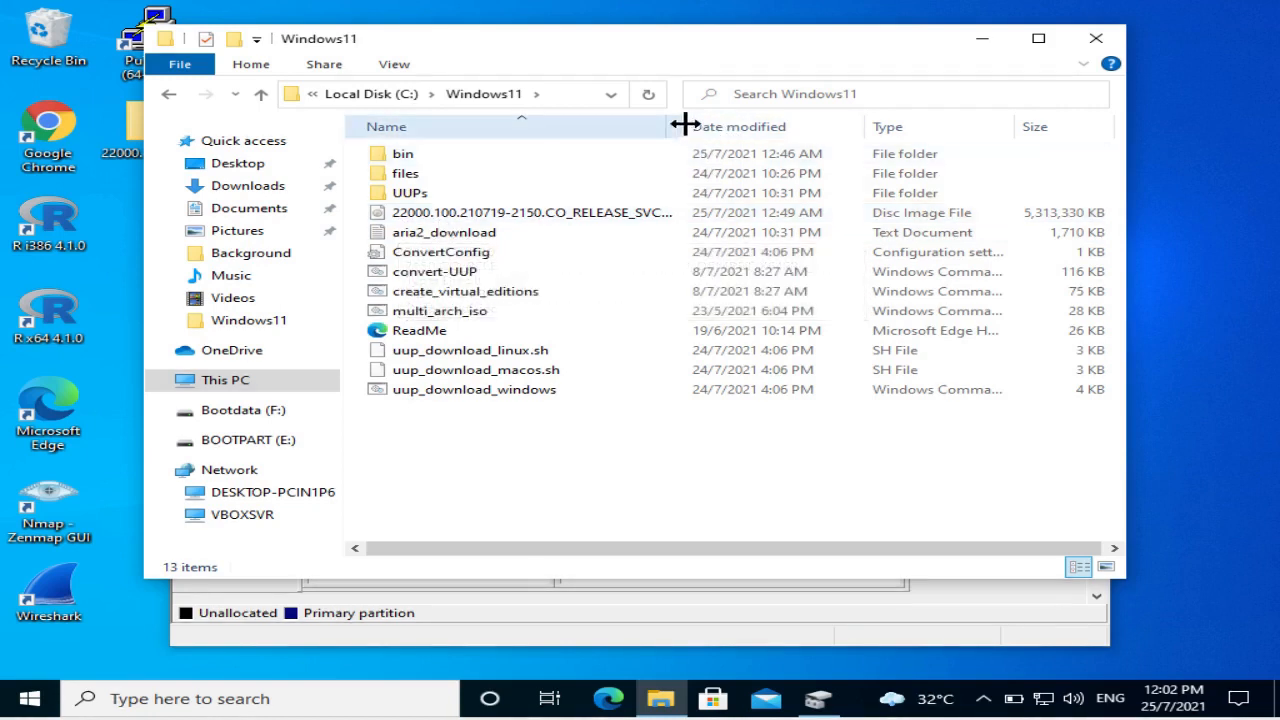
- Widen the Name column and mount the 22000.100.210719-2150 disc image file
{"action": "left_click_drag", "start_coordinate": [684, 123], "coordinate": [757, 126]}
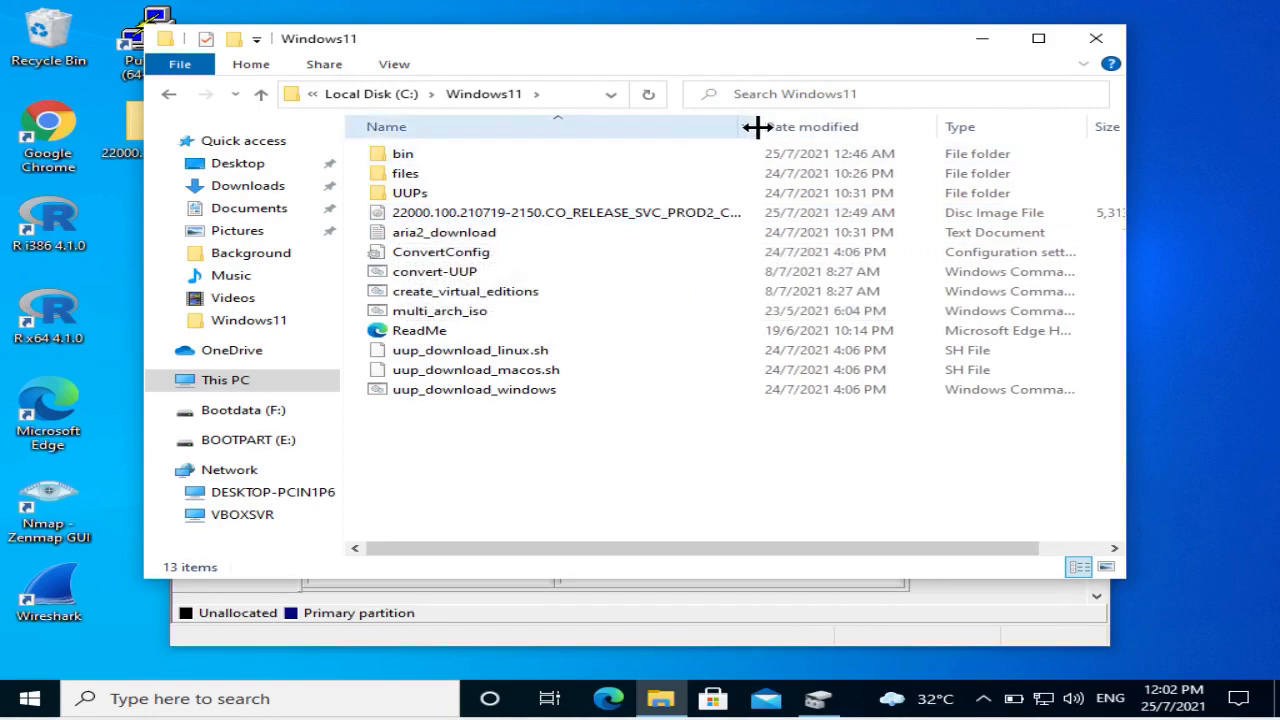
{"action": "left_click", "coordinate": [535, 214]}
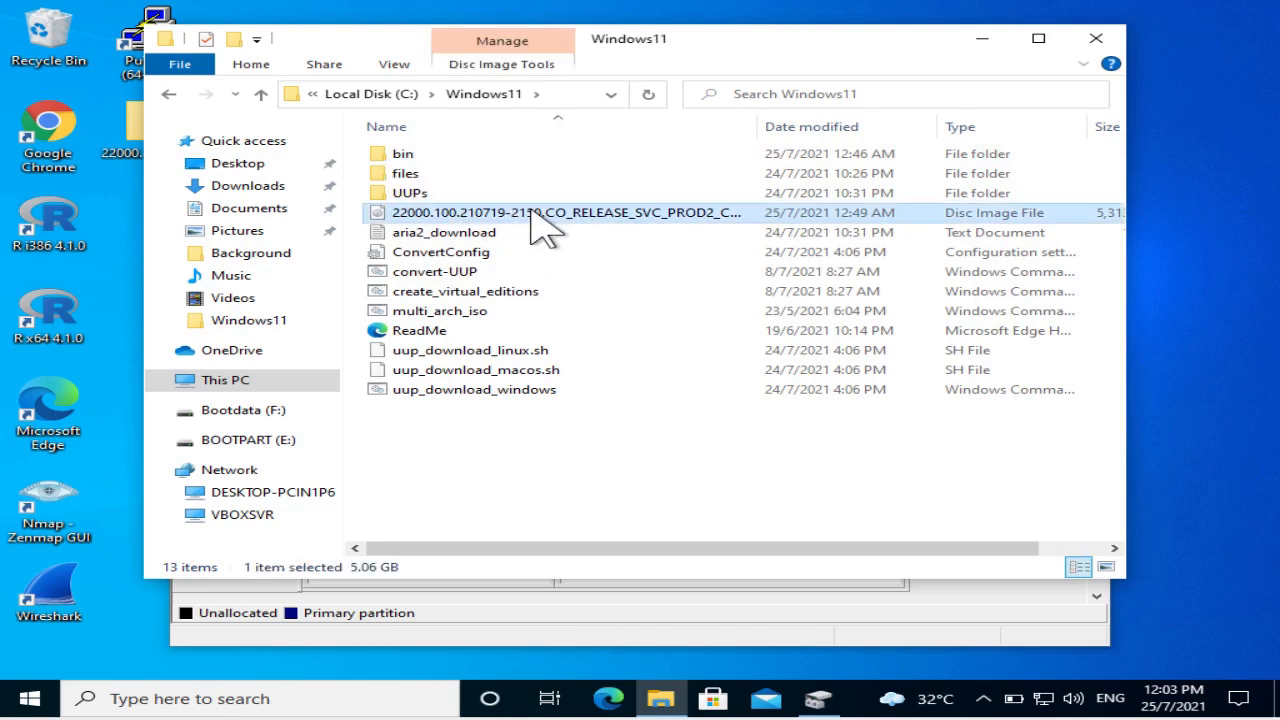
{"action": "right_click", "coordinate": [531, 213]}
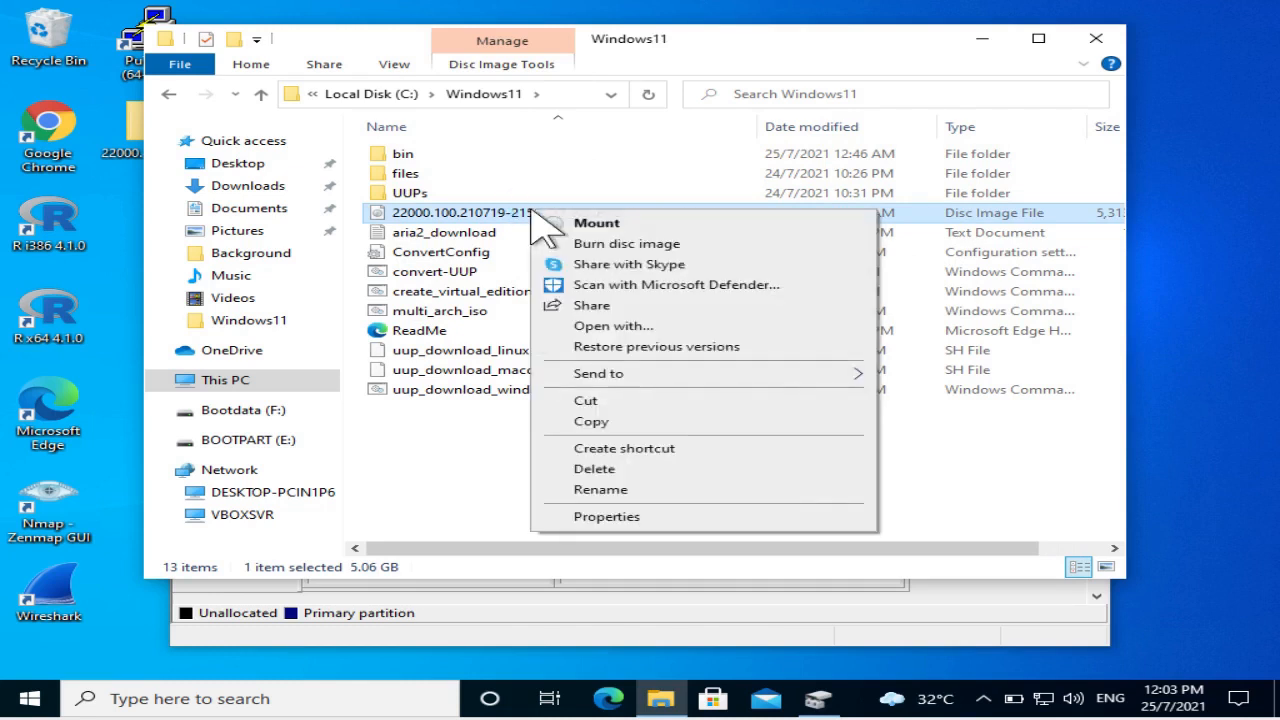
{"action": "left_click", "coordinate": [606, 224]}
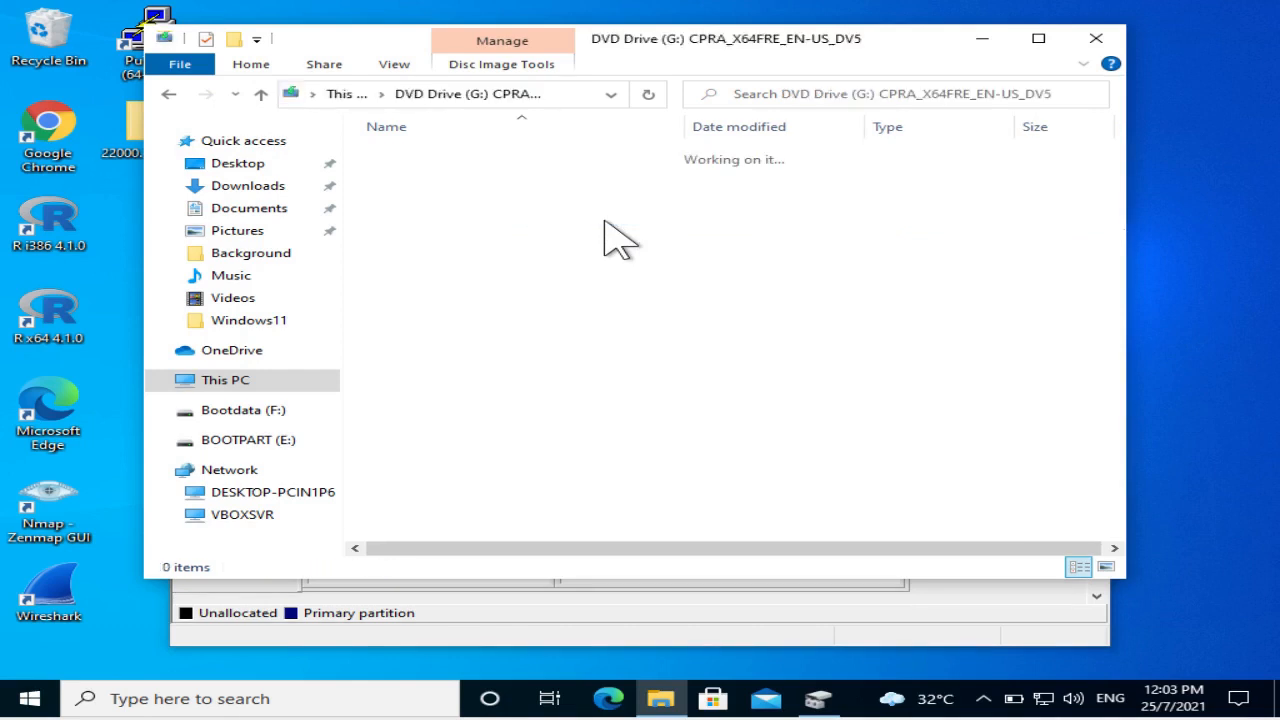
- Open the BOOTPART (E:) volume from Disk Management in its own window and narrow it, keeping the mounted DVD's window alongside
{"action": "left_click_drag", "start_coordinate": [588, 40], "coordinate": [736, 38]}
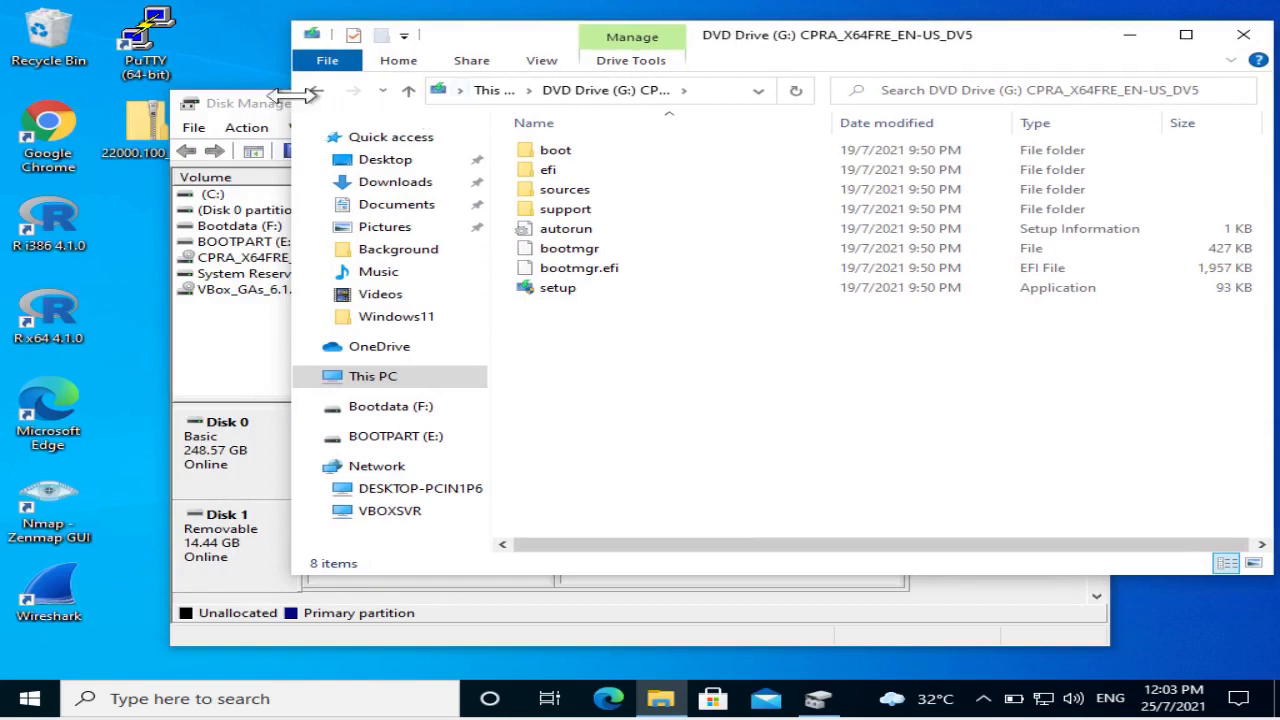
{"action": "left_click", "coordinate": [268, 104]}
{"action": "left_click_drag", "start_coordinate": [450, 118], "coordinate": [282, 130]}
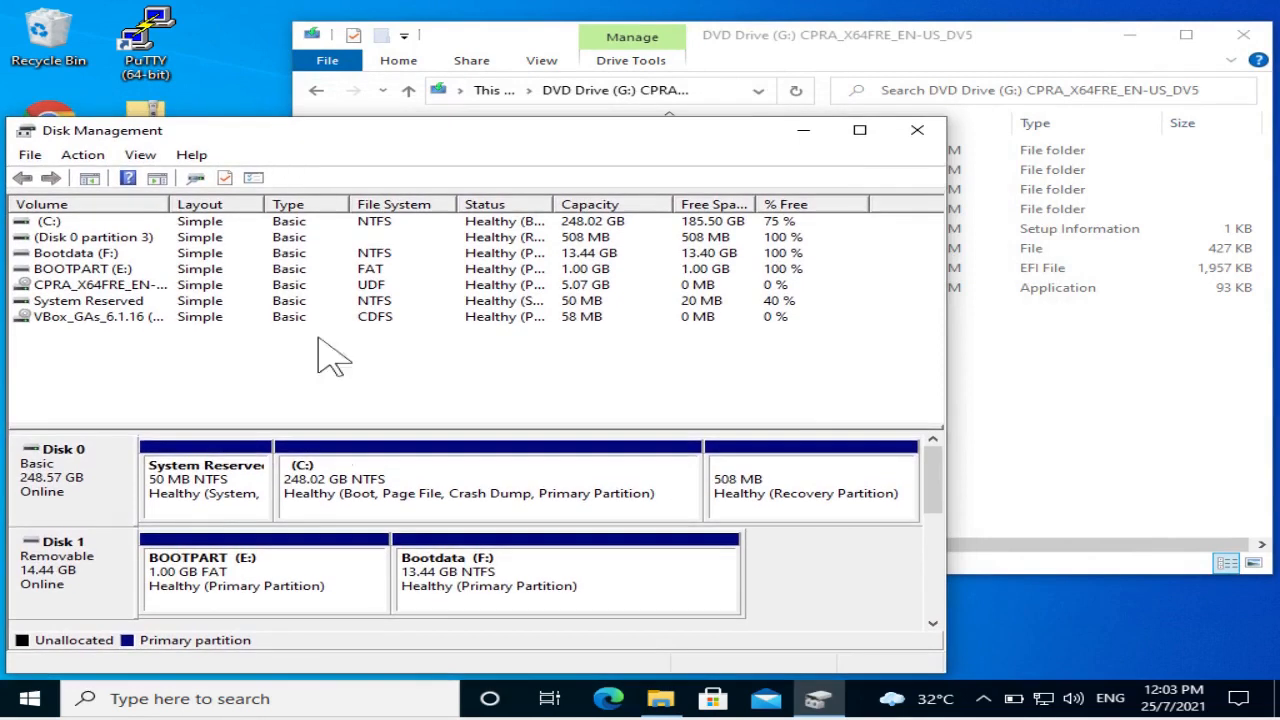
{"action": "left_click", "coordinate": [285, 582]}
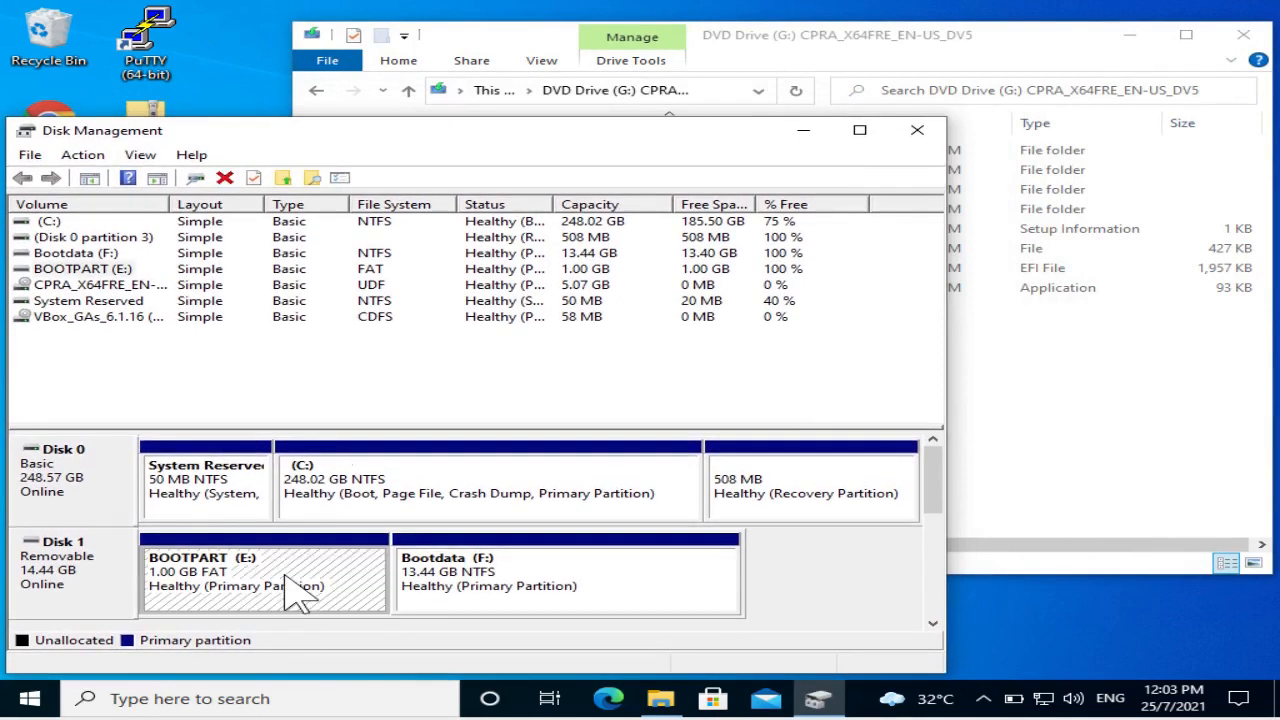
{"action": "right_click", "coordinate": [272, 570]}
{"action": "left_click", "coordinate": [353, 318]}
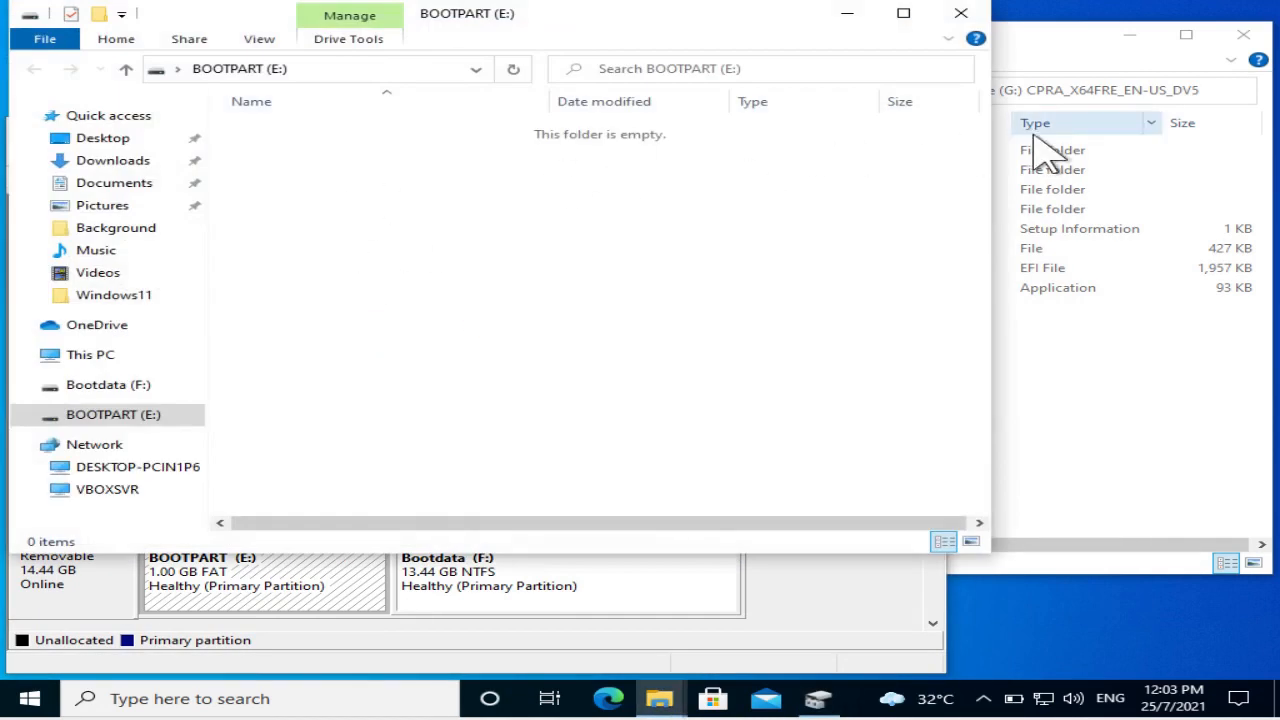
{"action": "left_click_drag", "start_coordinate": [962, 147], "coordinate": [742, 148]}
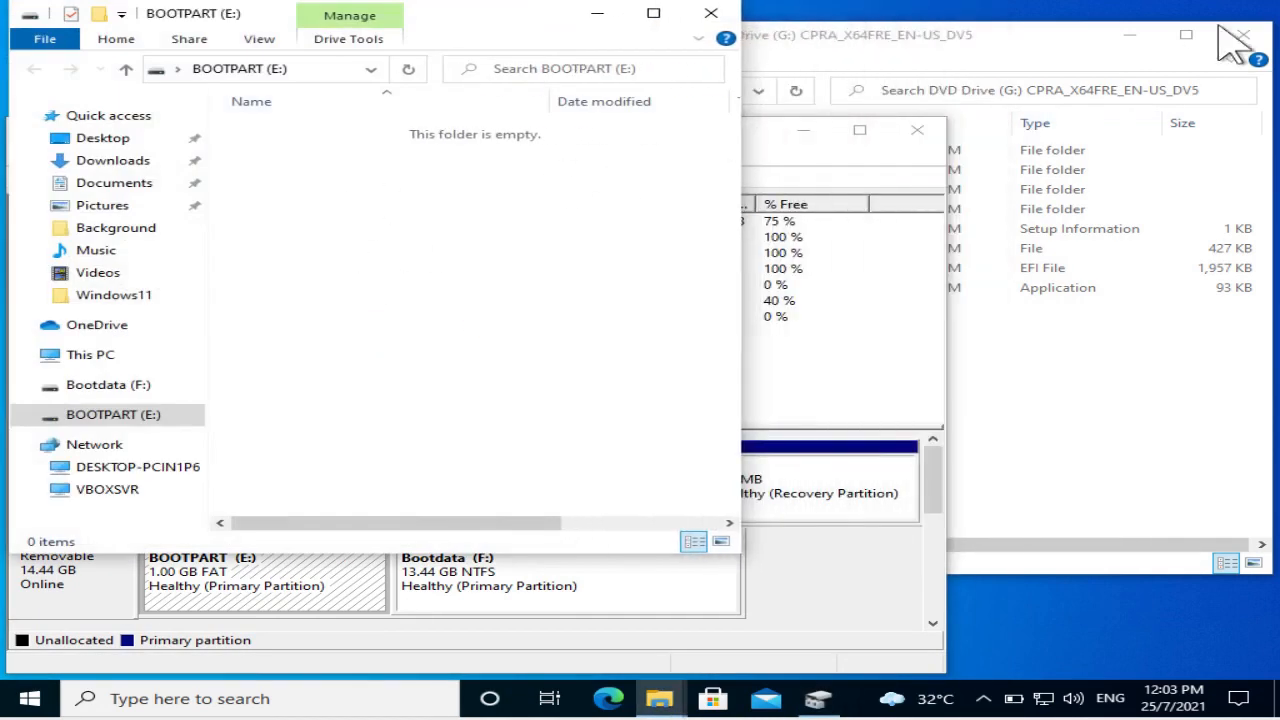
- Arrange the mounted DVD's window beside BOOTPART (E:) and copy the boot folder from the DVD to BOOTPART
{"action": "left_click", "coordinate": [1072, 50]}
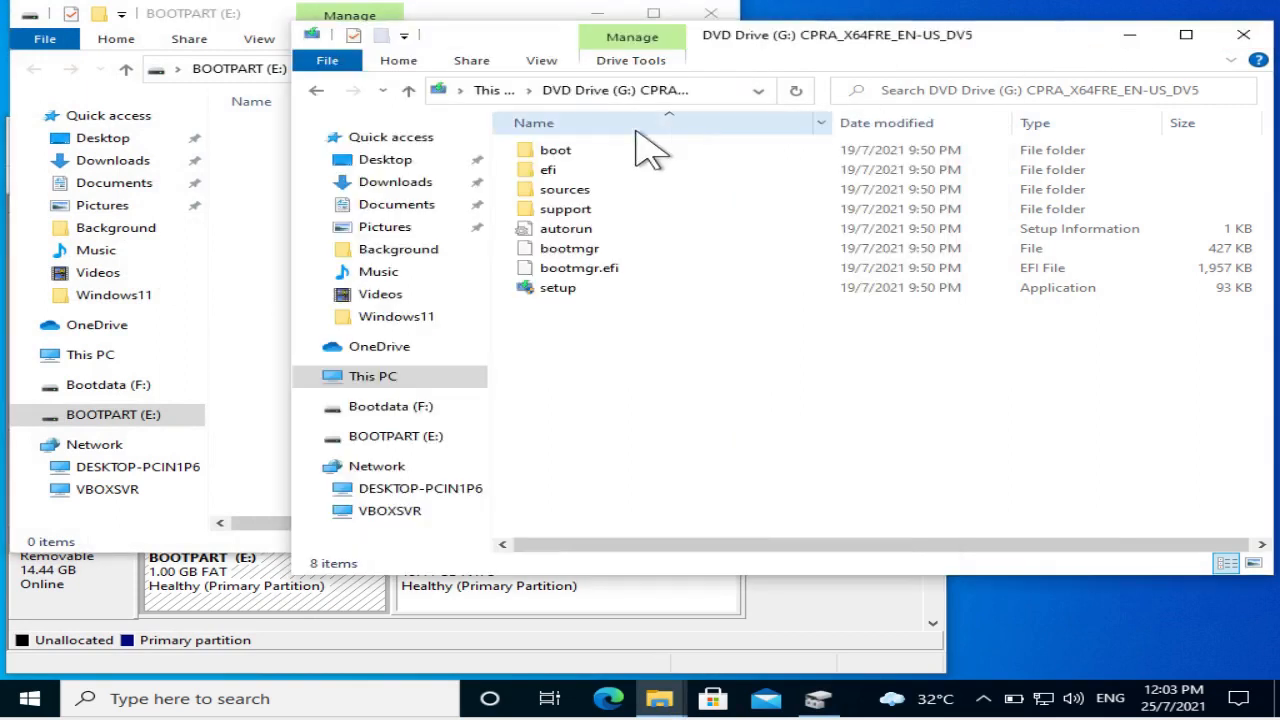
{"action": "left_click_drag", "start_coordinate": [822, 37], "coordinate": [1000, 45]}
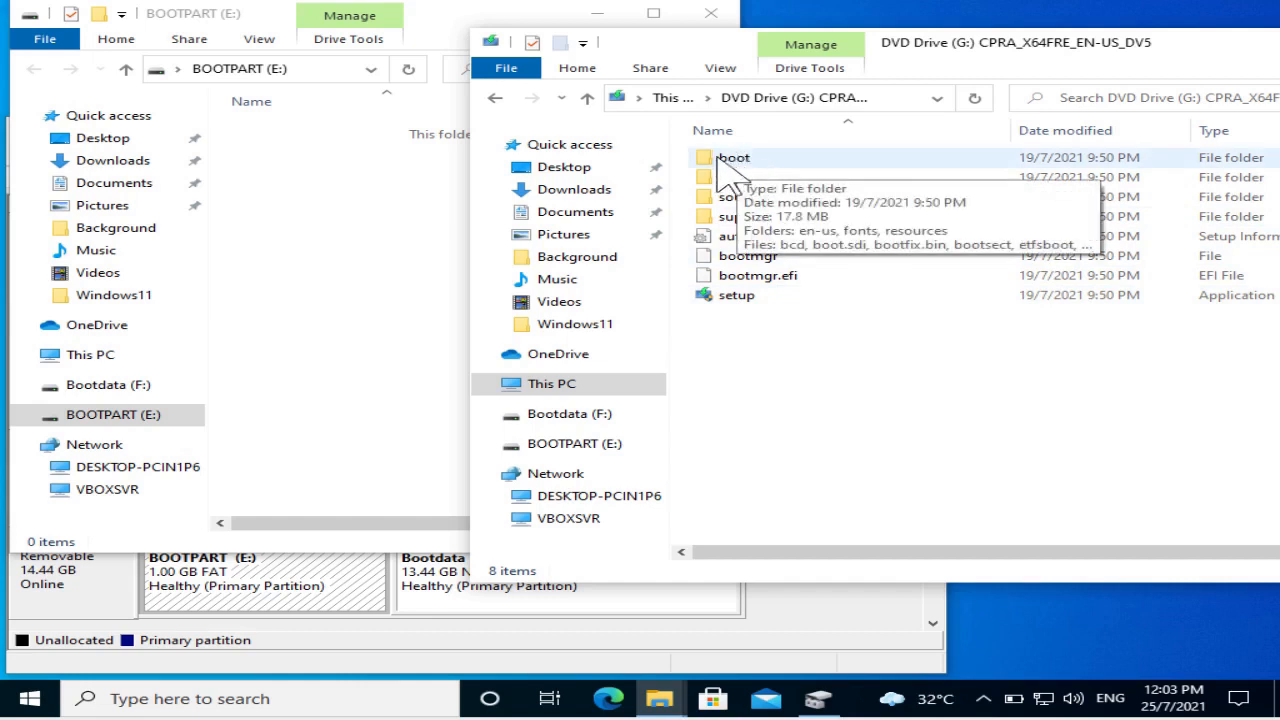
{"action": "left_click_drag", "start_coordinate": [711, 161], "coordinate": [367, 167]}
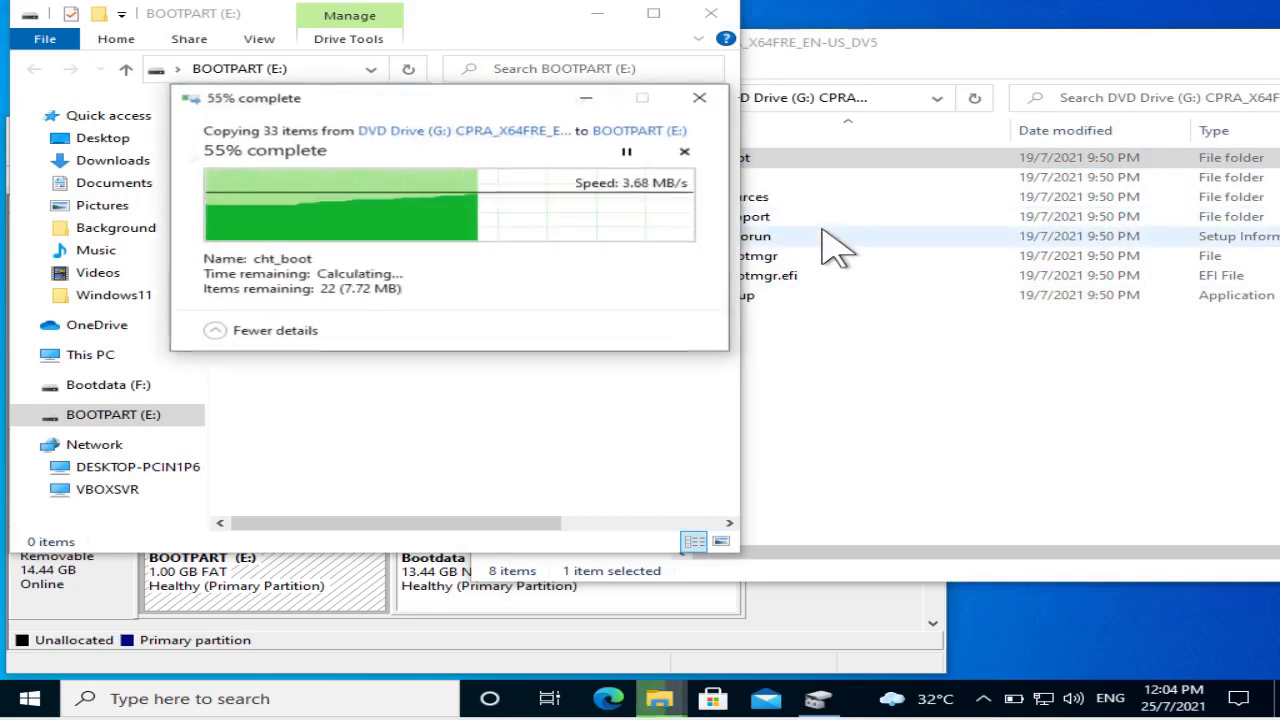
{"action": "left_click", "coordinate": [920, 423]}
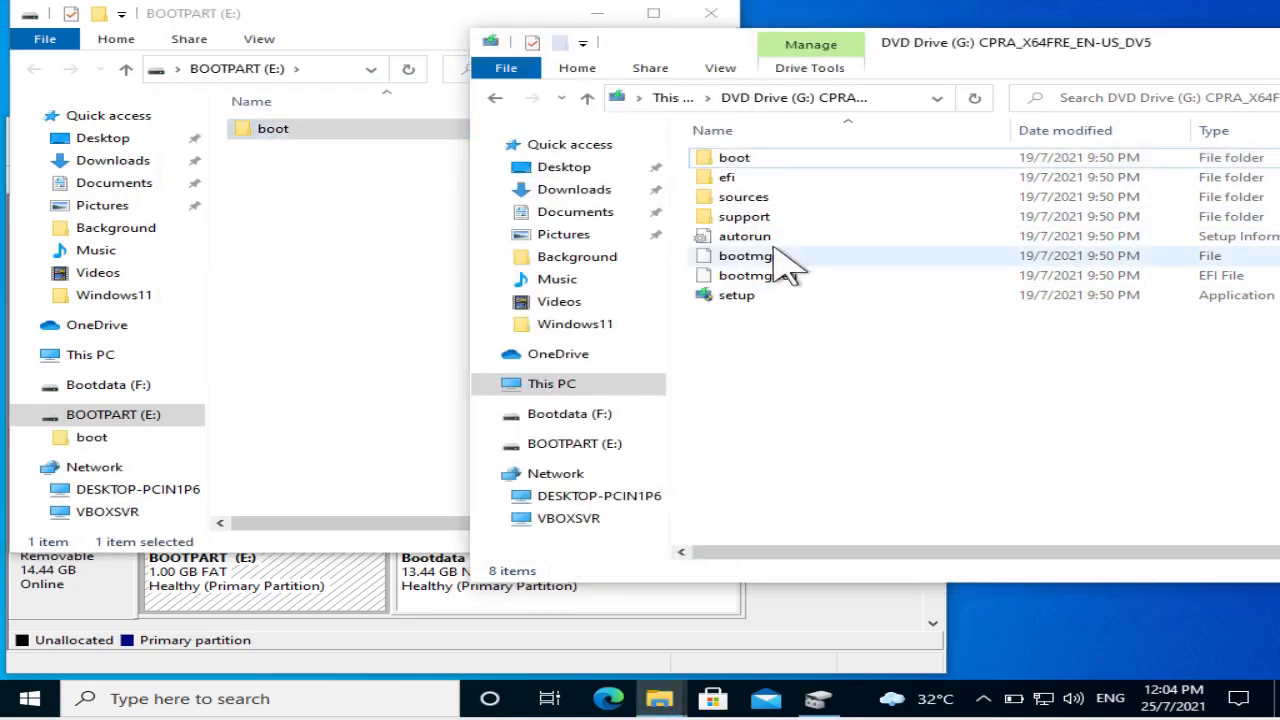
- Copy efi, support, autorun, bootmgr, bootmgr.efi and setup from the mounted DVD to BOOTPART (E:), leaving out the sources folder
{"action": "left_click", "coordinate": [717, 186]}
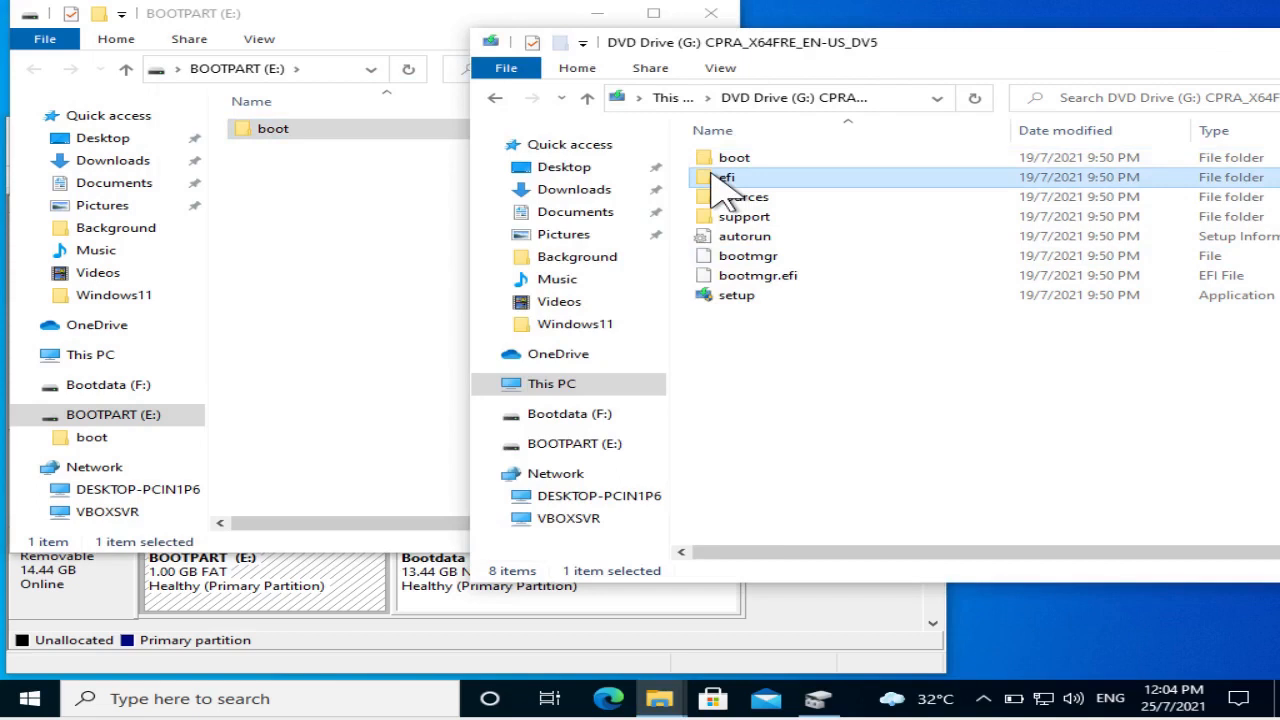
{"action": "left_click", "coordinate": [778, 200], "text": "ctrl"}
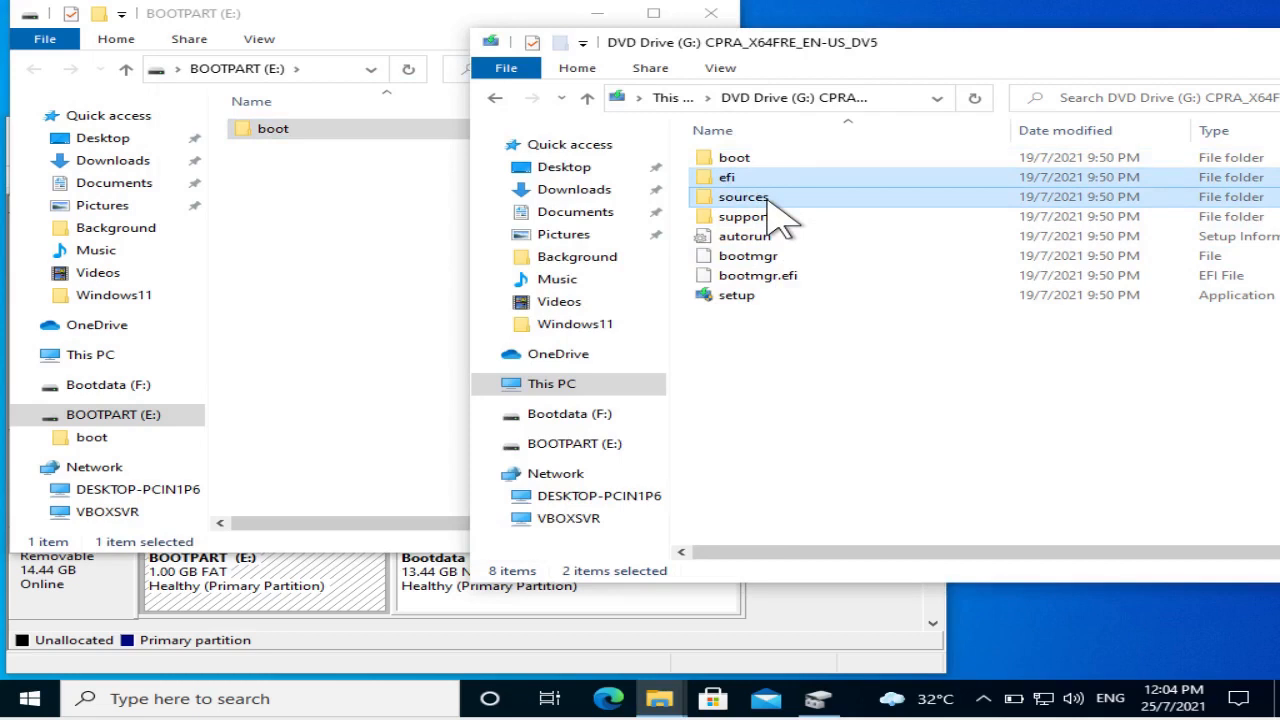
{"action": "left_click", "coordinate": [767, 200], "text": "ctrl"}
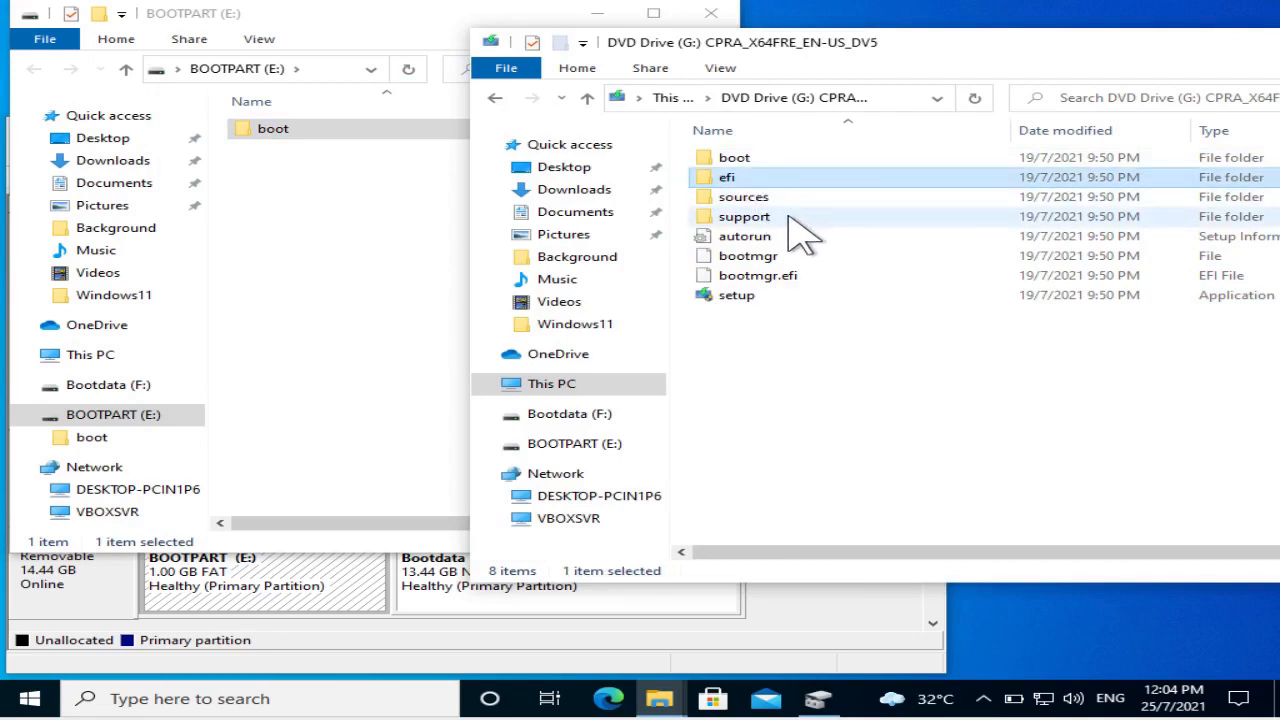
{"action": "left_click", "coordinate": [771, 218], "text": "ctrl"}
{"action": "left_click", "coordinate": [778, 238], "text": "ctrl"}
{"action": "left_click", "coordinate": [780, 257], "text": "ctrl"}
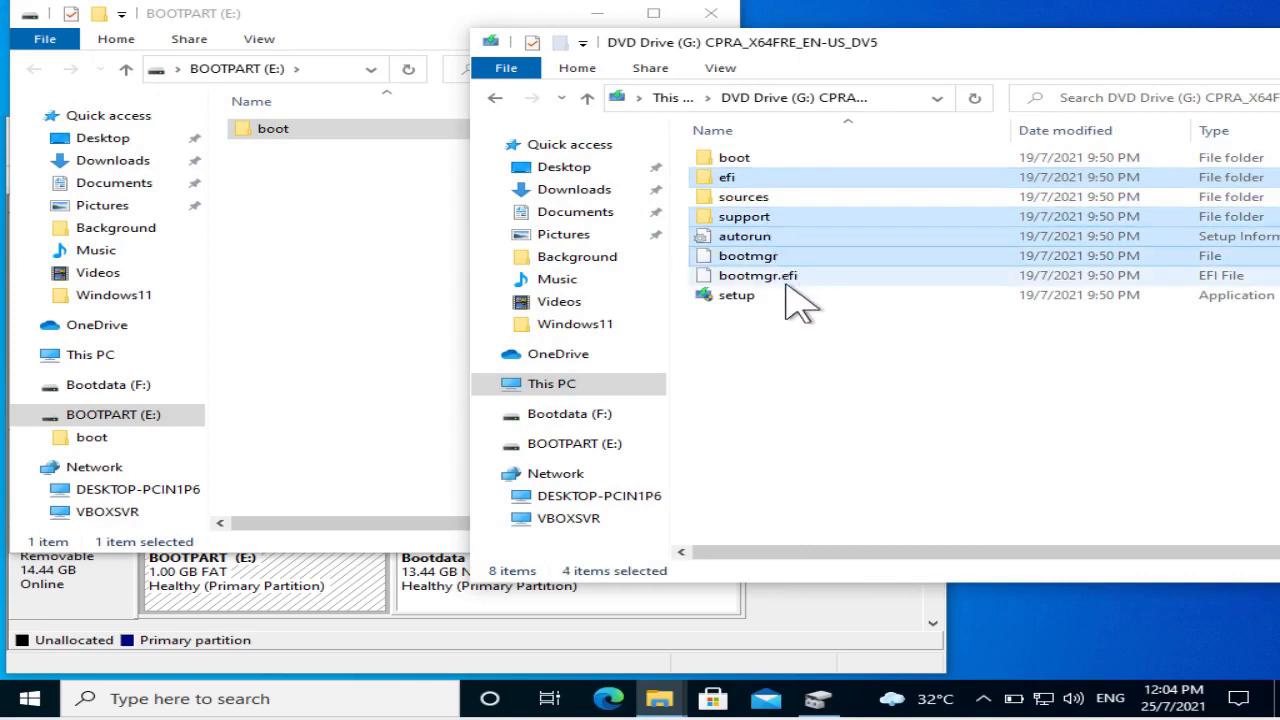
{"action": "left_click", "coordinate": [786, 278], "text": "ctrl"}
{"action": "left_click", "coordinate": [745, 296], "text": "ctrl"}
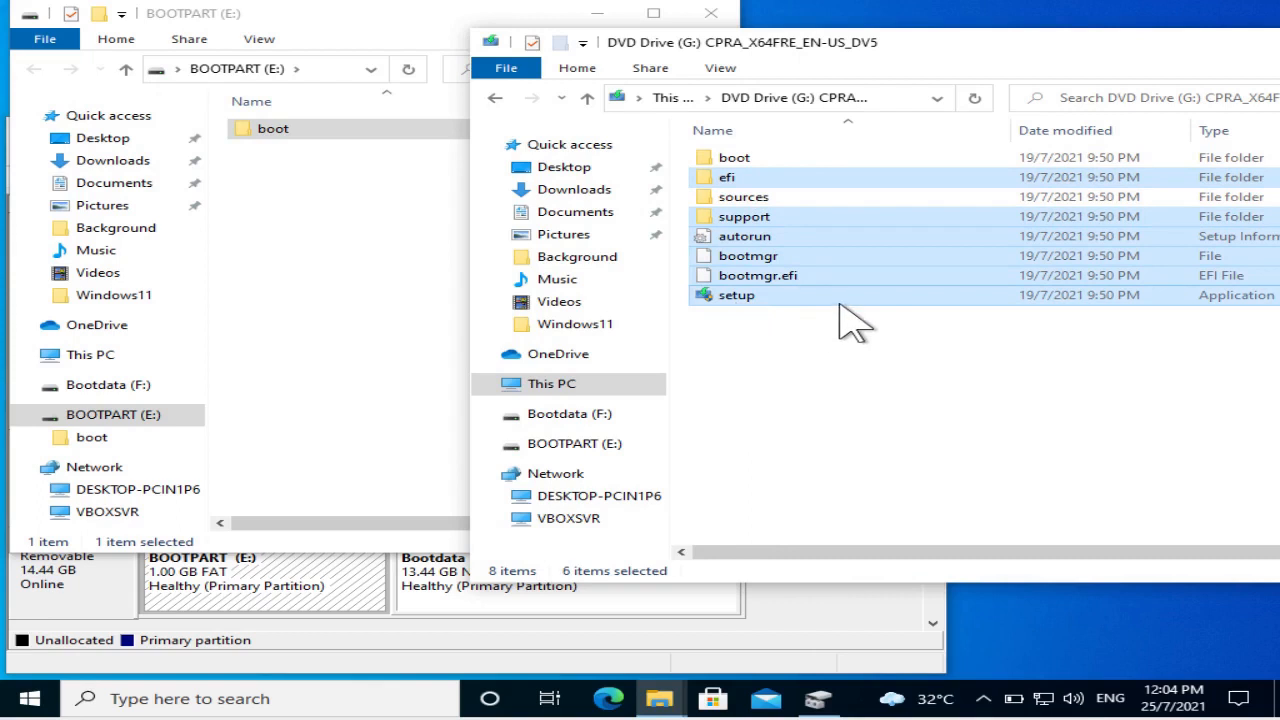
{"action": "left_click", "coordinate": [355, 257]}
{"action": "right_click", "coordinate": [355, 257]}
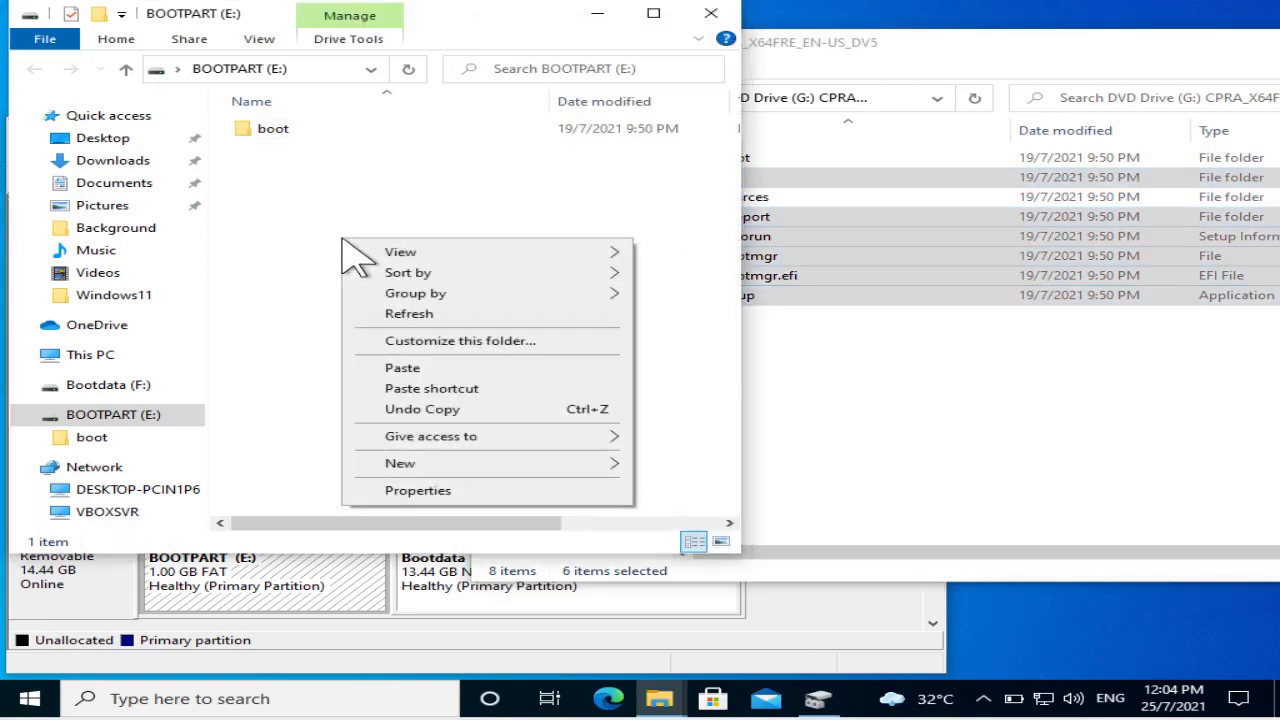
{"action": "left_click", "coordinate": [421, 370]}
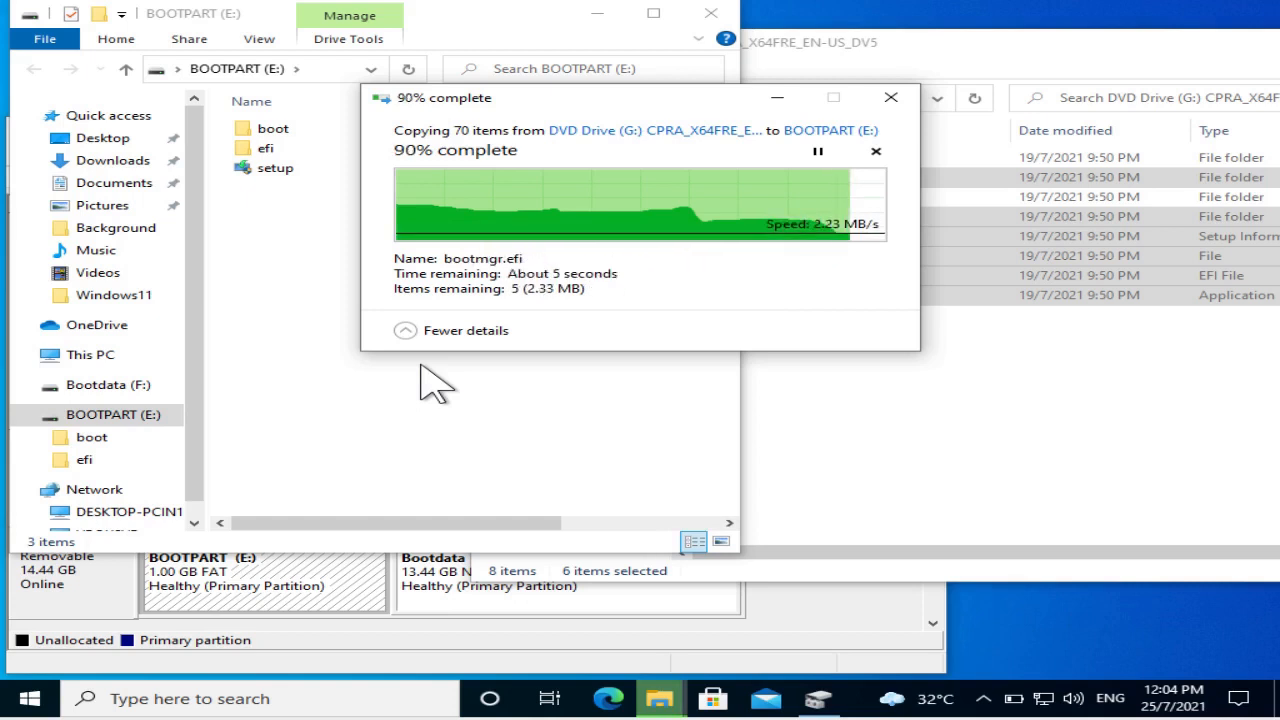
- Create a new folder named sources in the root of BOOTPART (E:)
{"action": "left_click", "coordinate": [368, 371]}
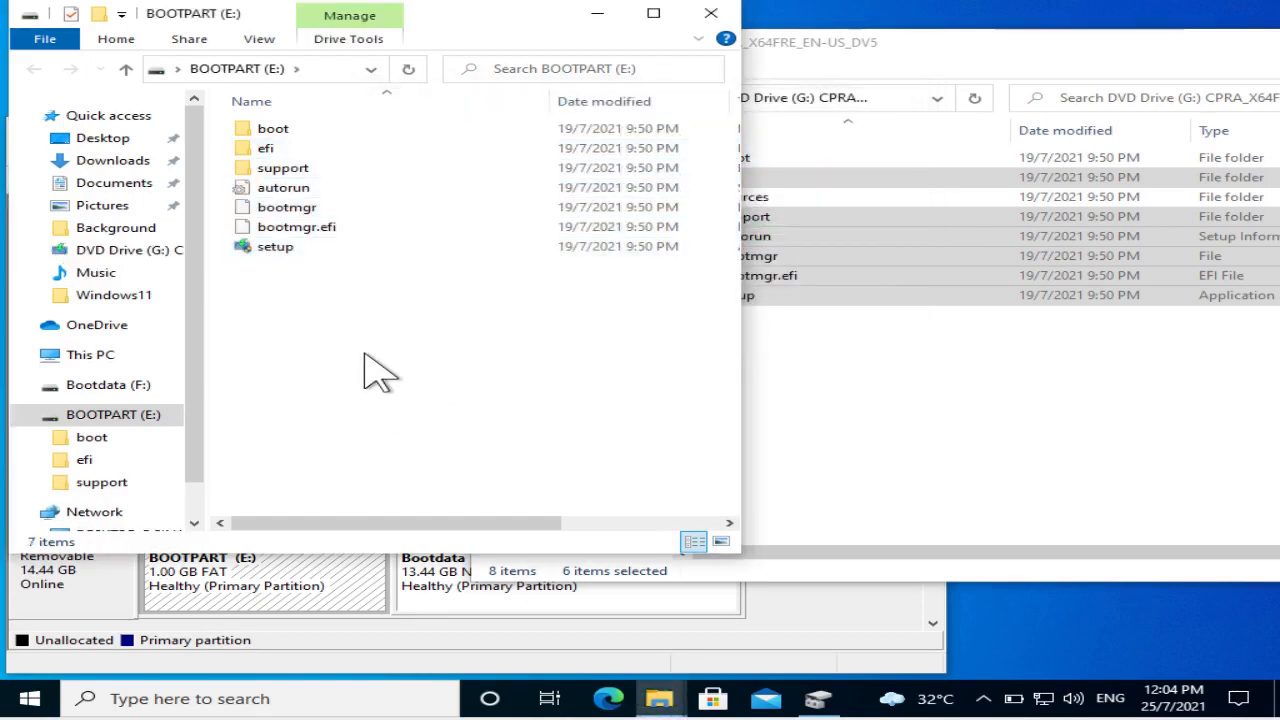
{"action": "right_click", "coordinate": [327, 351]}
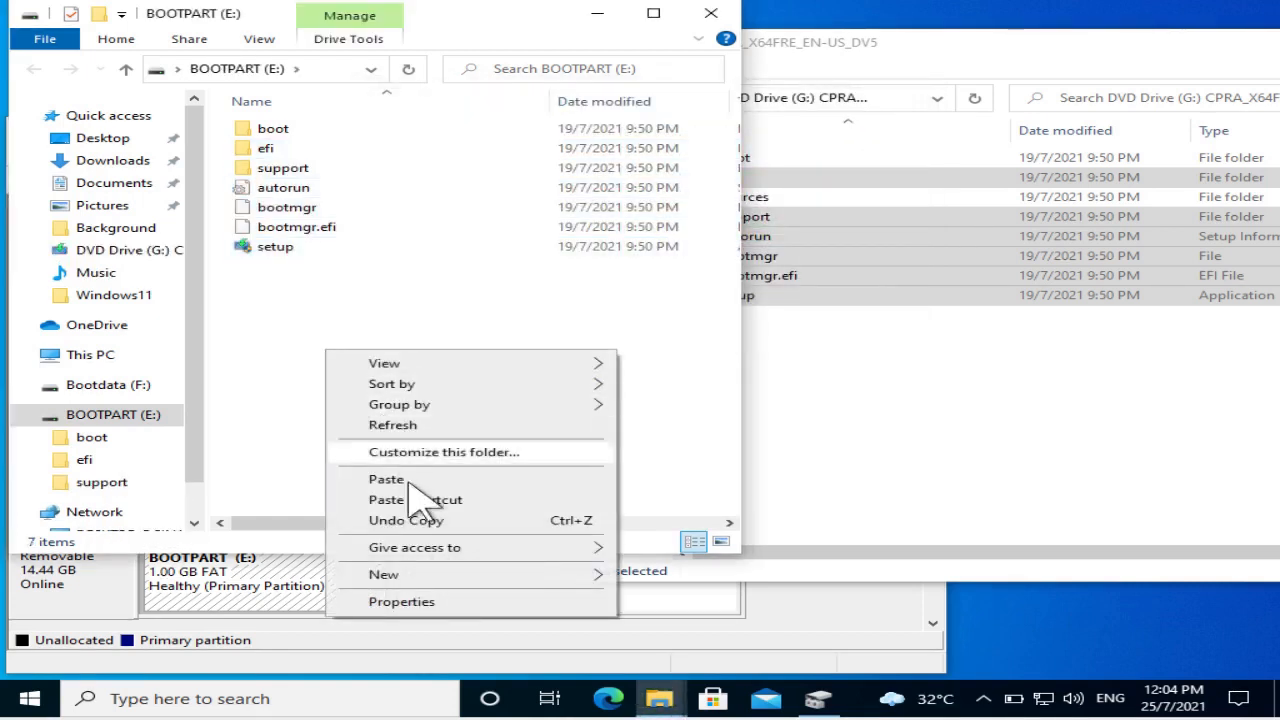
{"action": "mouse_move", "coordinate": [474, 574]}
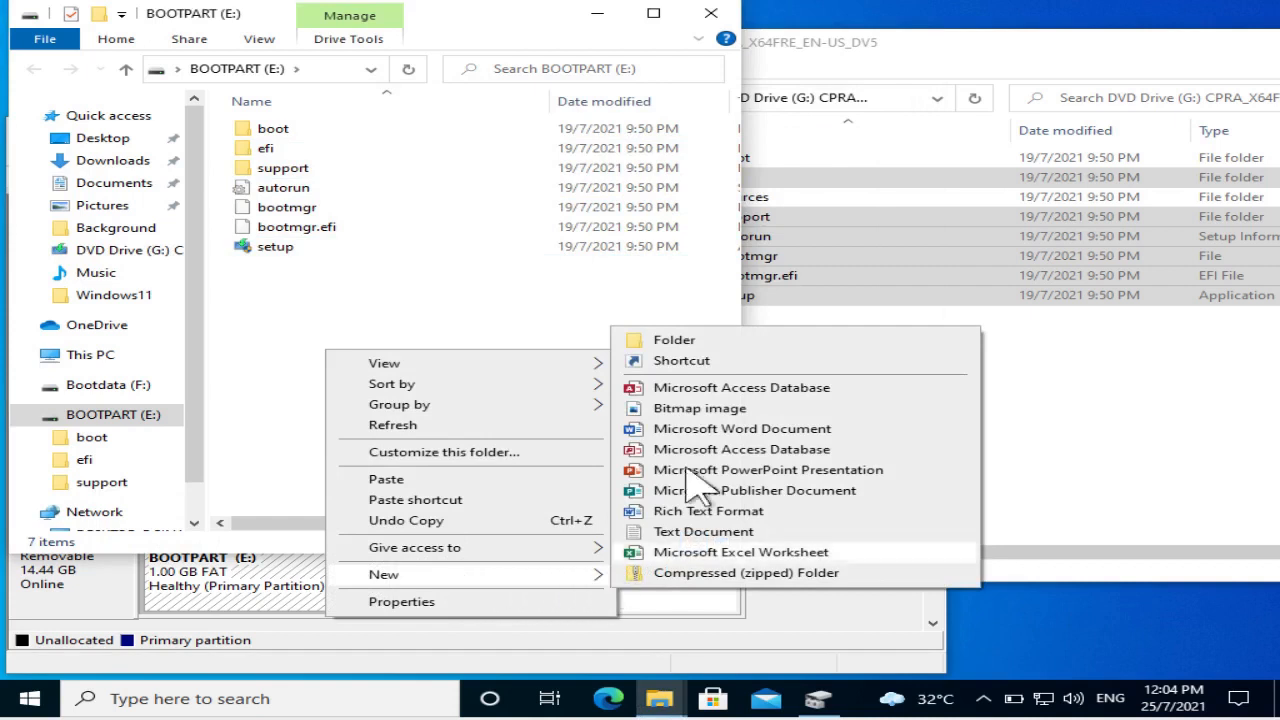
{"action": "left_click", "coordinate": [703, 342]}
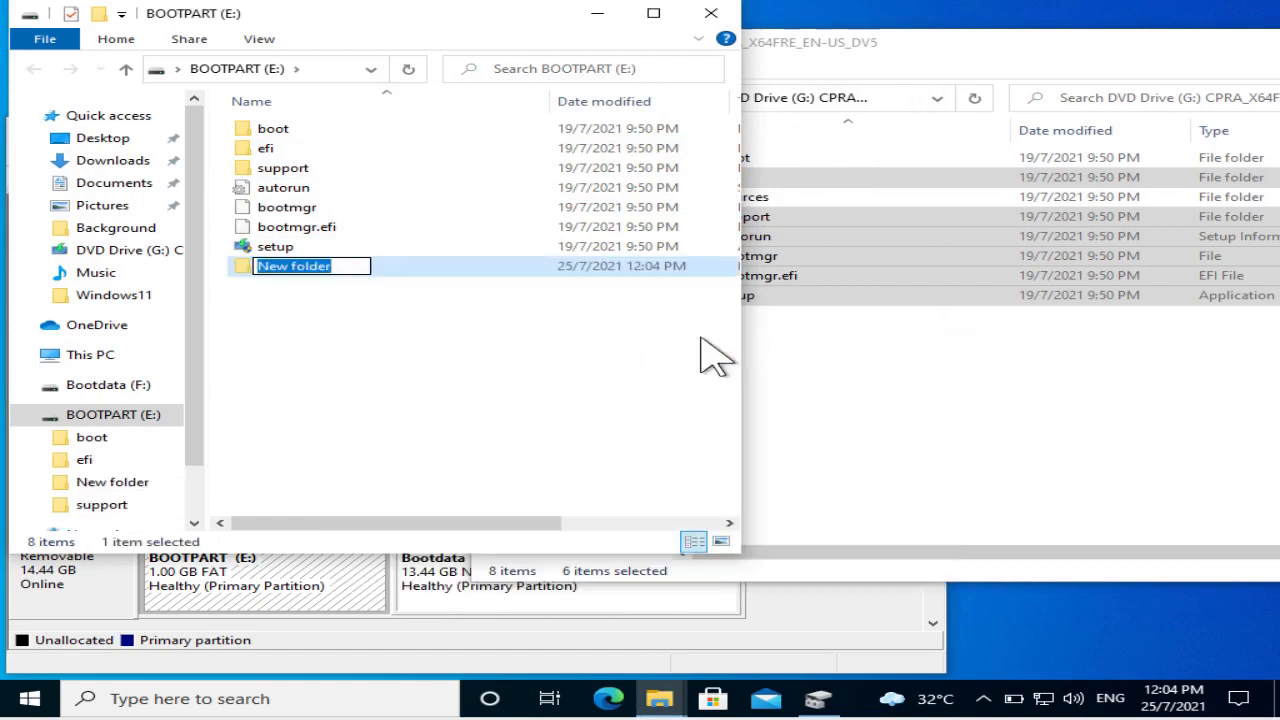
{"action": "key", "text": "BackSpace"}
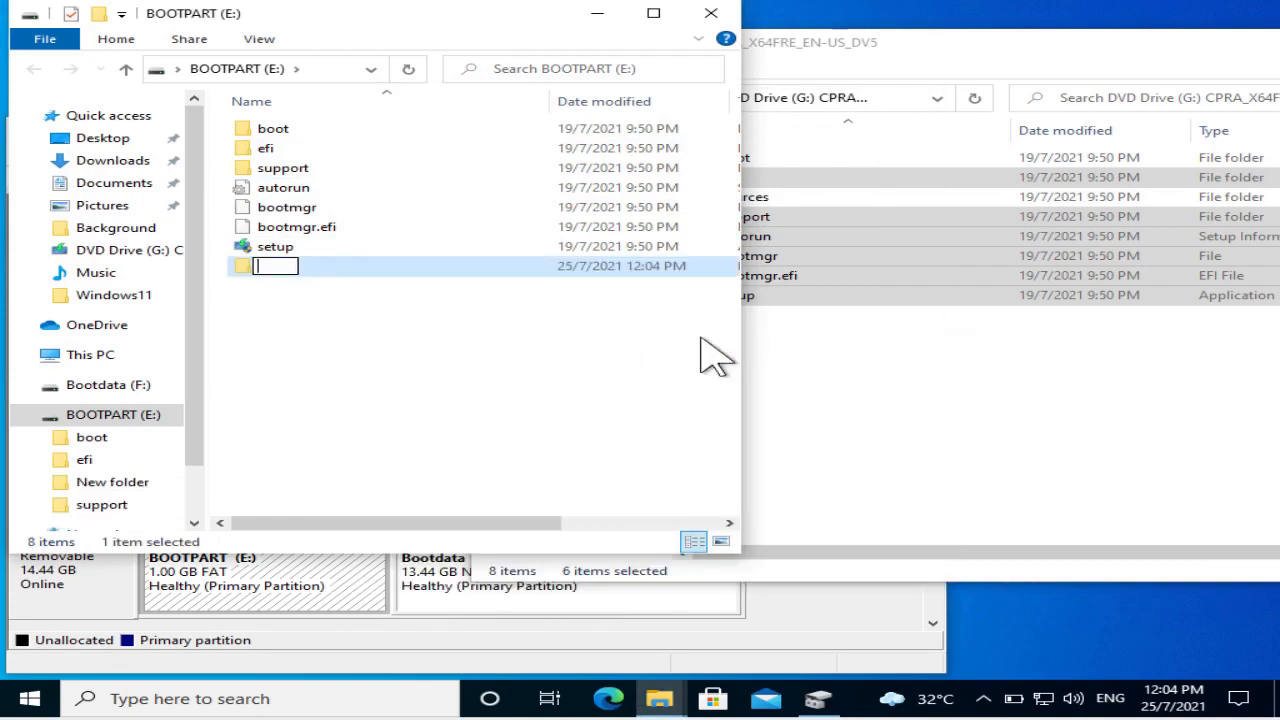
{"action": "type", "text": "sources"}
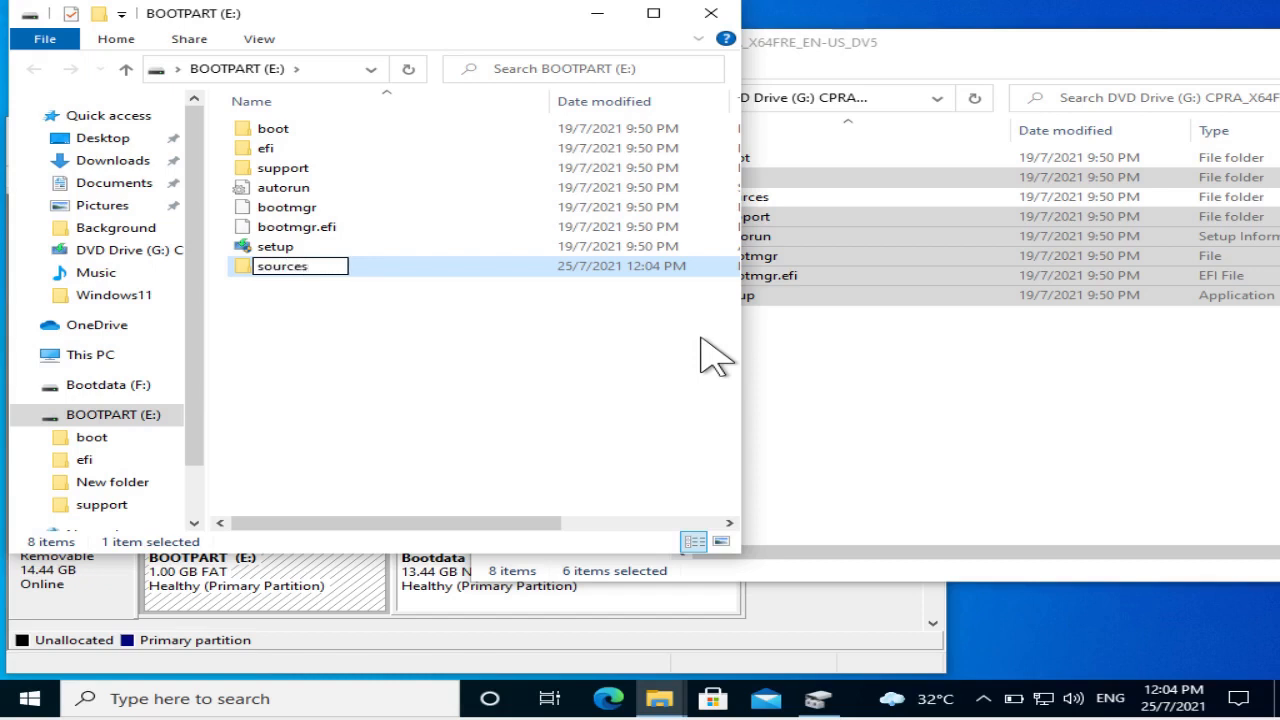
{"action": "left_click", "coordinate": [432, 344]}
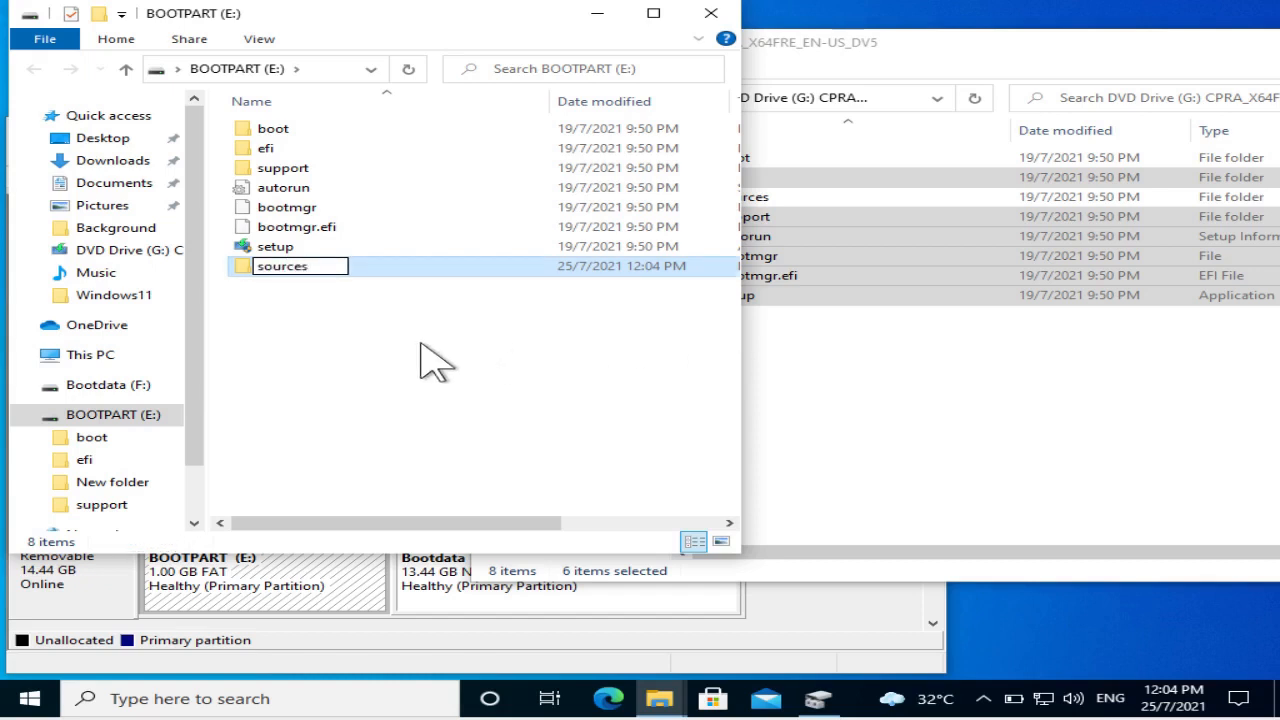
- Open the sources folder on the mounted DVD, move its window fully into view, and copy the boot.wim file
{"action": "left_click", "coordinate": [1060, 376]}
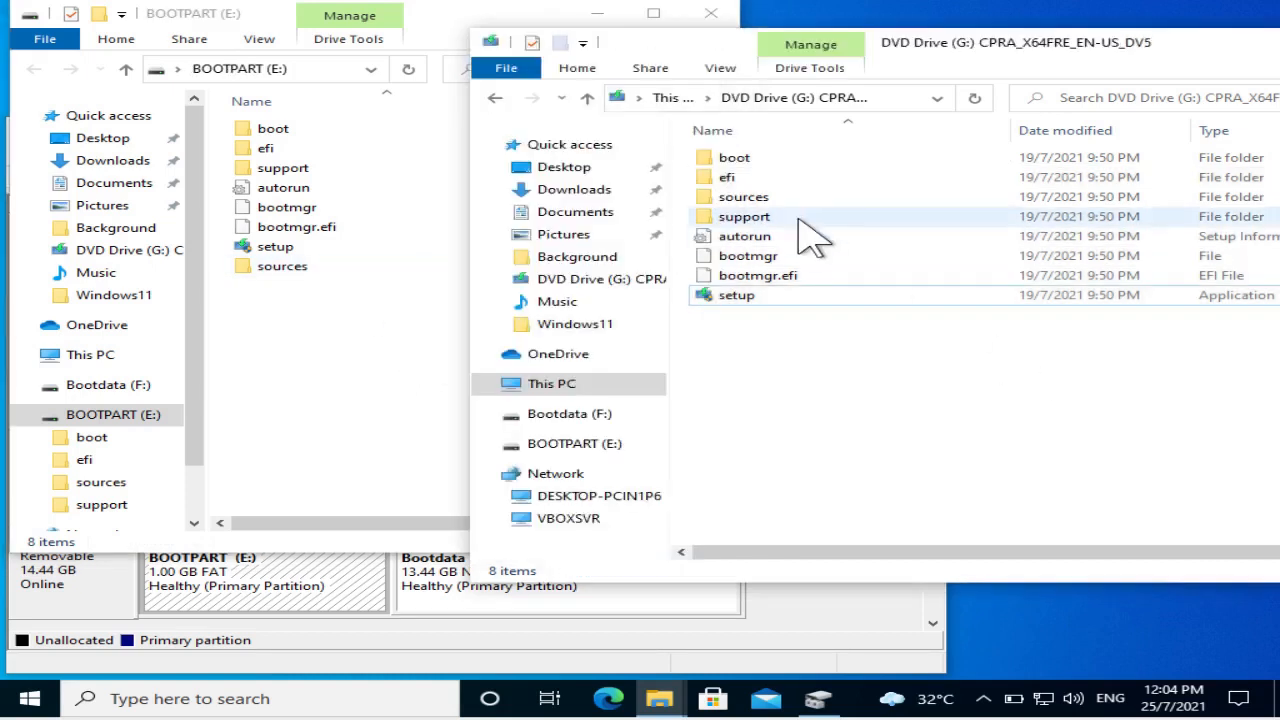
{"action": "double_click", "coordinate": [753, 201]}
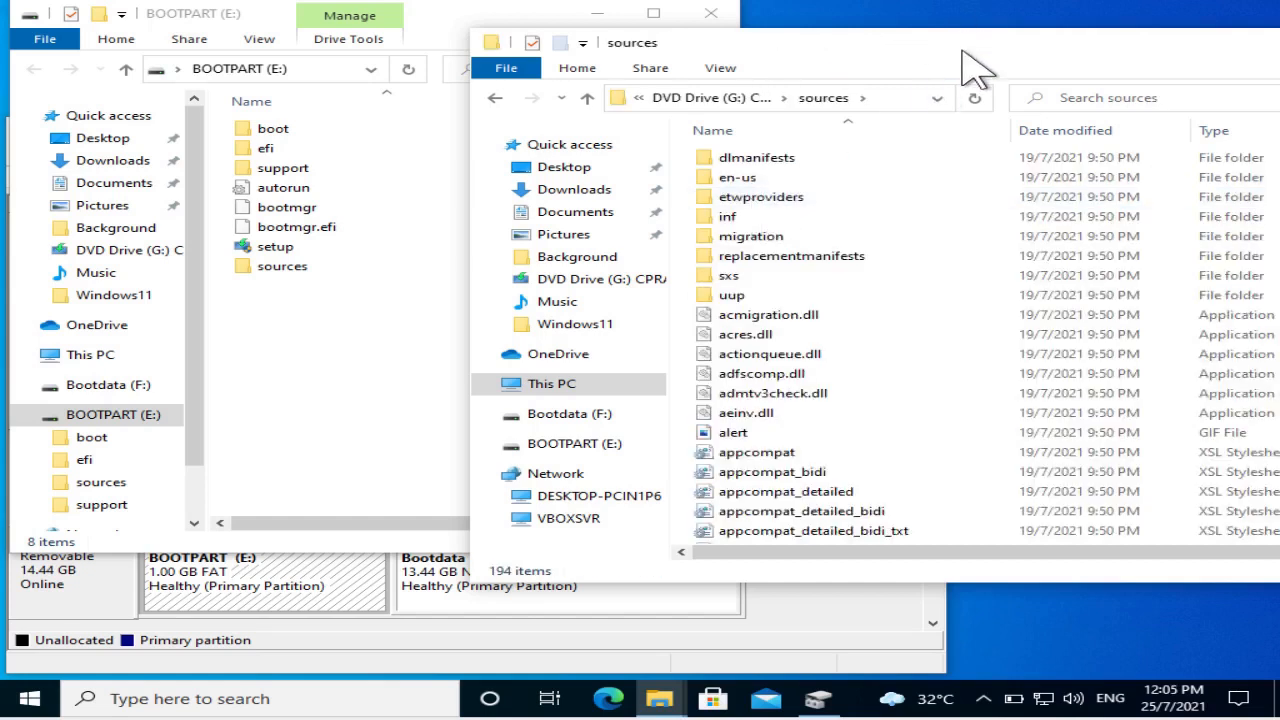
{"action": "left_click_drag", "start_coordinate": [964, 50], "coordinate": [762, 72]}
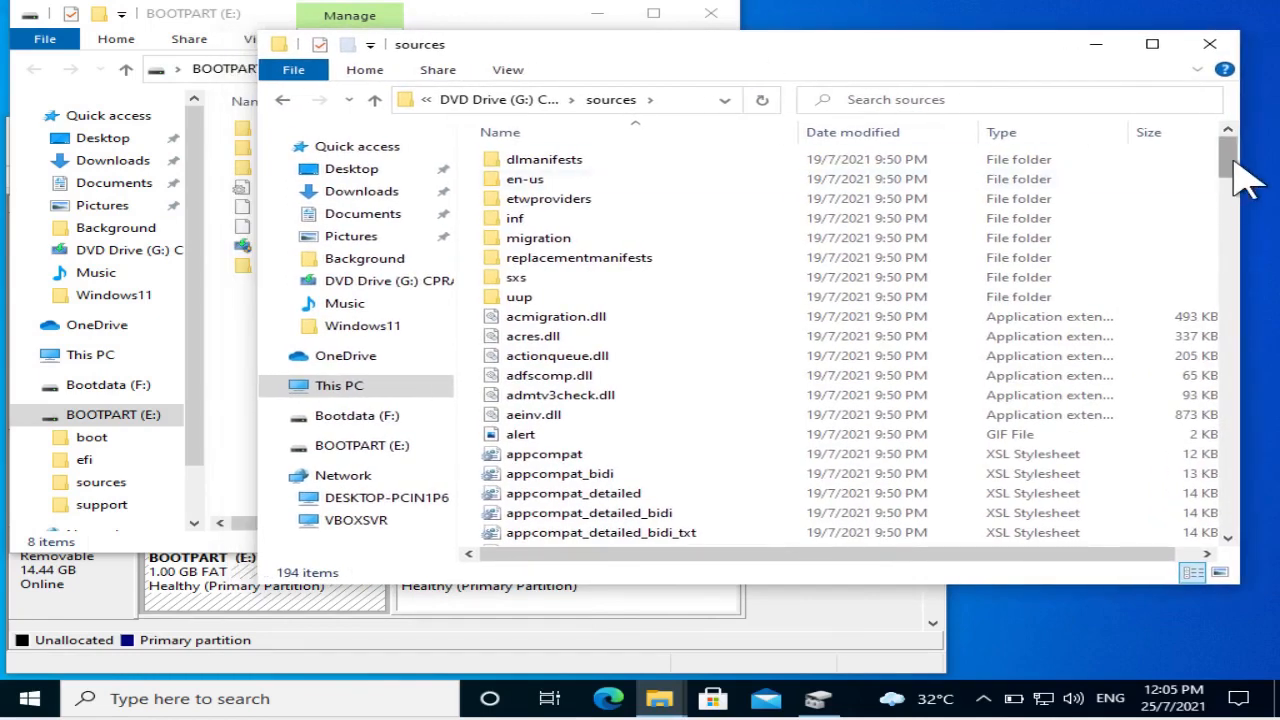
{"action": "left_click_drag", "start_coordinate": [1234, 165], "coordinate": [1243, 228]}
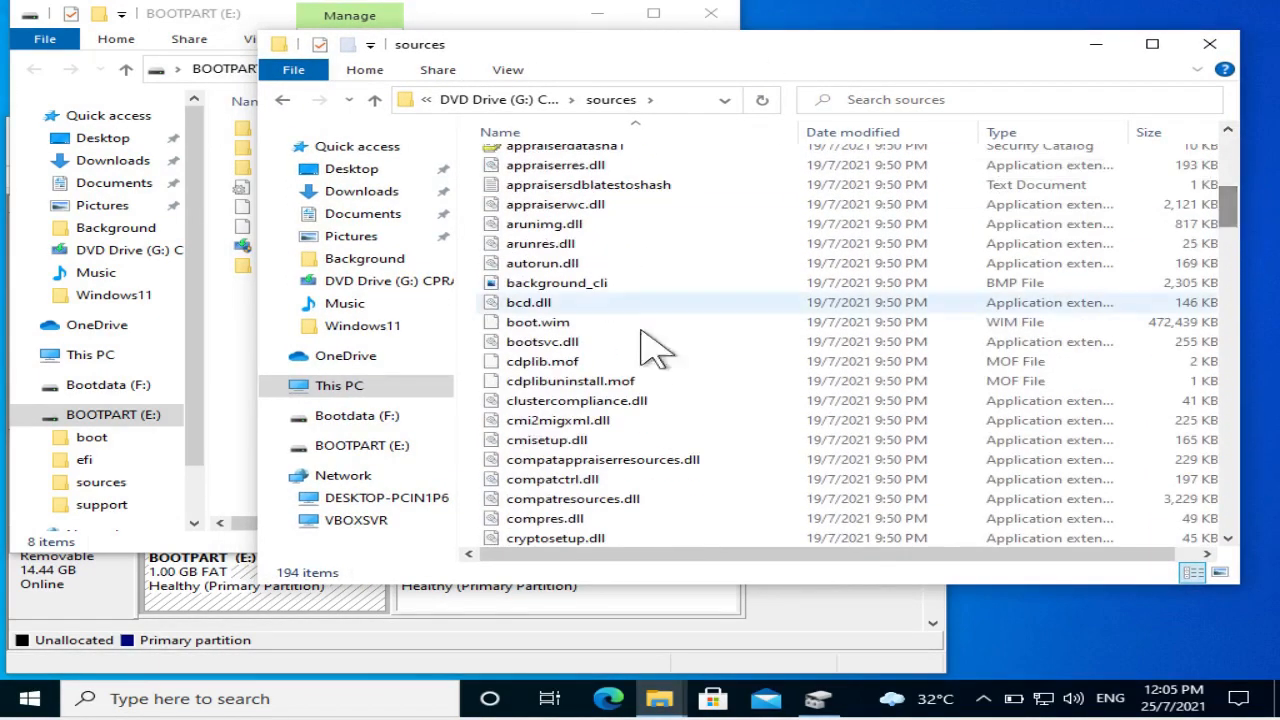
{"action": "left_click", "coordinate": [543, 337]}
{"action": "key", "text": "ctrl"}
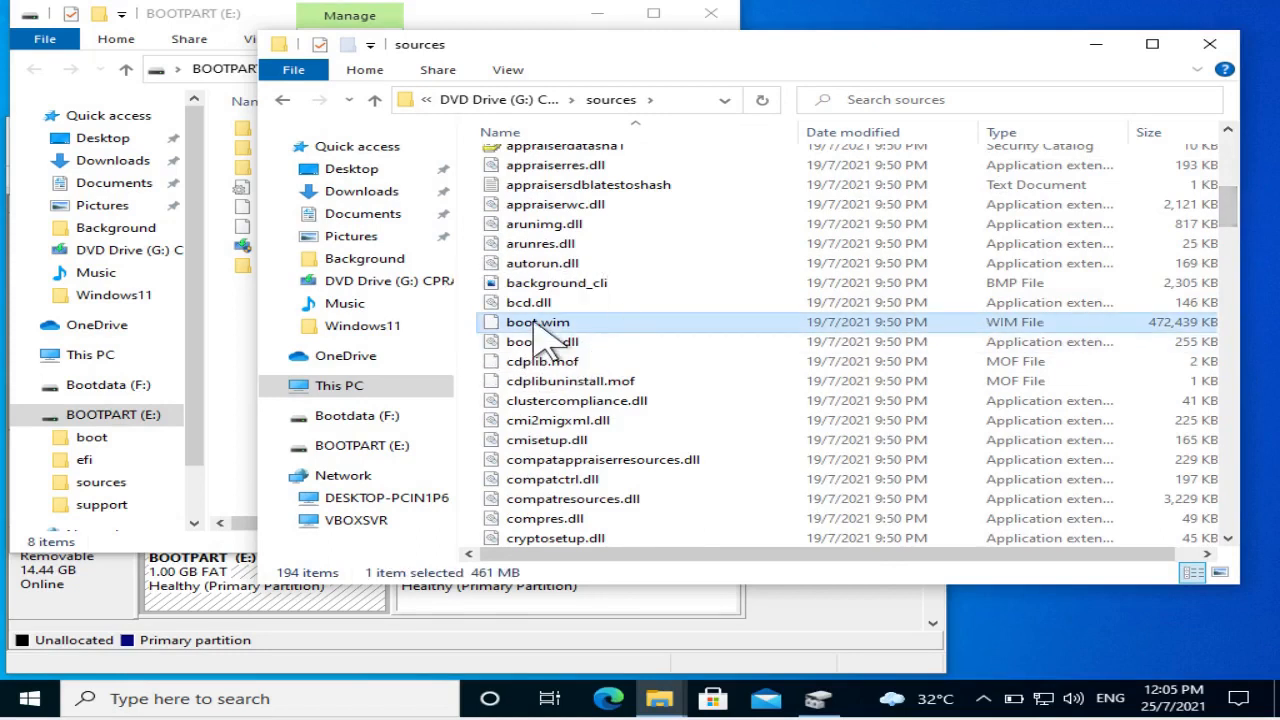
{"action": "right_click", "coordinate": [540, 335]}
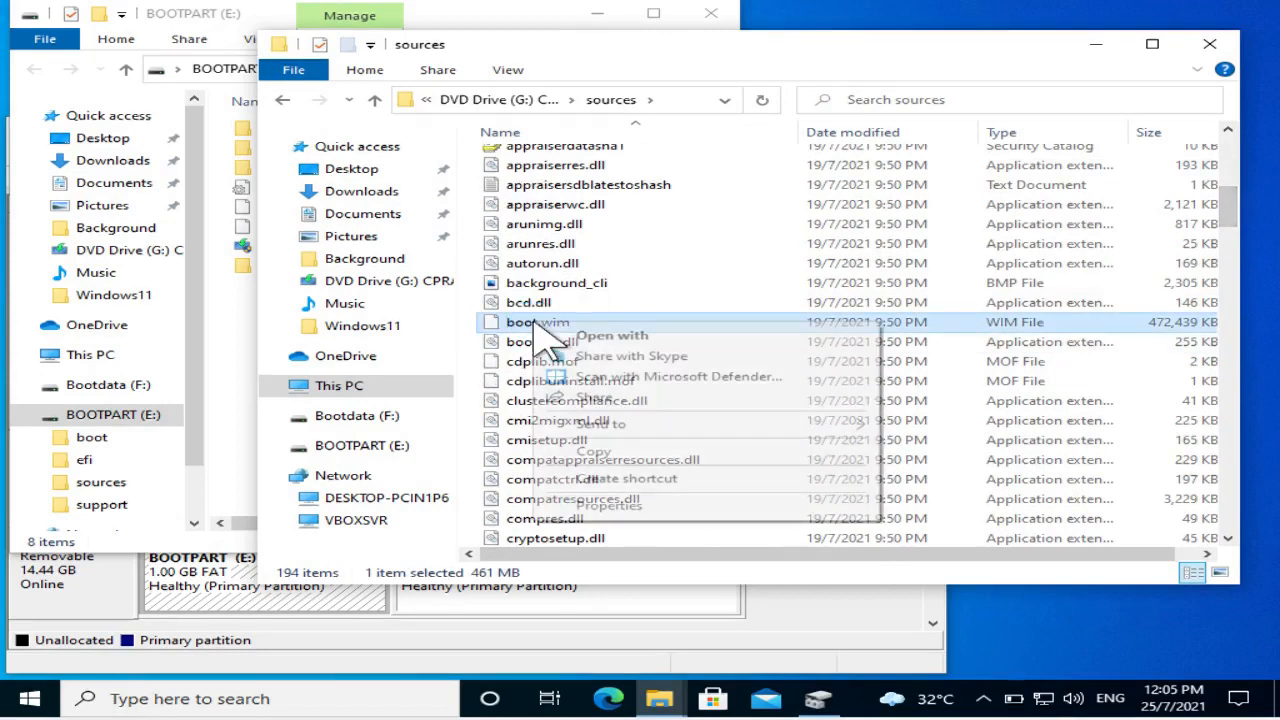
{"action": "left_click", "coordinate": [605, 455]}
- Paste boot.wim into the sources folder on BOOTPART (E:), return to the volume's root and close that window
{"action": "left_click", "coordinate": [234, 329]}
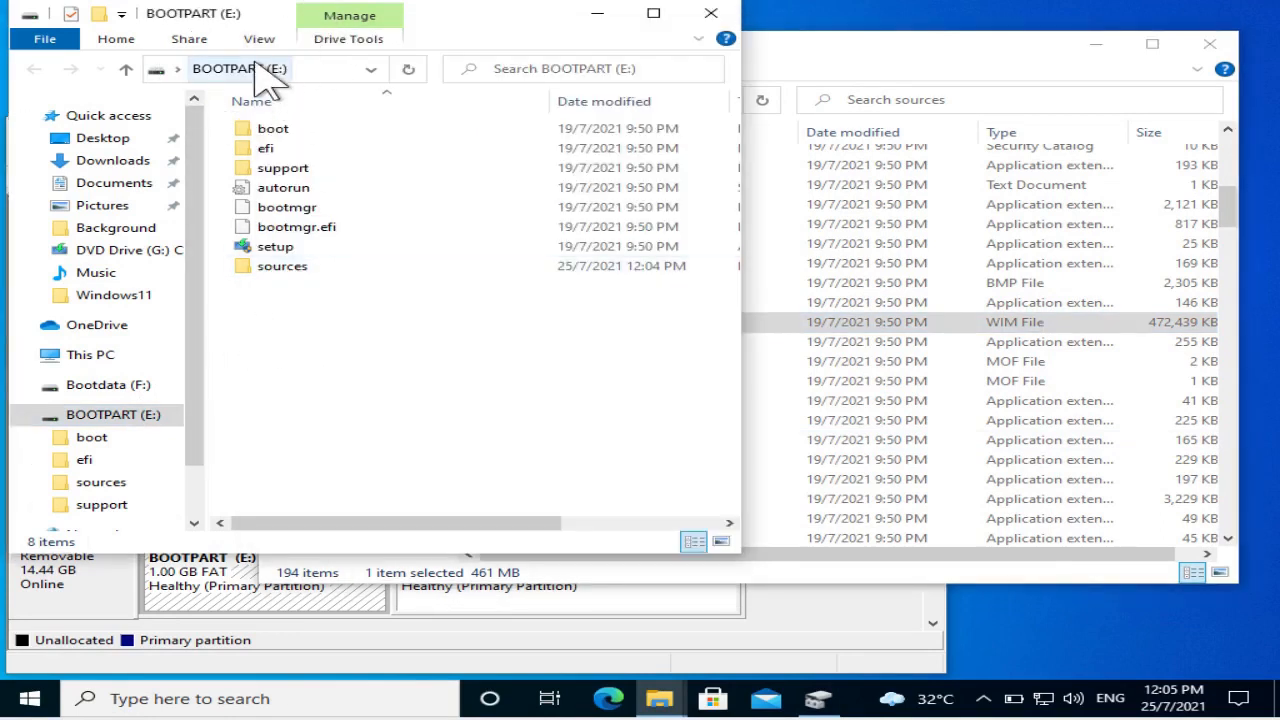
{"action": "double_click", "coordinate": [286, 265]}
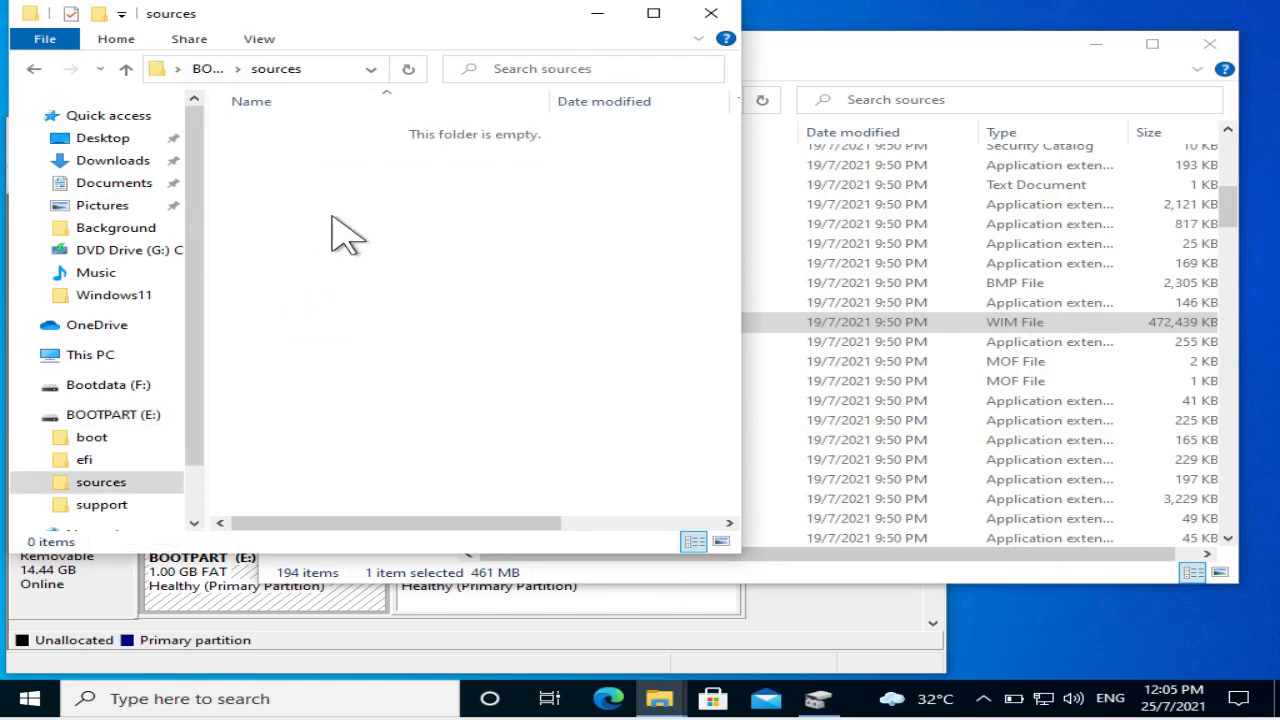
{"action": "right_click", "coordinate": [333, 217]}
{"action": "left_click", "coordinate": [400, 347]}
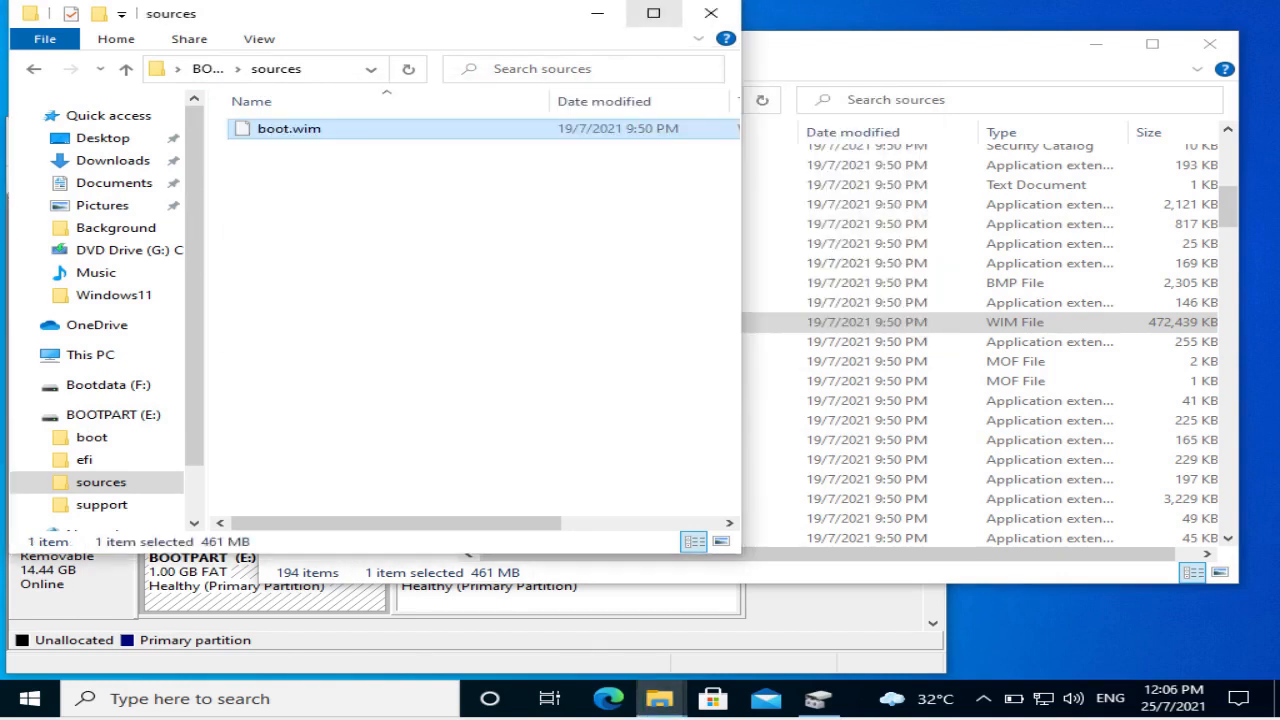
{"action": "left_click", "coordinate": [592, 203]}
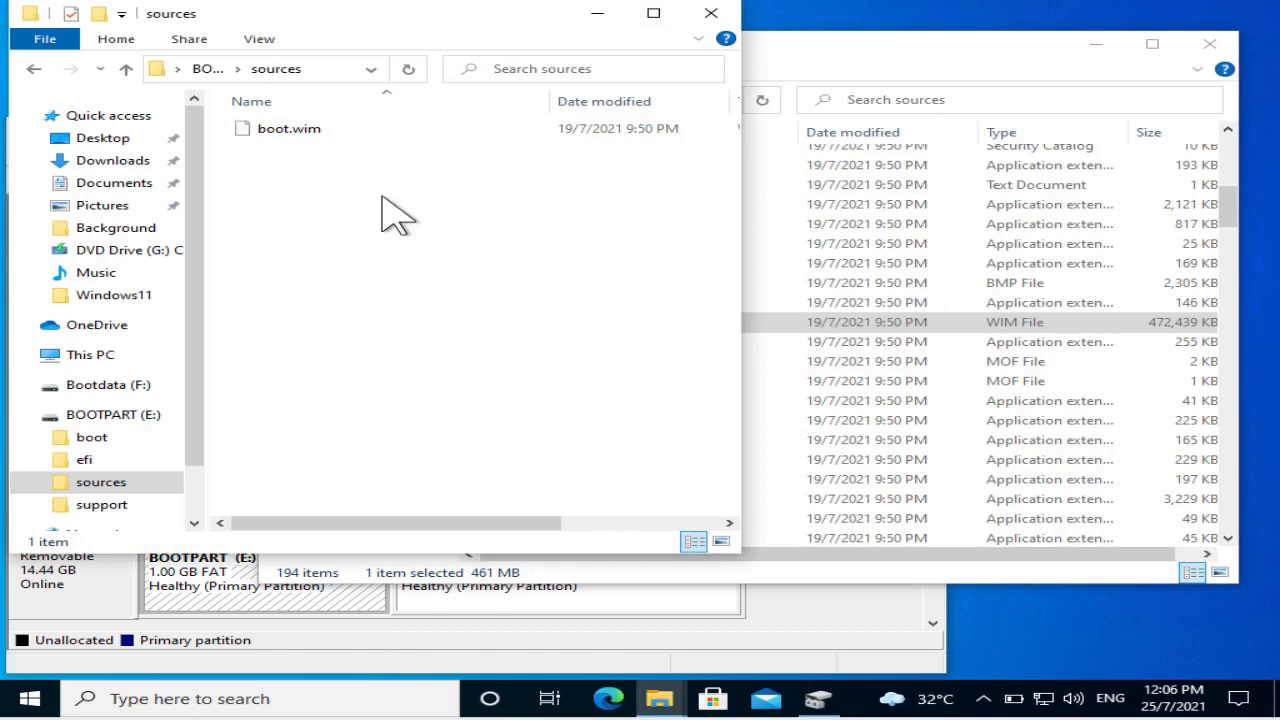
{"action": "left_click", "coordinate": [129, 69]}
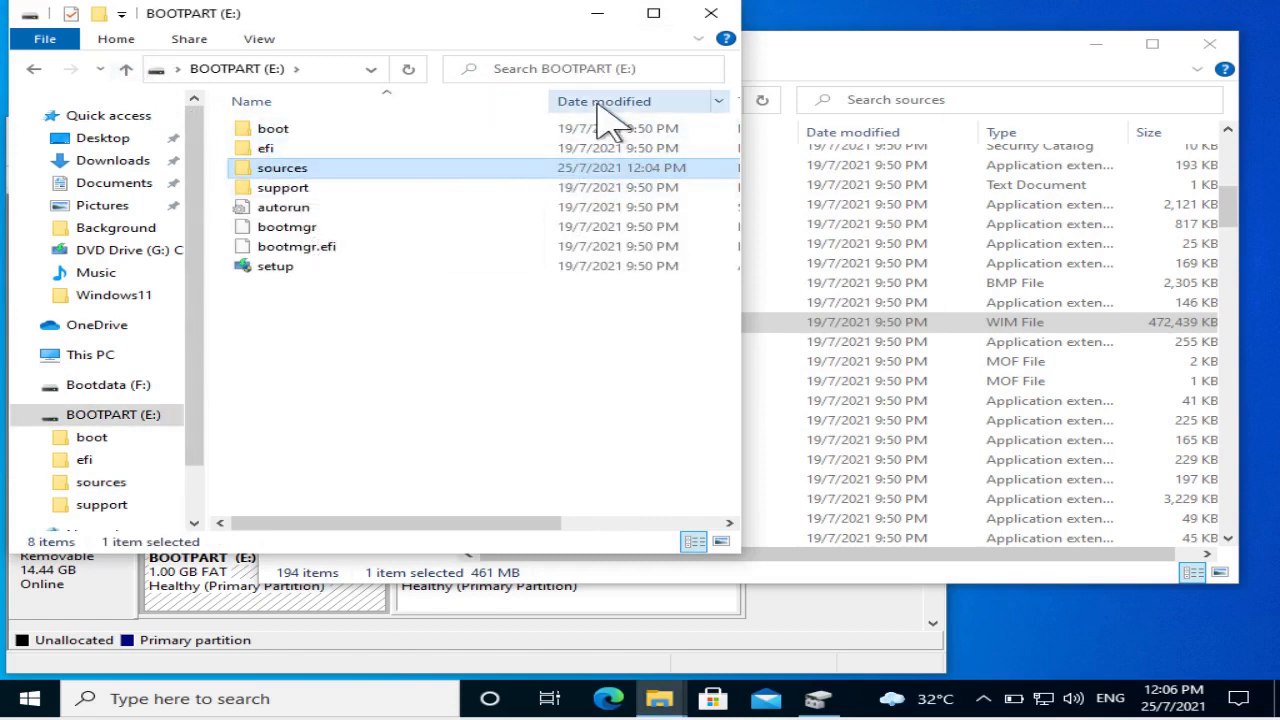
{"action": "left_click", "coordinate": [722, 20]}
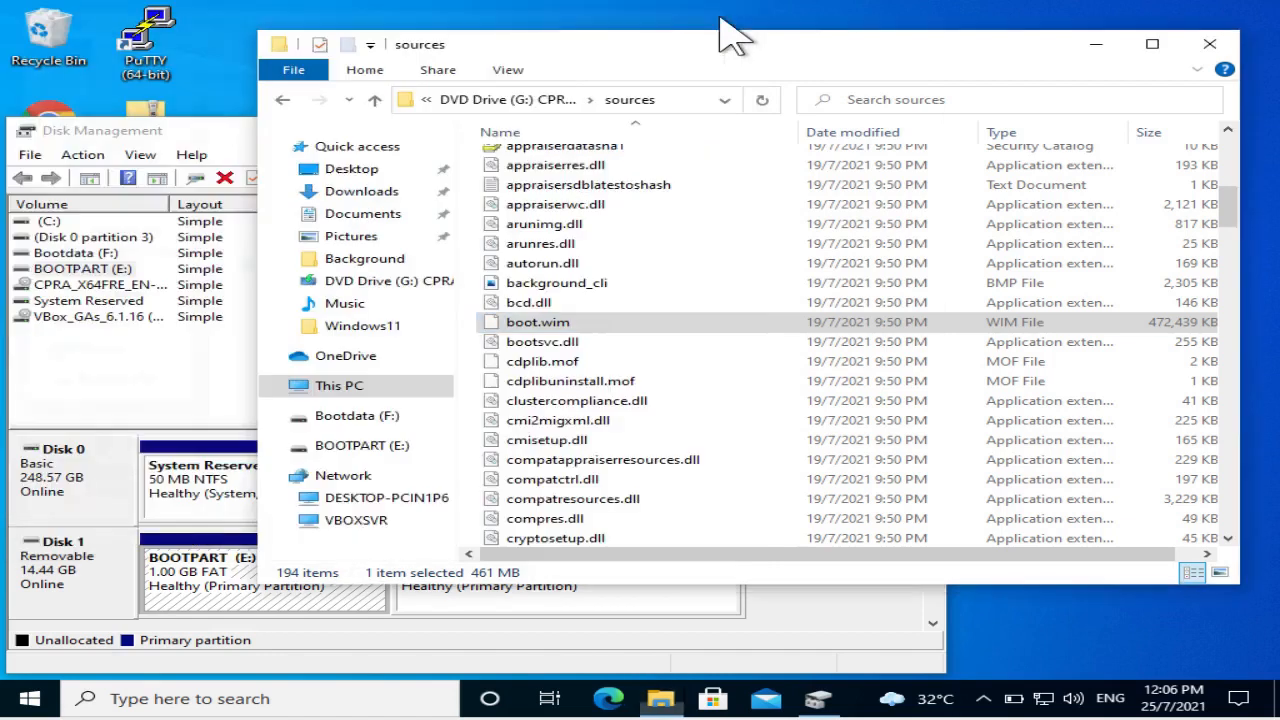
- Open the Bootdata (F:) volume from Disk Management and place the mounted DVD's window beside it, back at the DVD's root
{"action": "left_click", "coordinate": [636, 625]}
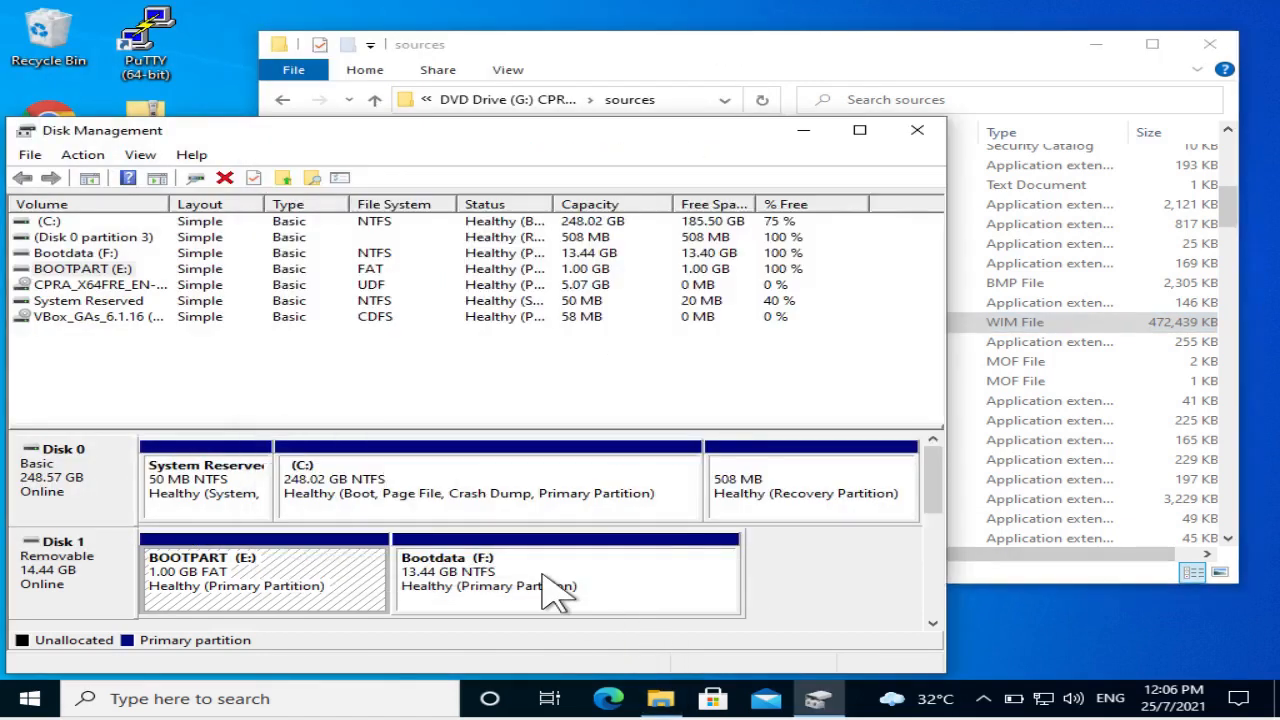
{"action": "left_click", "coordinate": [548, 590]}
{"action": "right_click", "coordinate": [548, 590]}
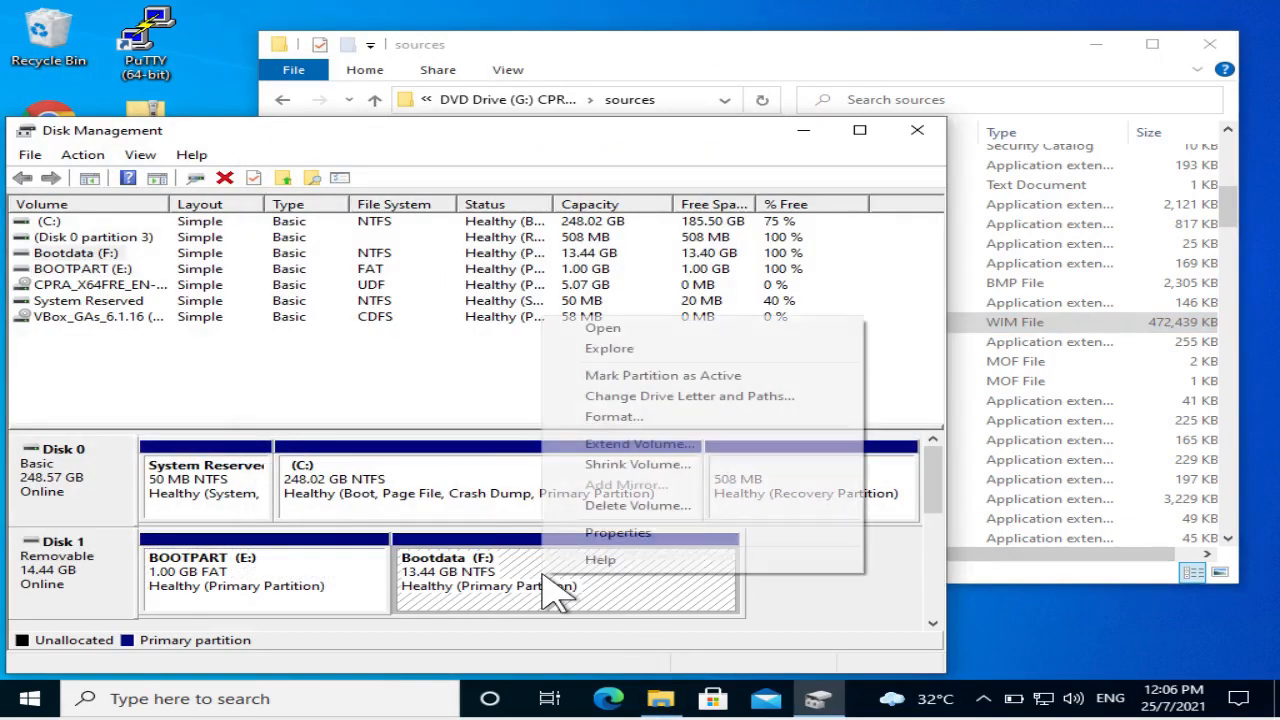
{"action": "left_click", "coordinate": [612, 326]}
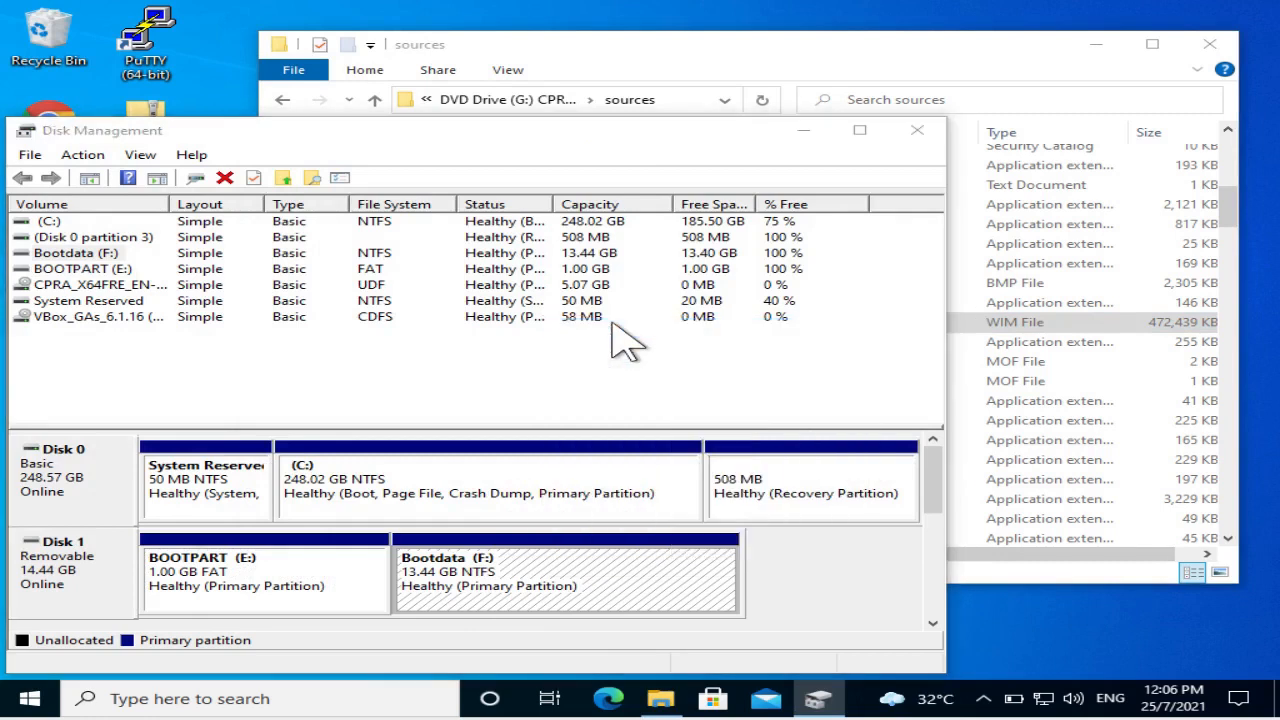
{"action": "left_click", "coordinate": [1044, 42]}
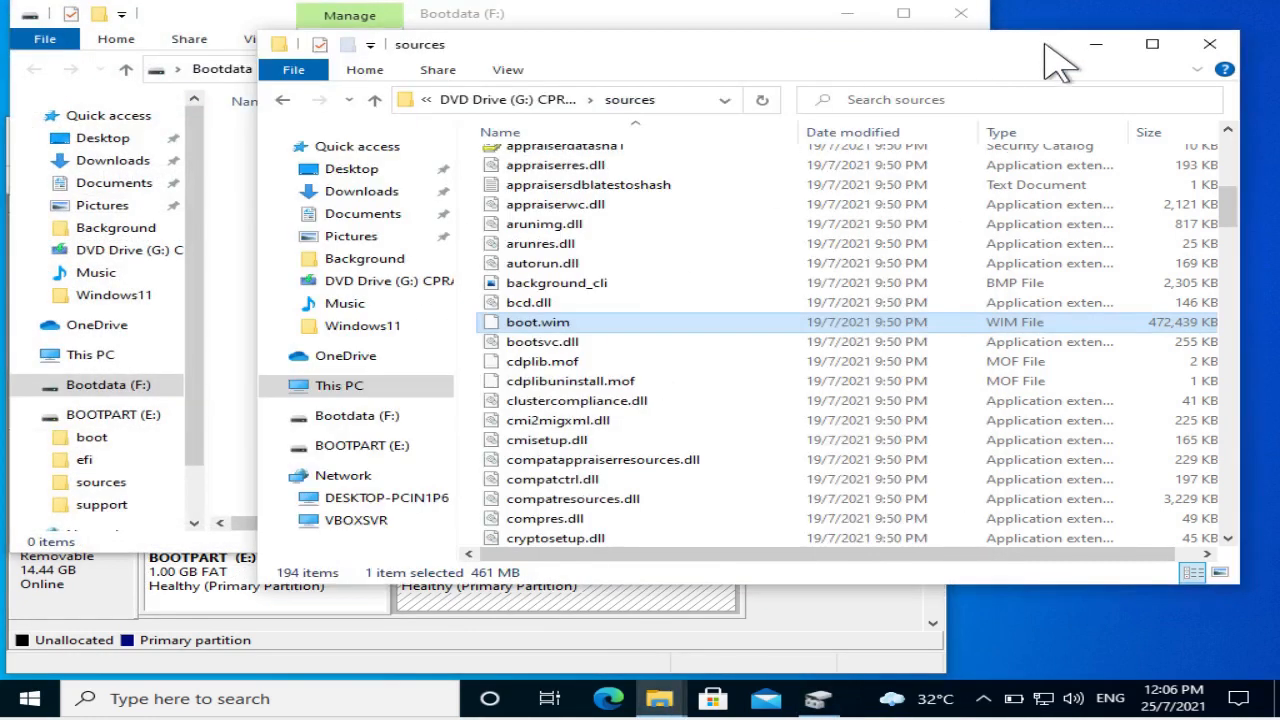
{"action": "left_click", "coordinate": [375, 100]}
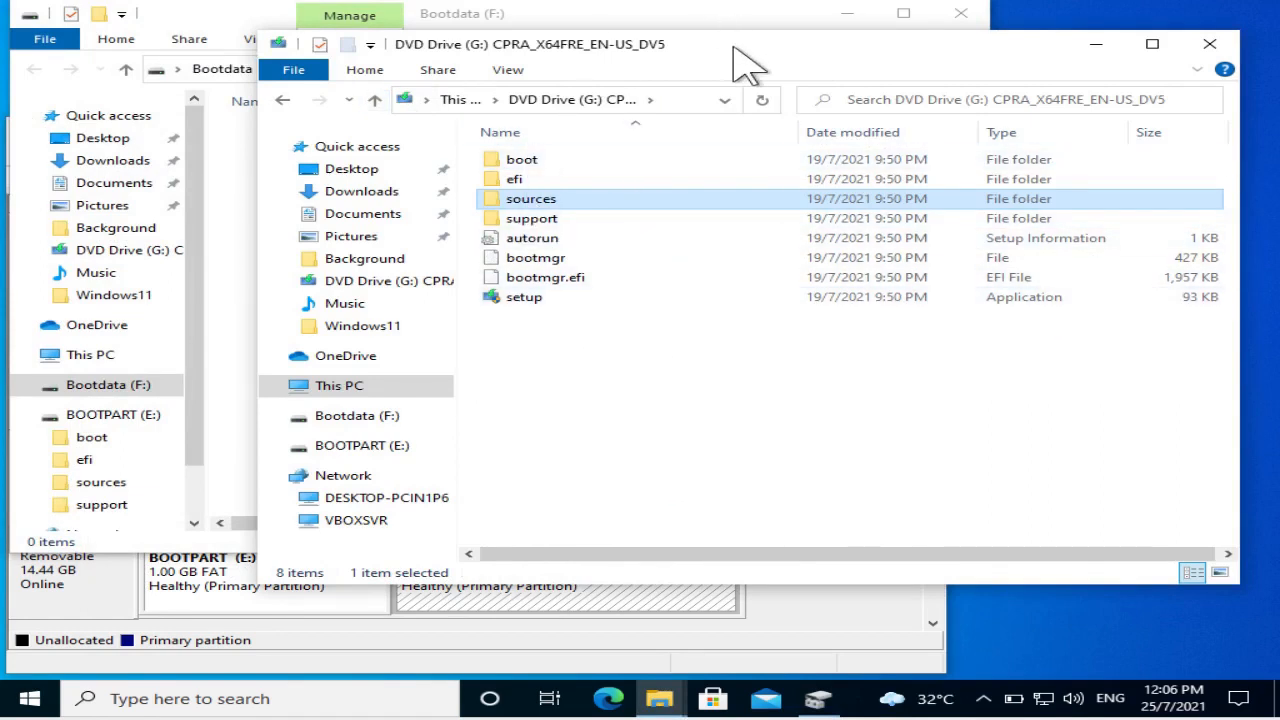
{"action": "left_click_drag", "start_coordinate": [737, 48], "coordinate": [849, 50]}
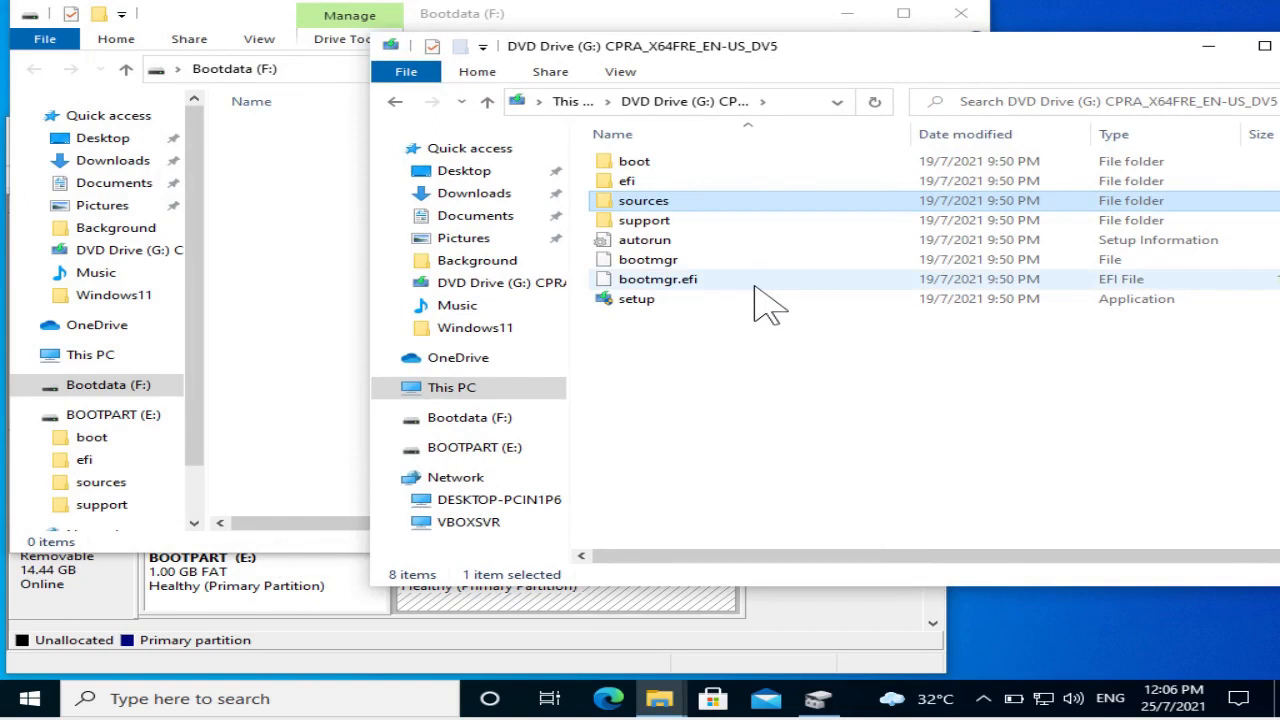
{"action": "key", "text": "ctrl+a"}
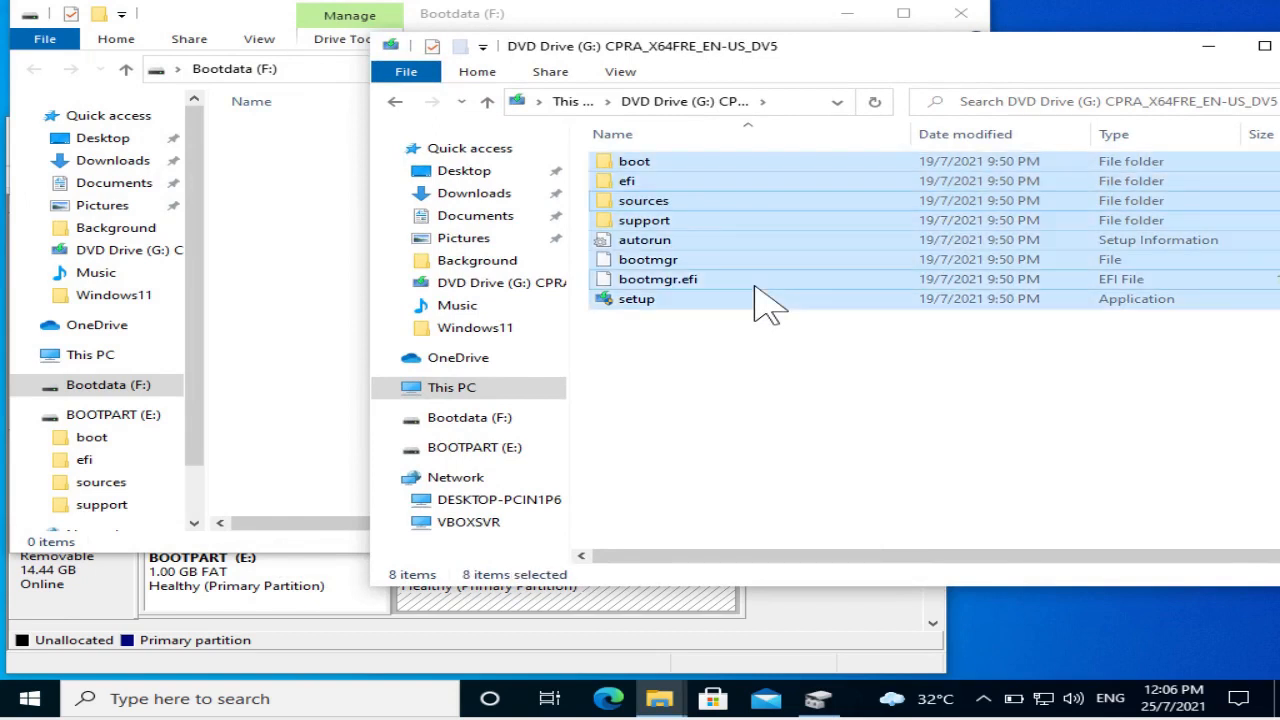
{"action": "right_click", "coordinate": [758, 292]}
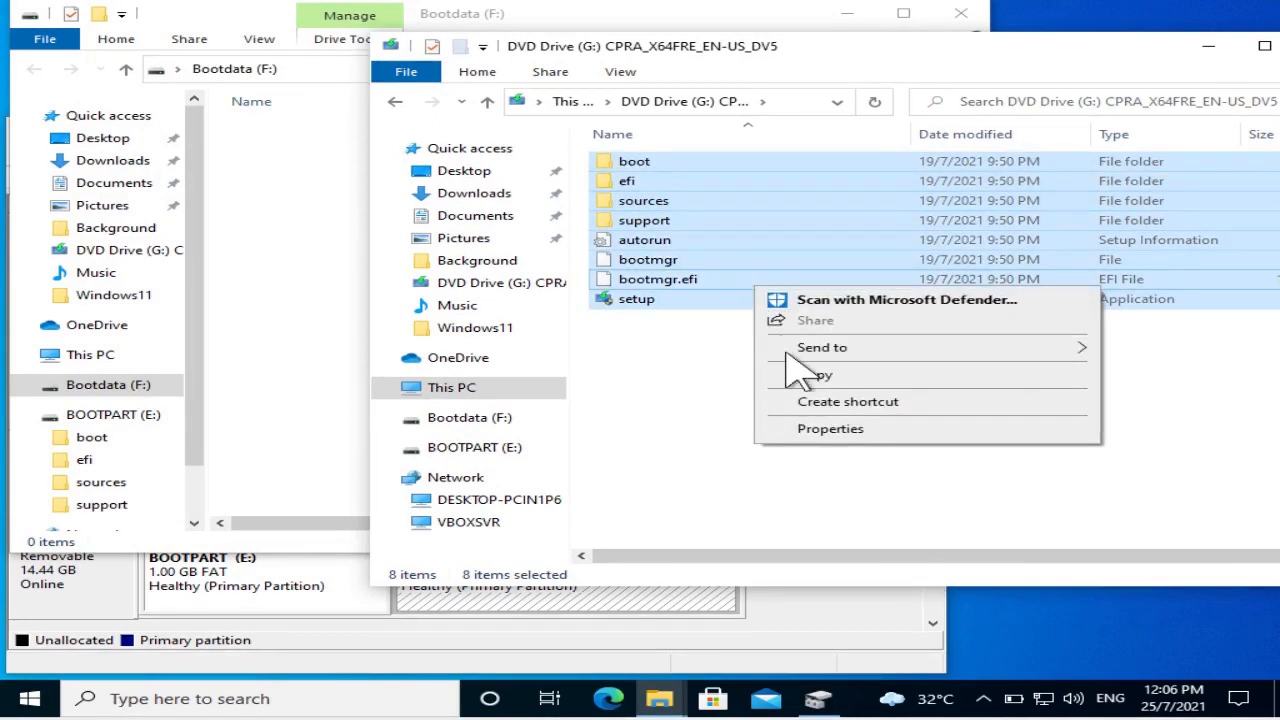
{"action": "left_click", "coordinate": [706, 370]}
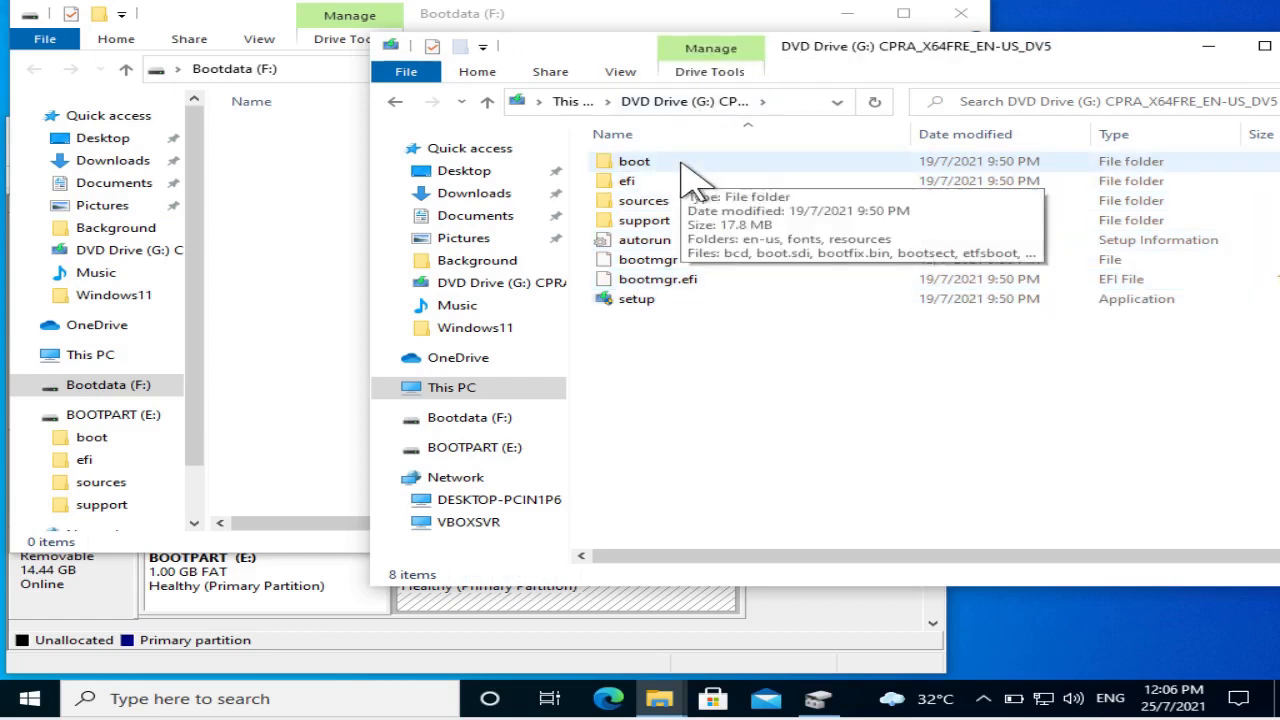
{"action": "left_click_drag", "start_coordinate": [695, 182], "coordinate": [700, 205]}
{"action": "left_click", "coordinate": [652, 302], "text": "shift"}
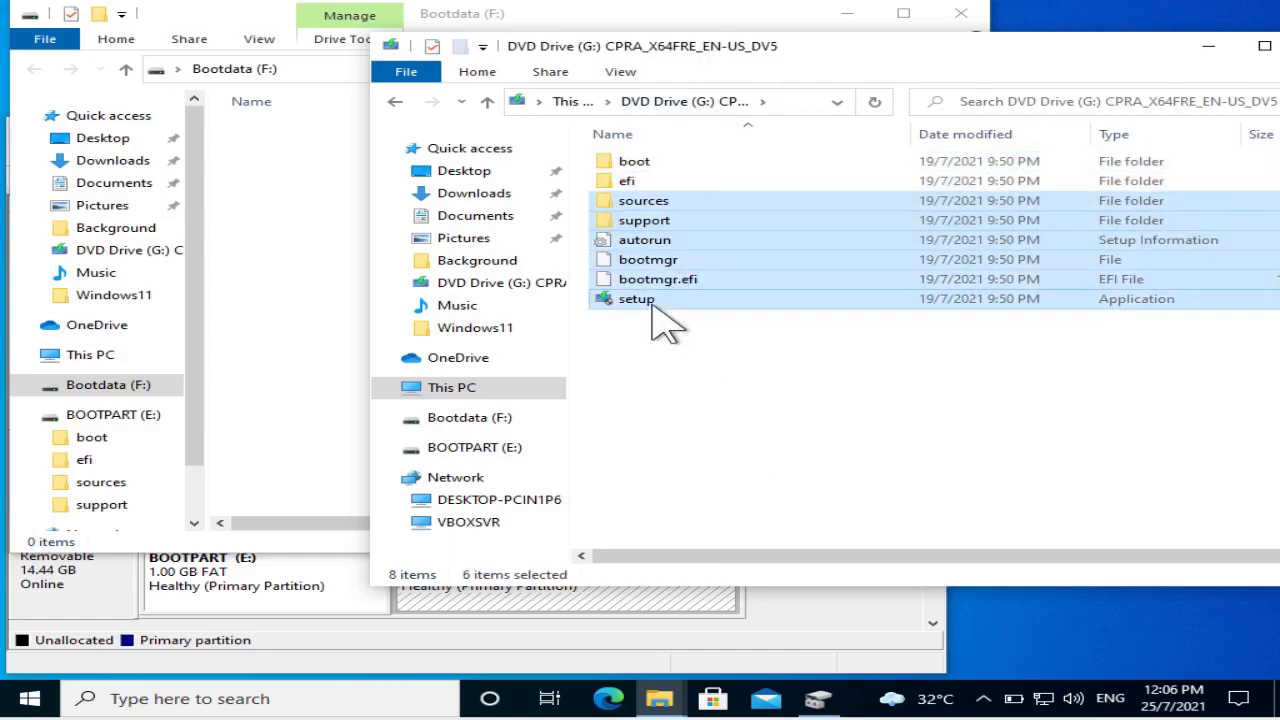
{"action": "left_click_drag", "start_coordinate": [663, 160], "coordinate": [680, 206]}
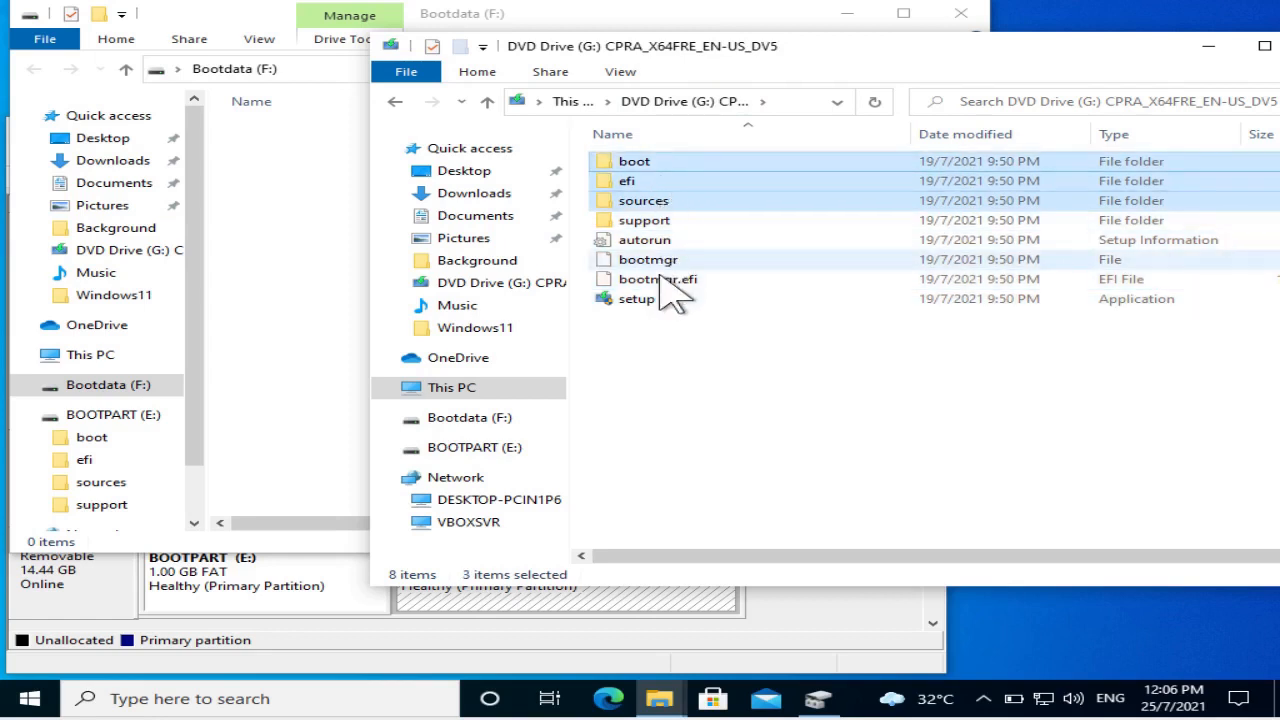
{"action": "left_click", "coordinate": [645, 303], "text": "shift"}
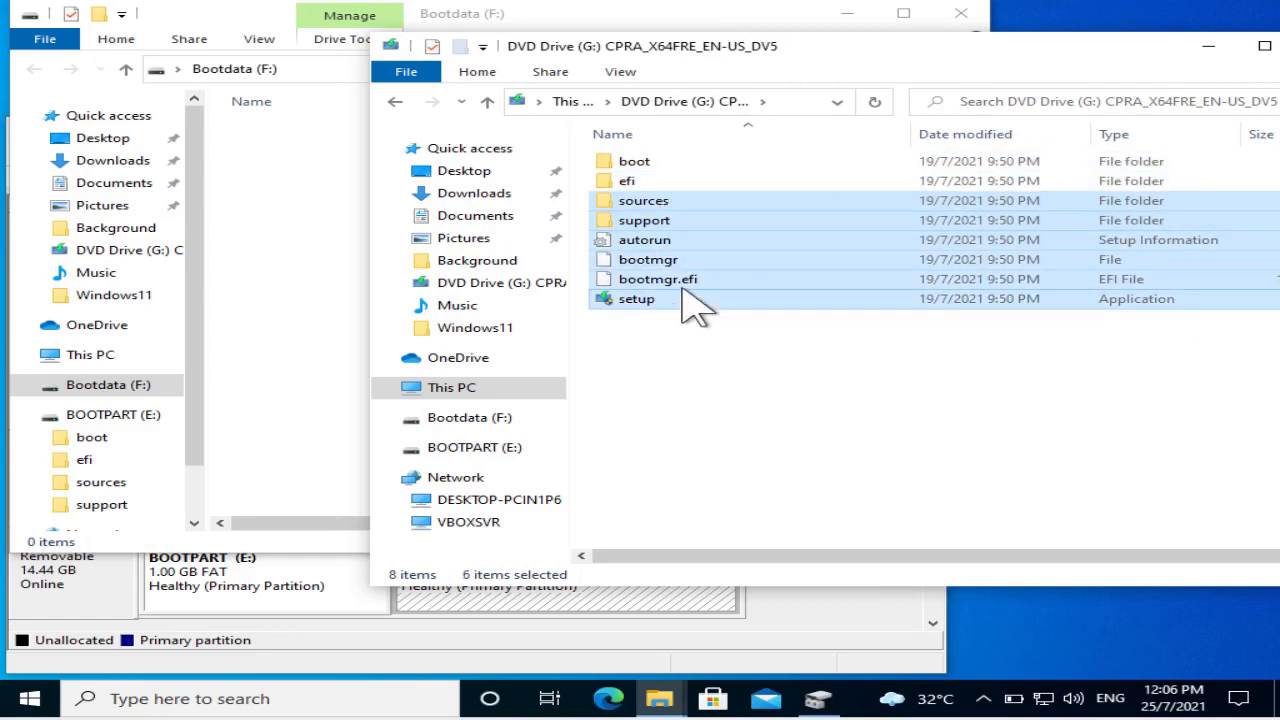
{"action": "left_click", "coordinate": [655, 168], "text": "ctrl"}
{"action": "left_click", "coordinate": [660, 182], "text": "ctrl"}
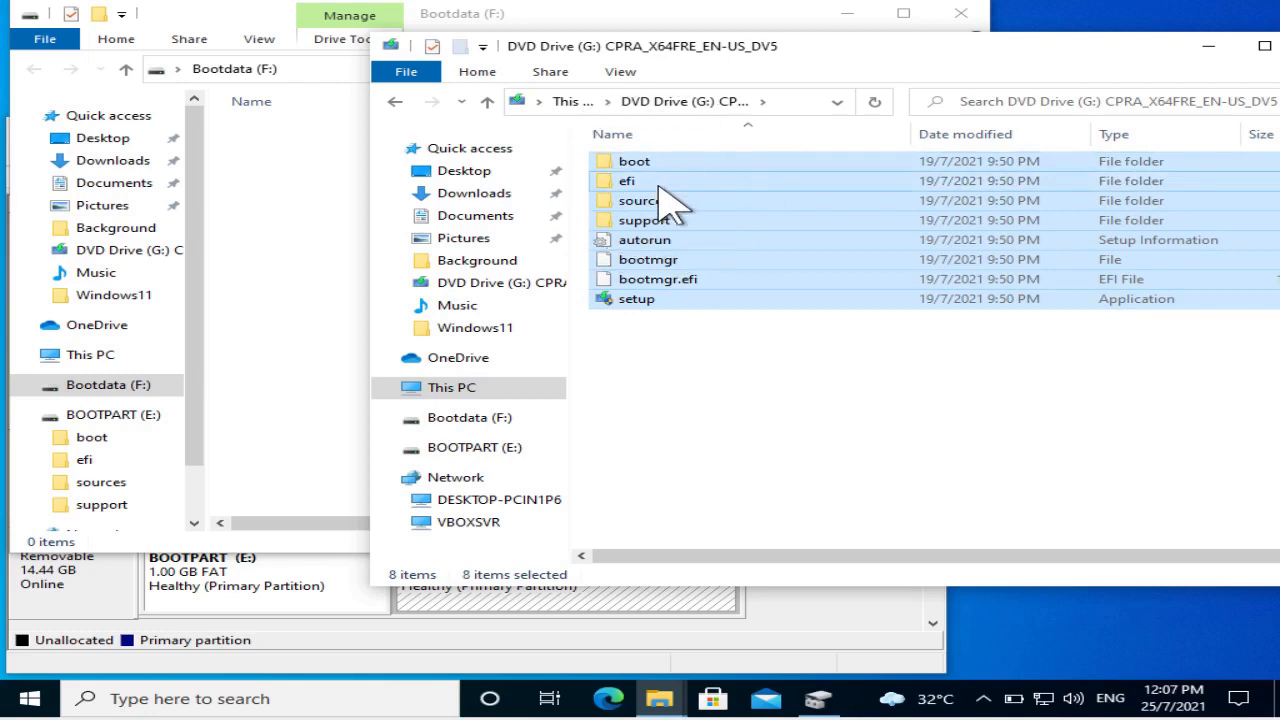
- Copy all files and folders, including sources, from the mounted DVD's root to Bootdata (F:)
{"action": "left_click", "coordinate": [722, 376]}
{"action": "key", "text": "ctrl+a"}
{"action": "left_click", "coordinate": [287, 303]}
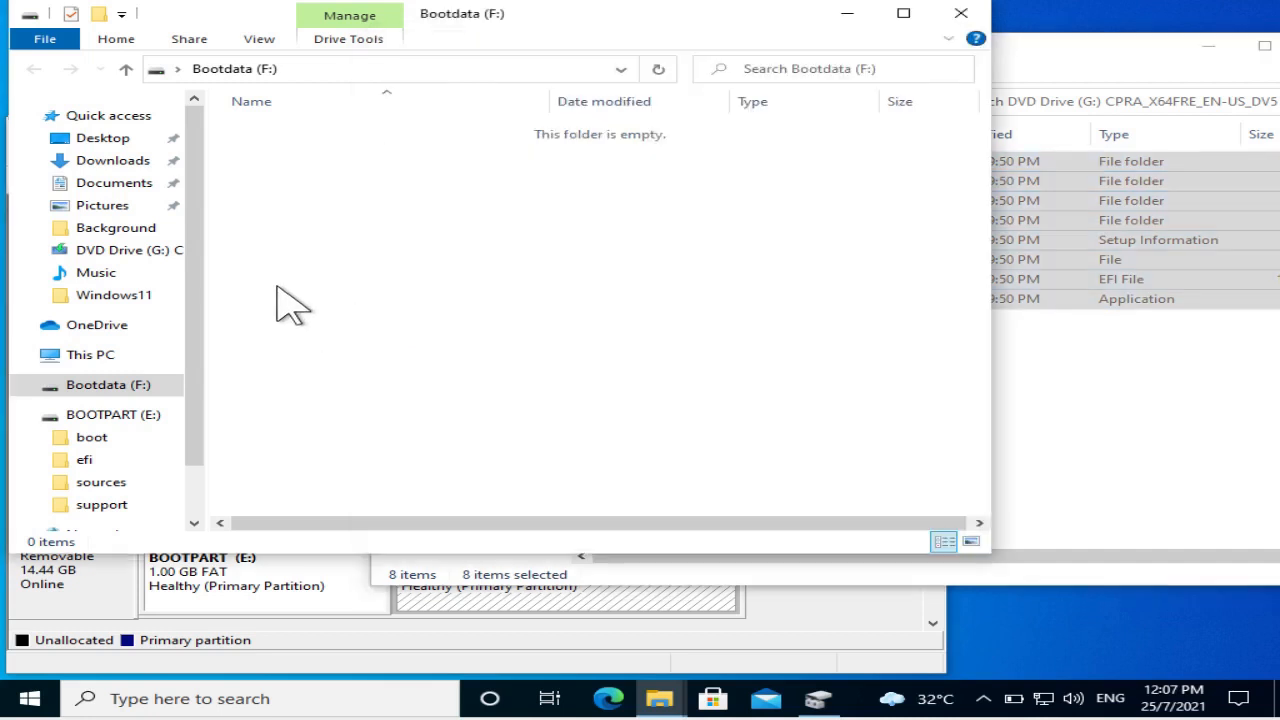
{"action": "right_click", "coordinate": [372, 246]}
{"action": "left_click", "coordinate": [434, 375]}
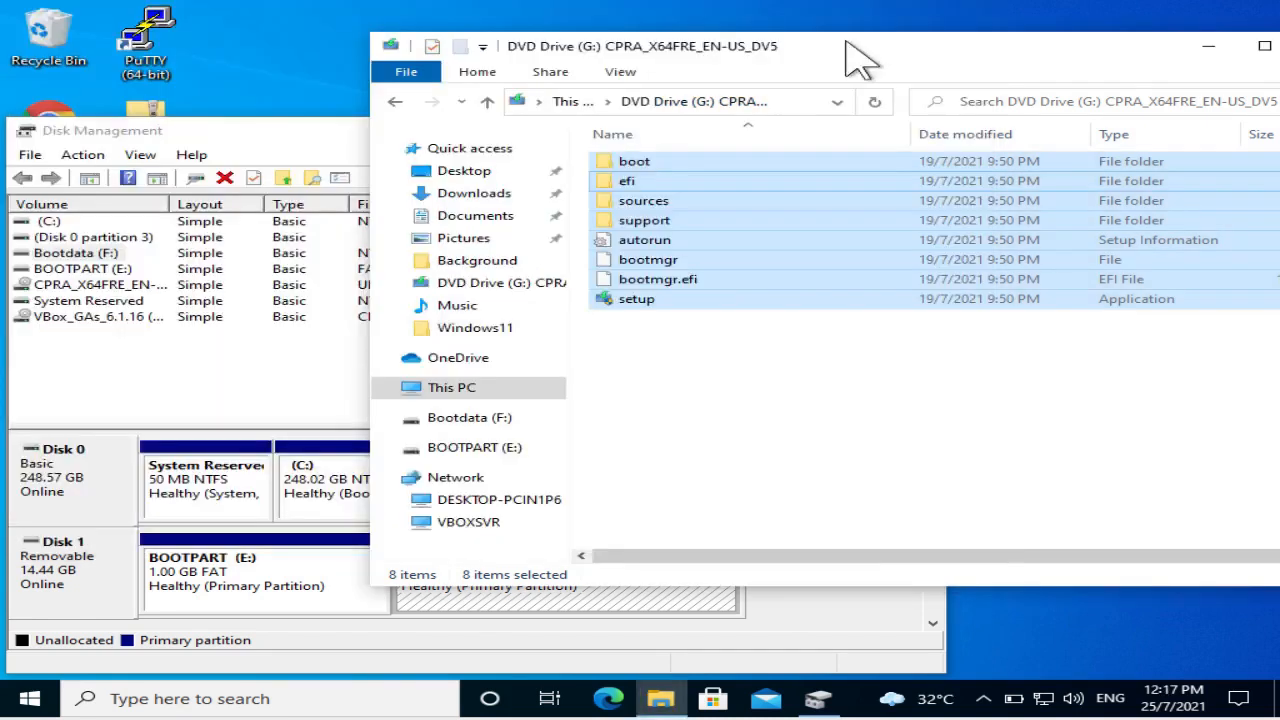
- Close the mounted DVD's window and Disk Management
{"action": "left_click_drag", "start_coordinate": [909, 50], "coordinate": [757, 55]}
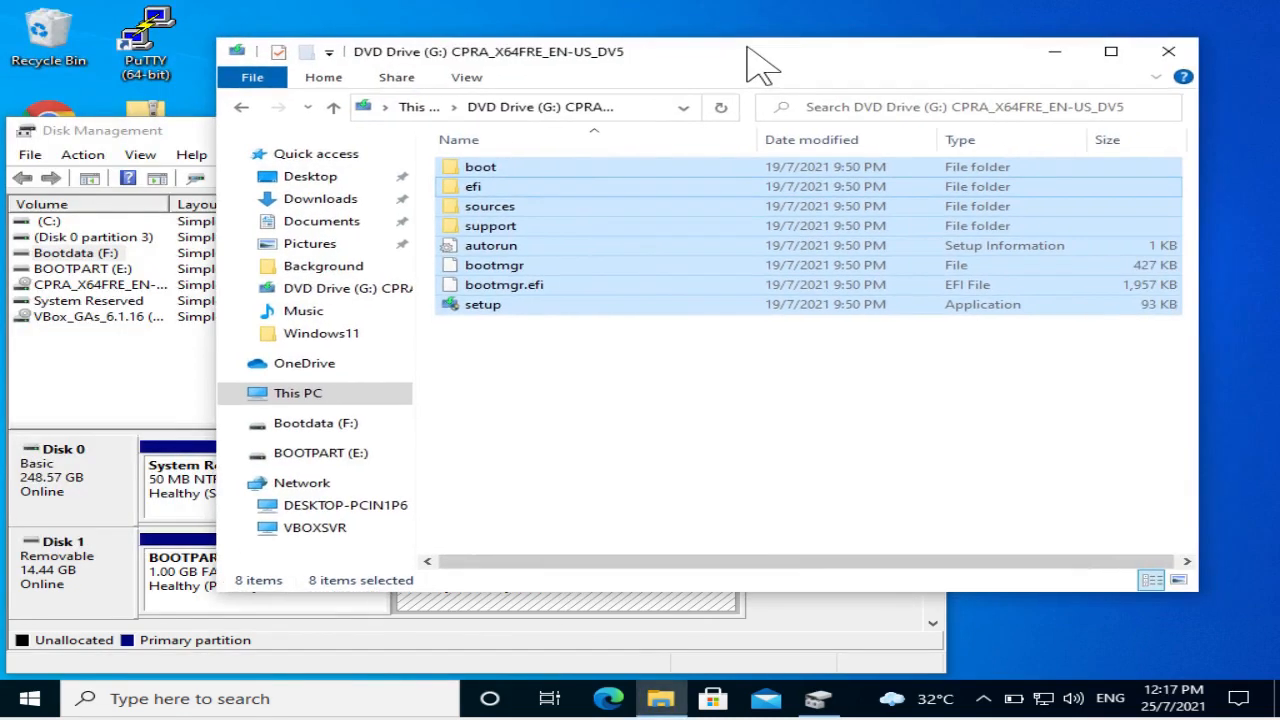
{"action": "left_click", "coordinate": [1166, 52]}
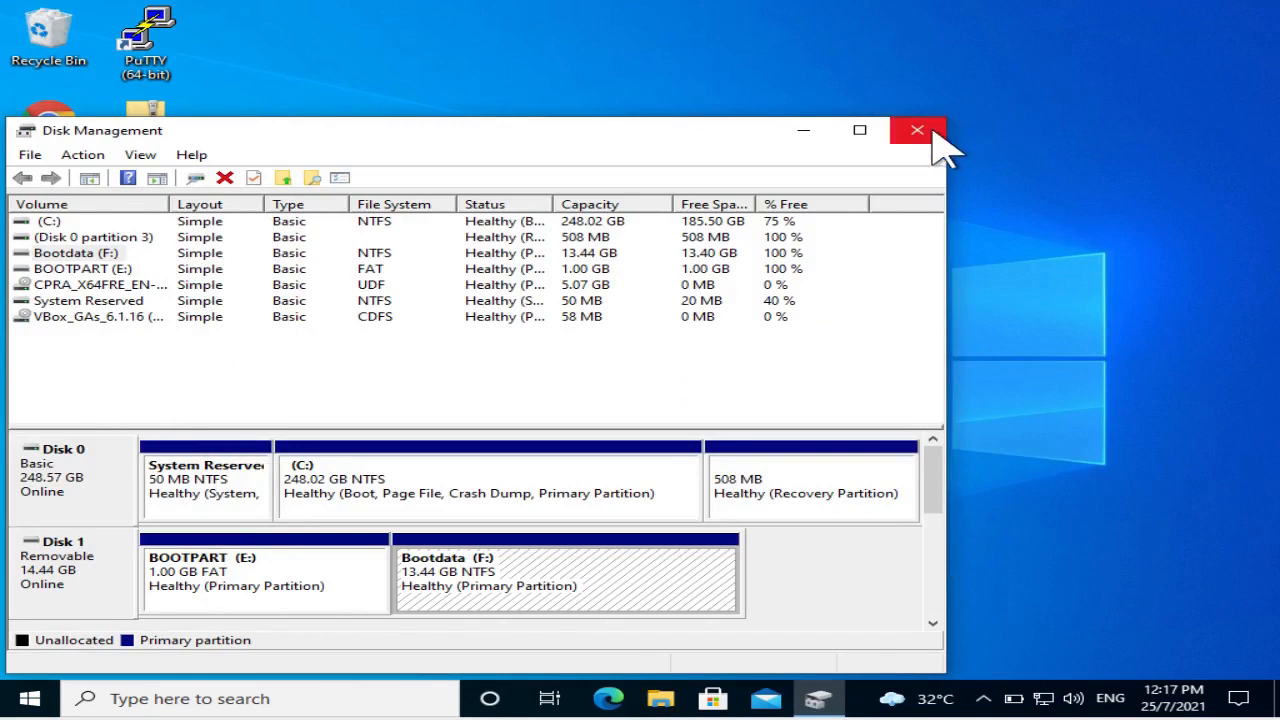
{"action": "left_click", "coordinate": [935, 132]}
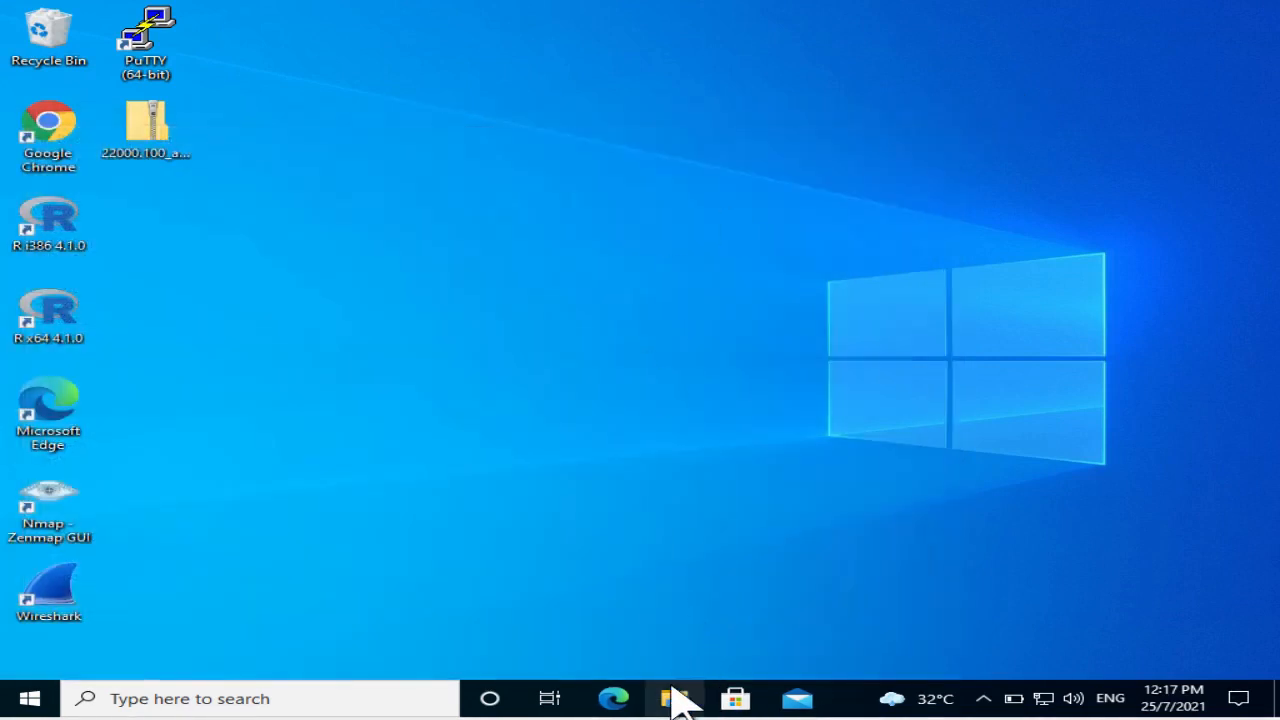
- Open File Explorer and check the contents and disk space properties of BOOTPART (E:), as well as the files on Bootdata (F:)
{"action": "left_click", "coordinate": [675, 700]}
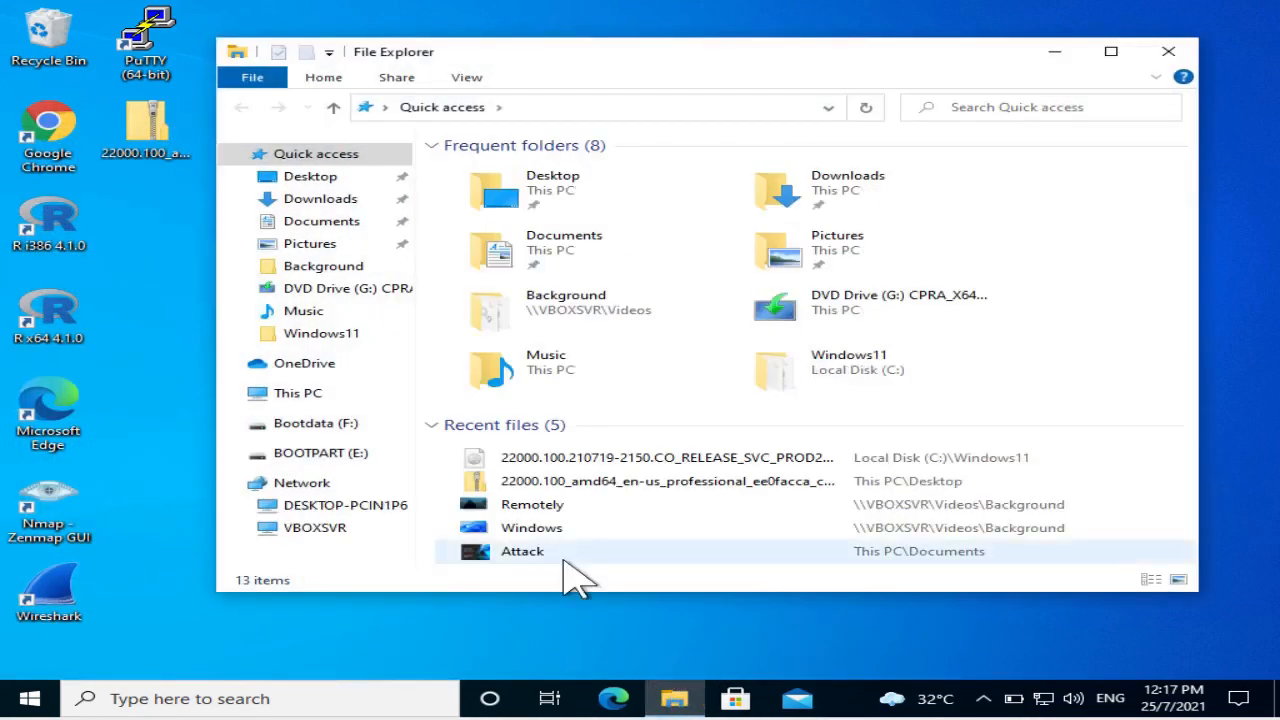
{"action": "left_click", "coordinate": [335, 455]}
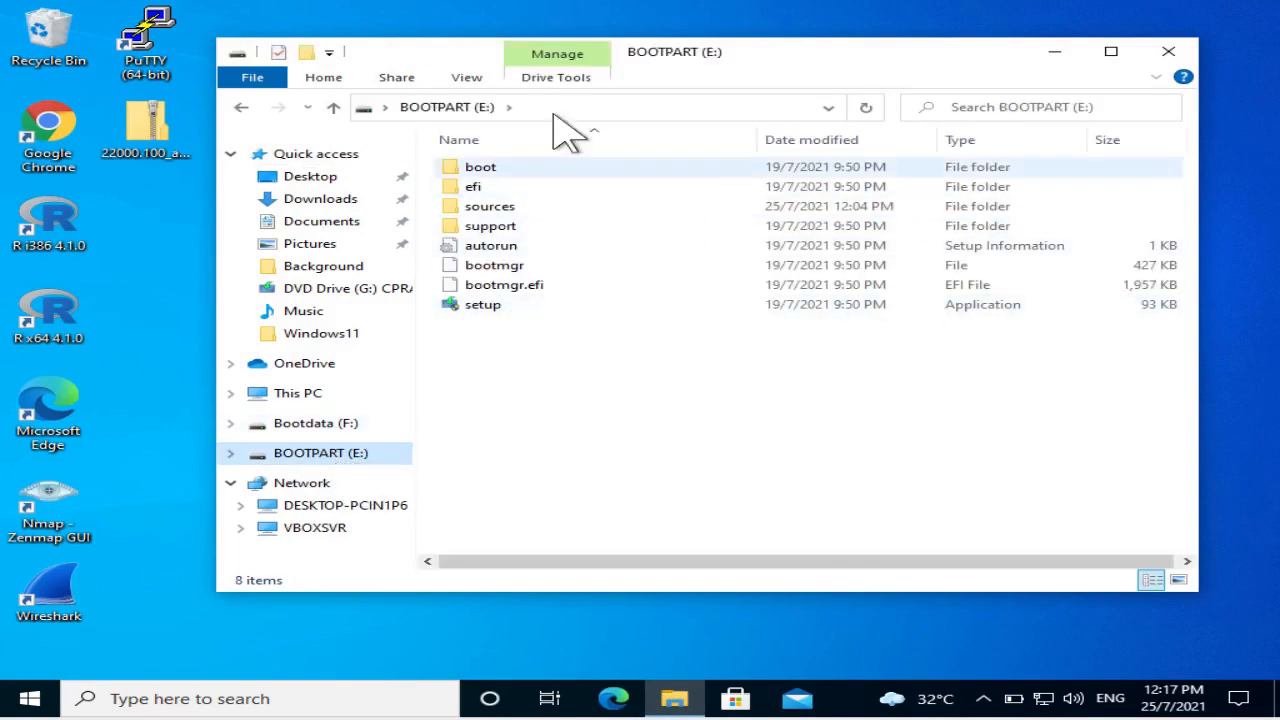
{"action": "right_click", "coordinate": [357, 462]}
{"action": "left_click", "coordinate": [428, 437]}
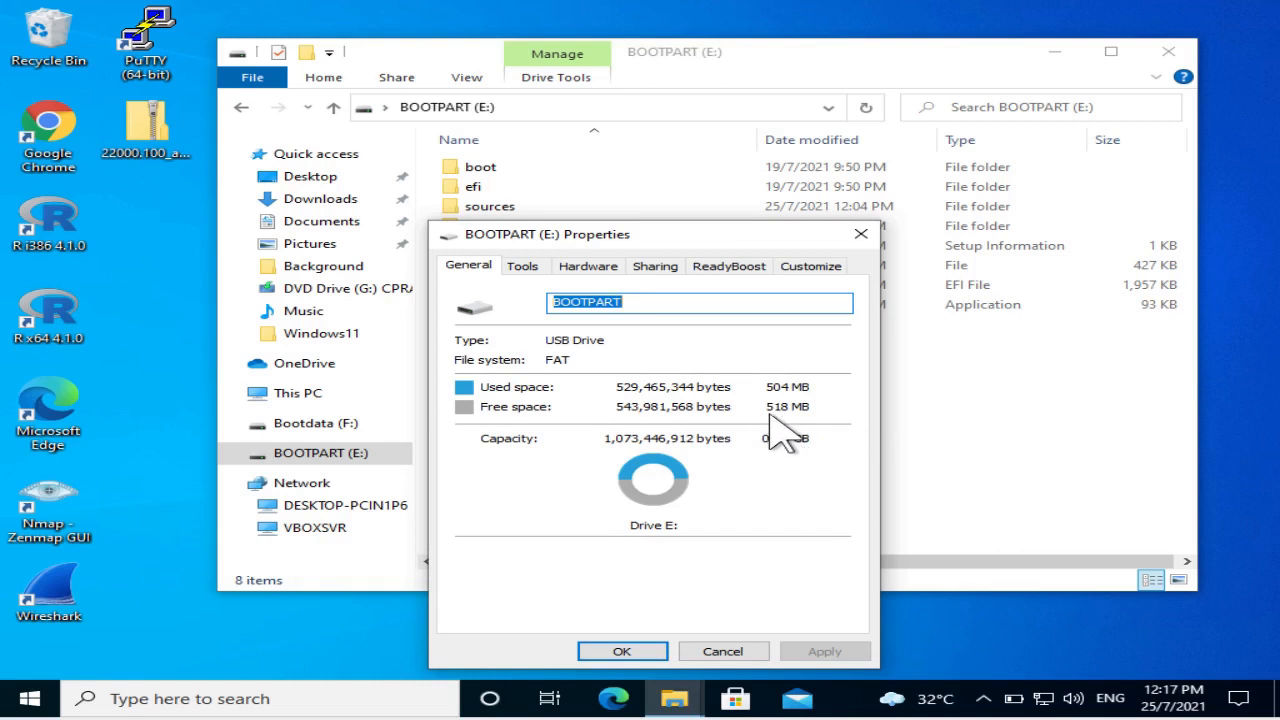
{"action": "left_click", "coordinate": [730, 652]}
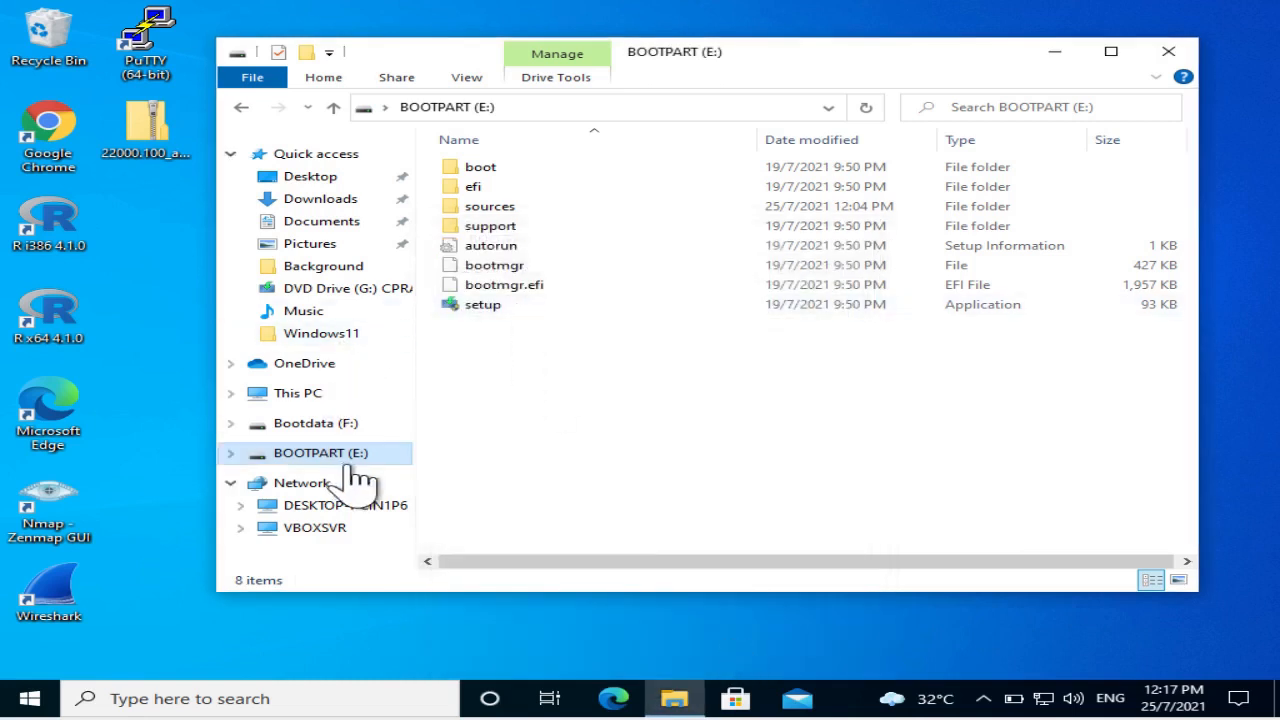
{"action": "left_click", "coordinate": [355, 433]}
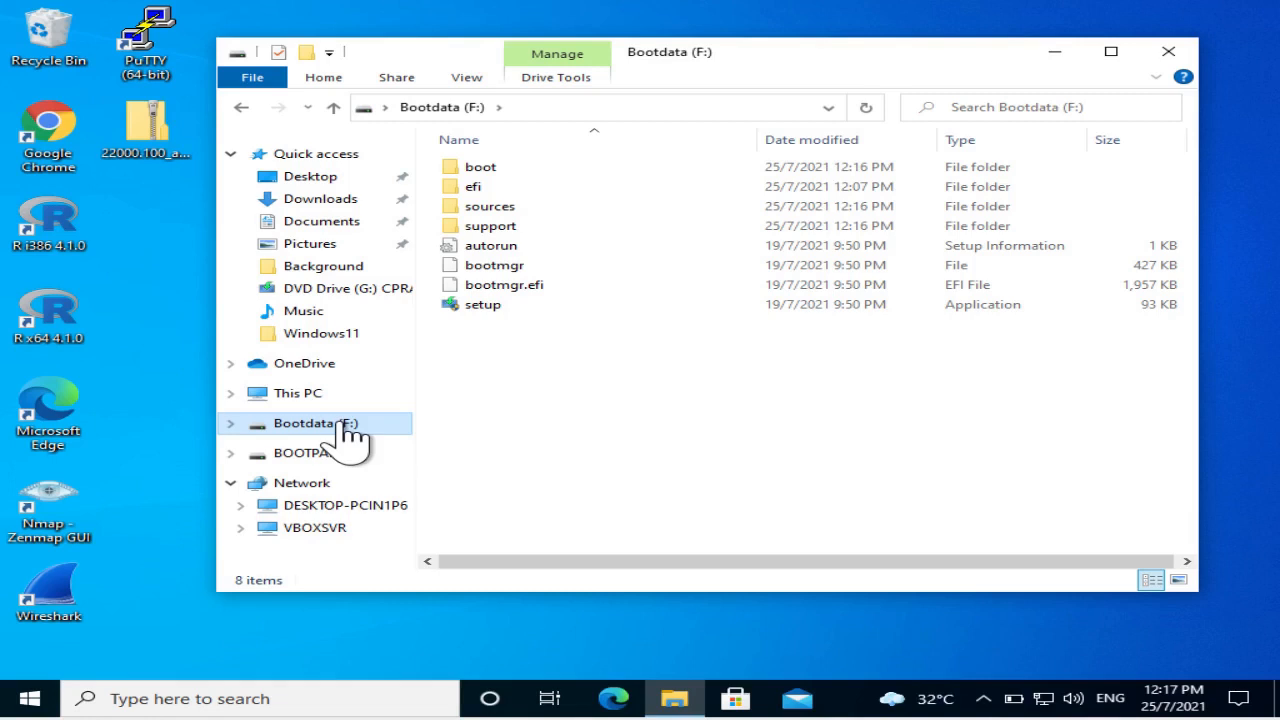
- Check the disk space properties of Bootdata (F:), and close File Explorer
{"action": "right_click", "coordinate": [345, 433]}
{"action": "left_click", "coordinate": [354, 408]}
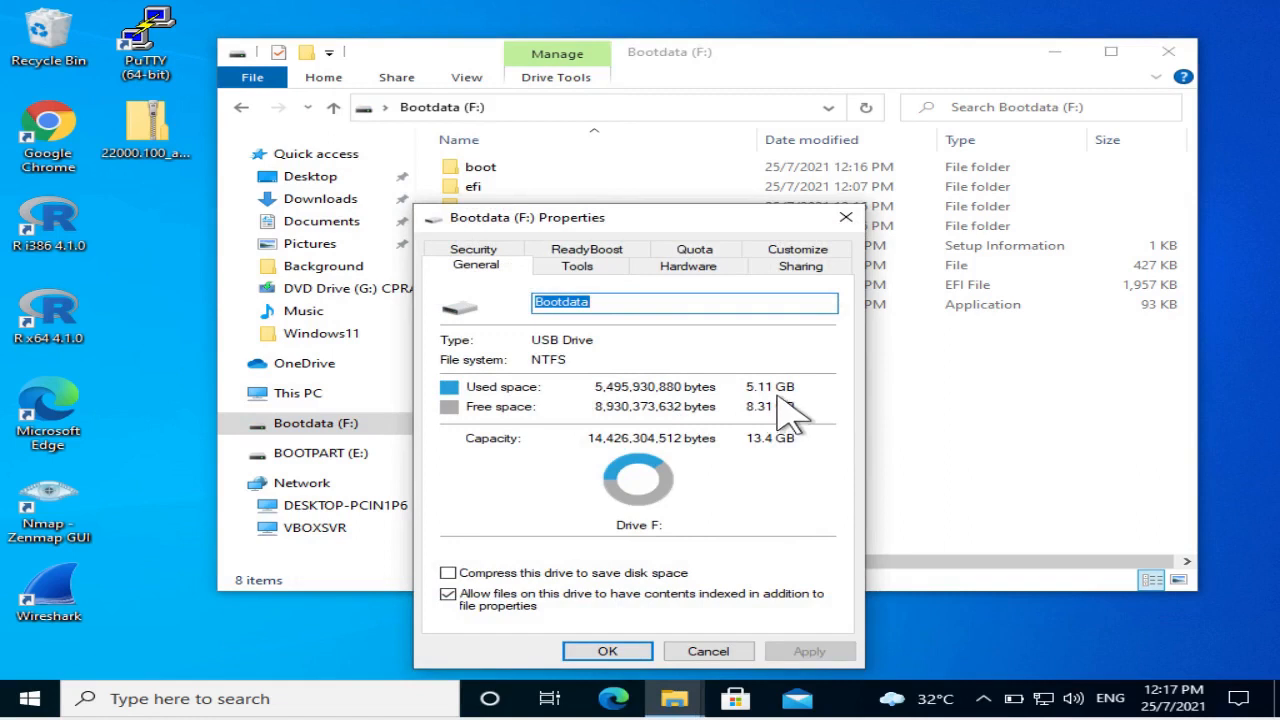
{"action": "left_click", "coordinate": [725, 655]}
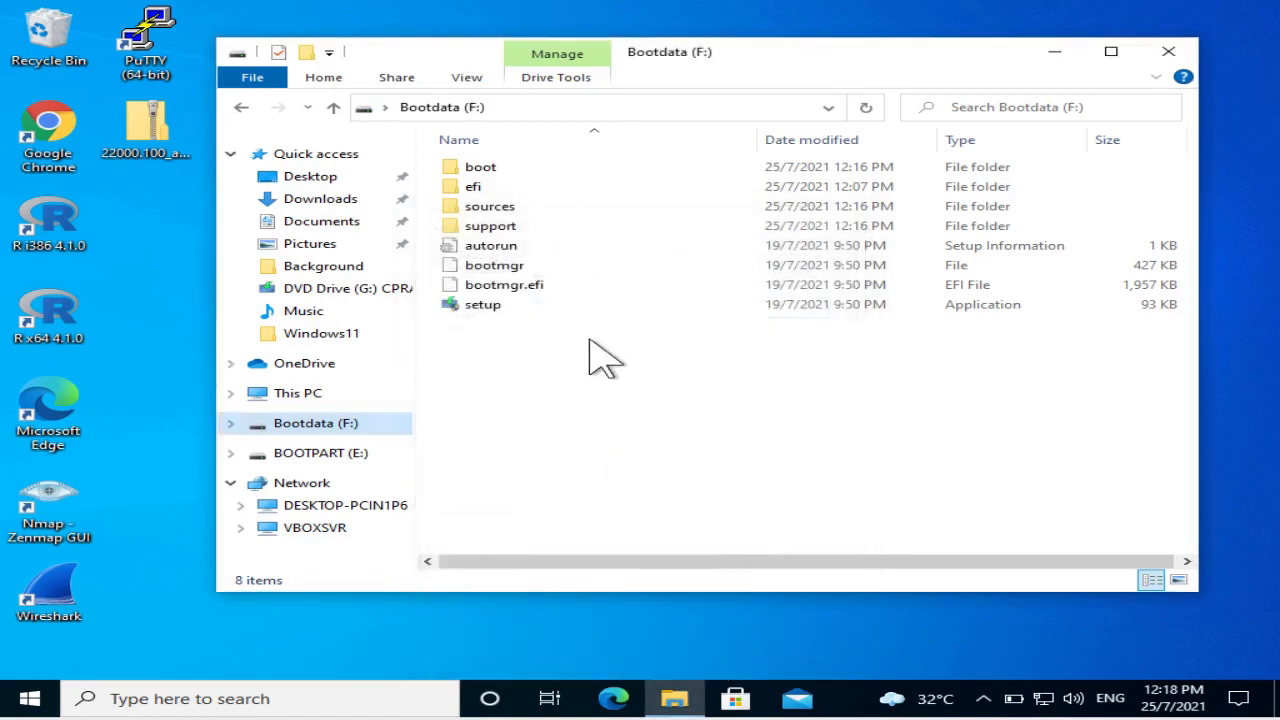
{"action": "left_click", "coordinate": [1172, 58]}
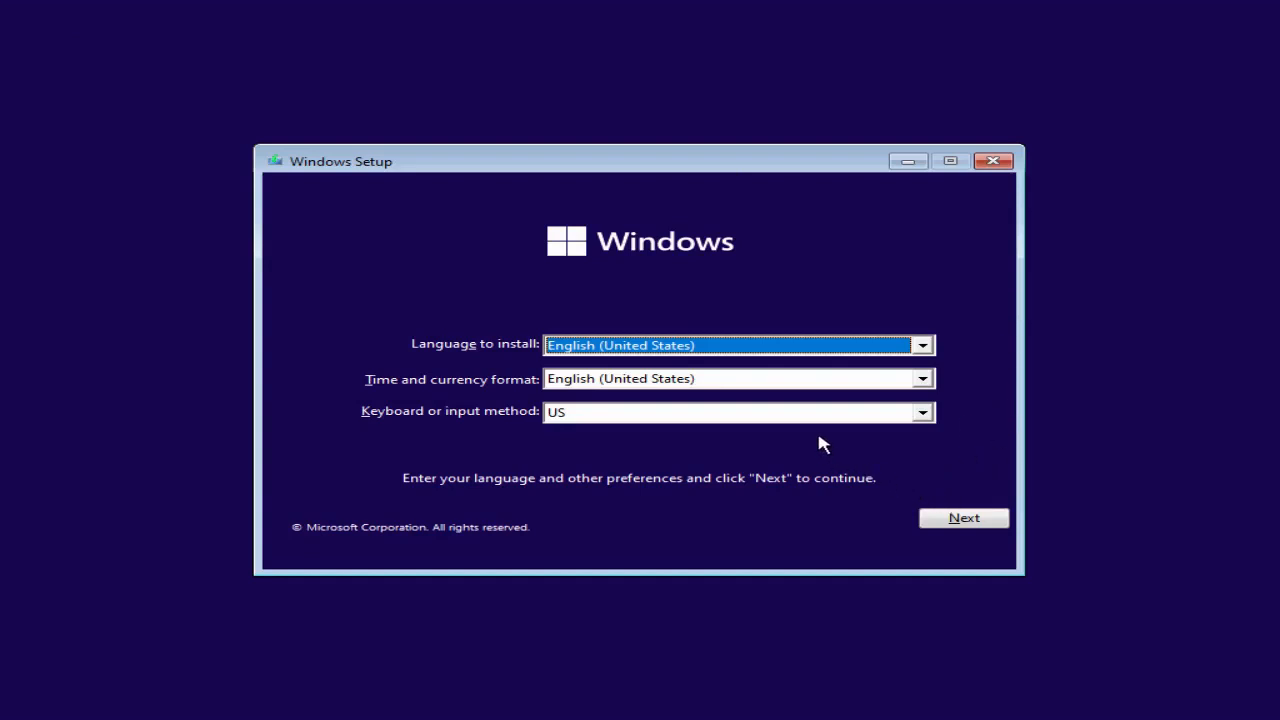
- Keep English (United States) and the US keyboard in Windows Setup, and start the installation without a product key
{"action": "left_click", "coordinate": [738, 347]}
{"action": "left_click", "coordinate": [738, 347]}
{"action": "left_click", "coordinate": [964, 519]}
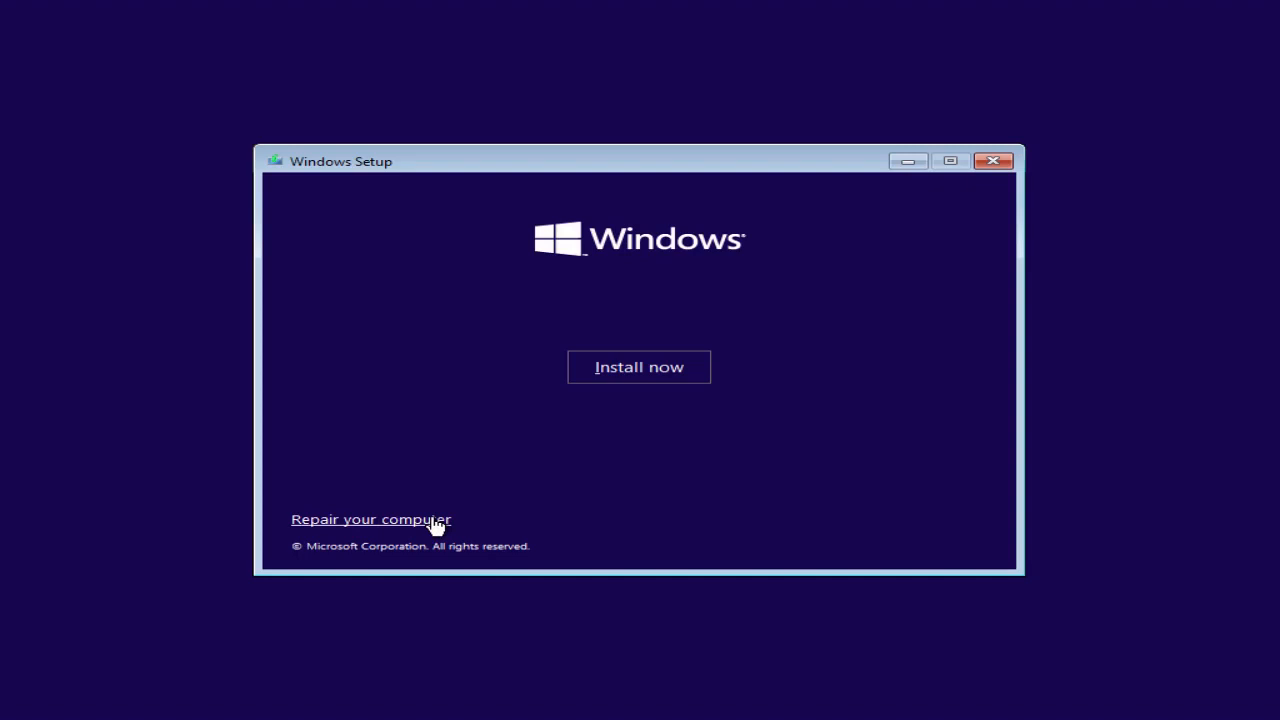
{"action": "left_click", "coordinate": [645, 370]}
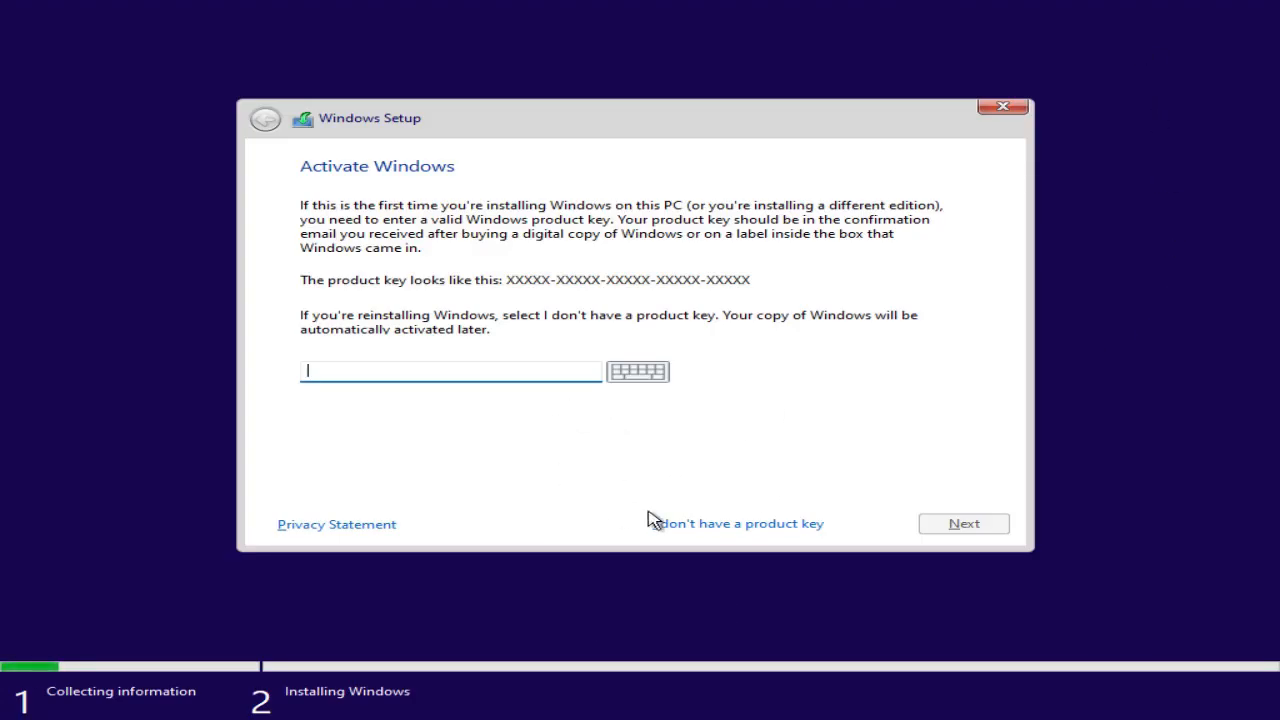
{"action": "left_click", "coordinate": [758, 525]}
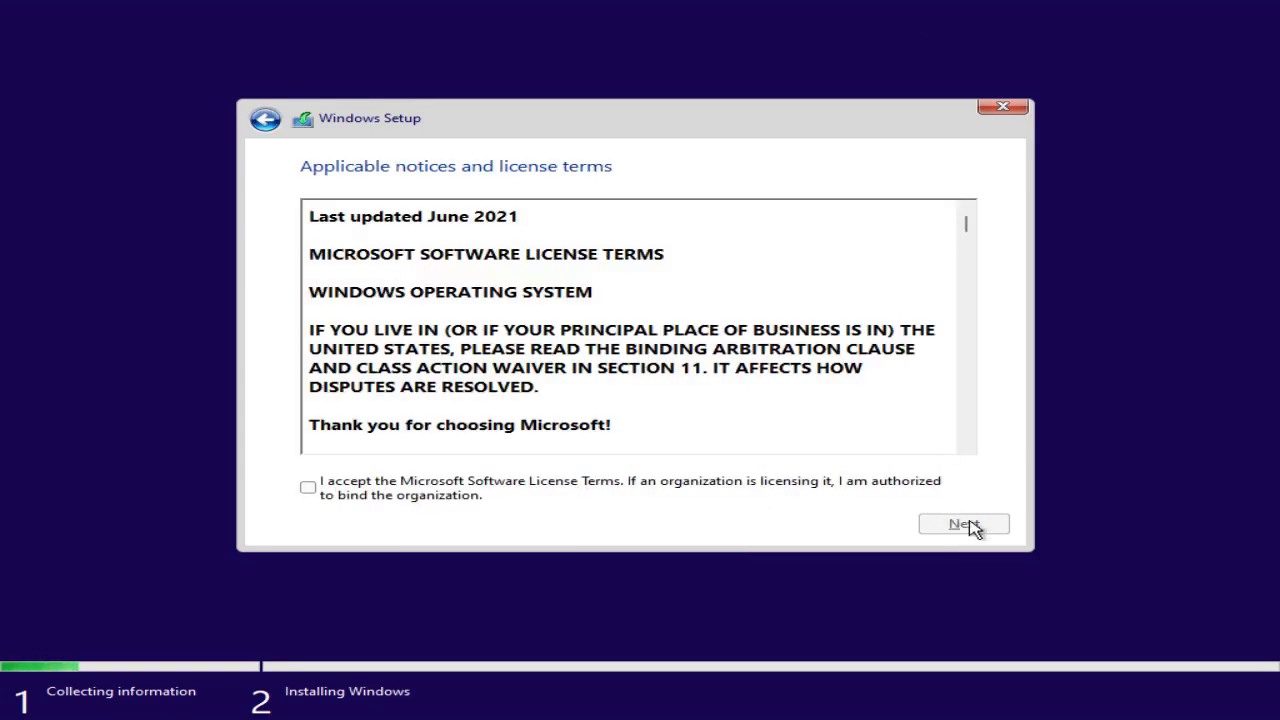
- Accept the Microsoft Software License Terms and choose the Custom: Install Windows only (advanced) installation
{"action": "left_click", "coordinate": [308, 488]}
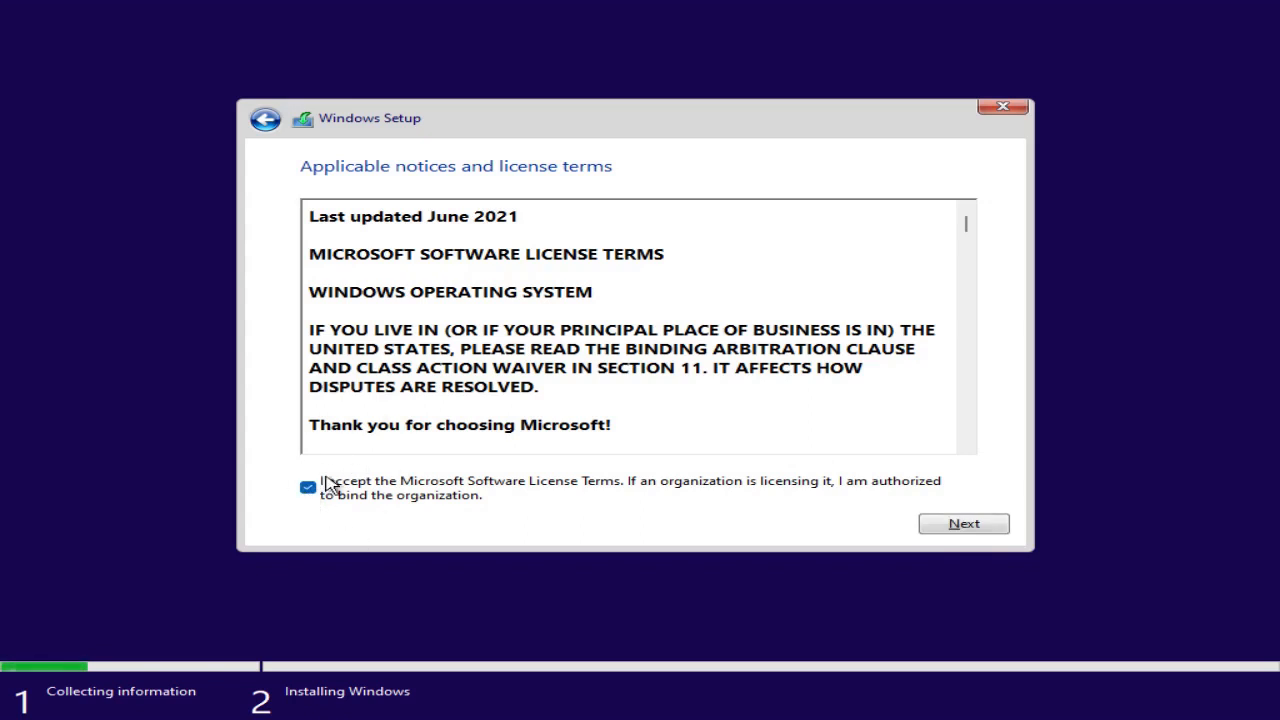
{"action": "left_click", "coordinate": [964, 524]}
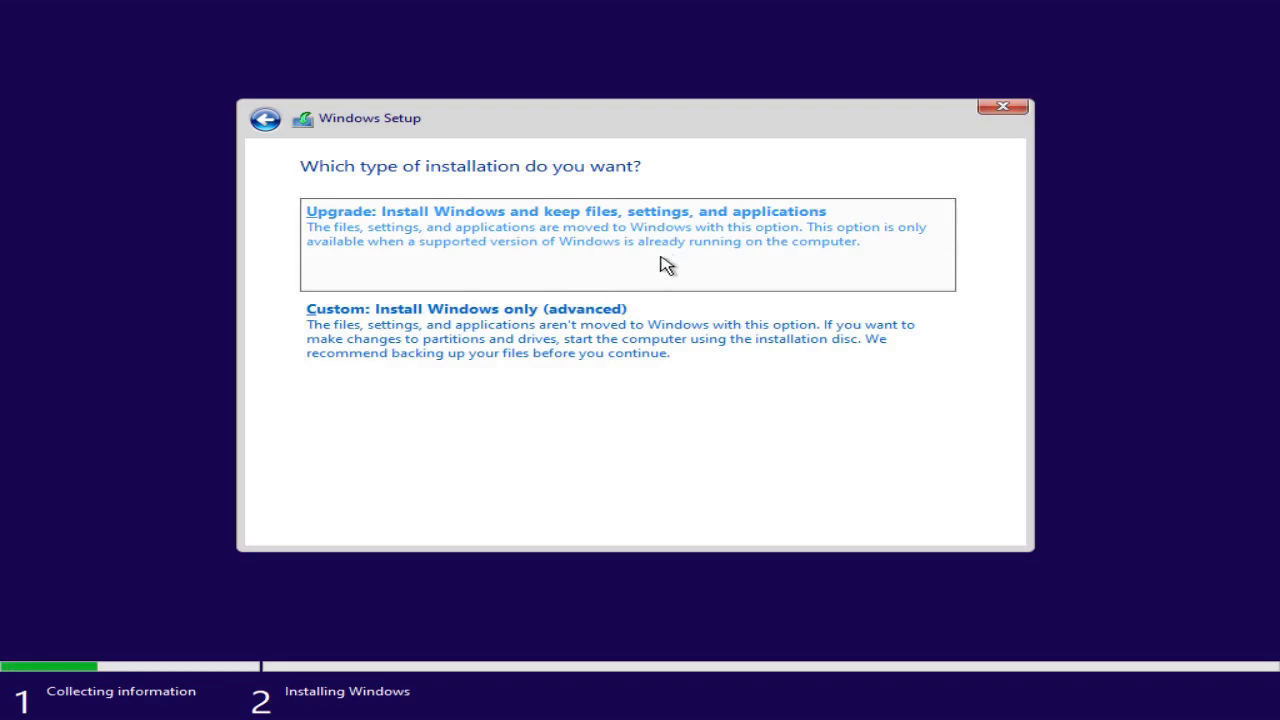
{"action": "left_click", "coordinate": [580, 351]}
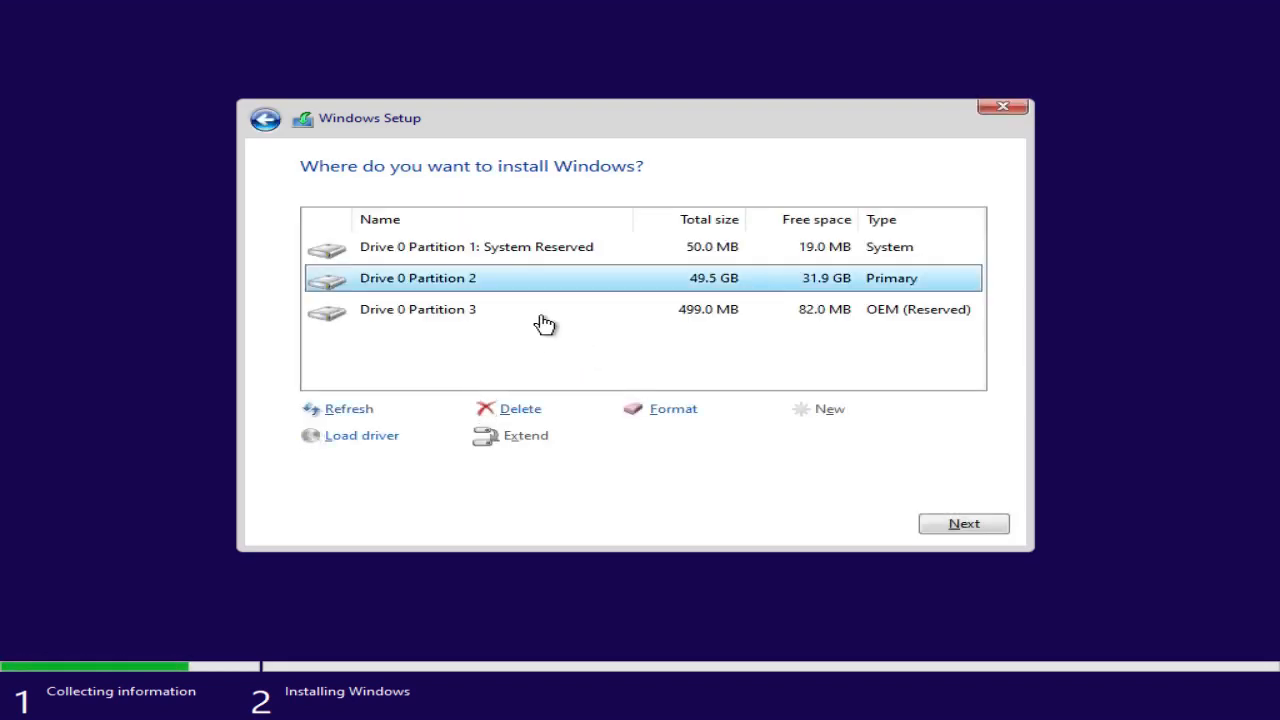
- Format partitions 3, 2 and 1 of Drive 0, accepting the loss of their data
{"action": "left_click", "coordinate": [468, 318]}
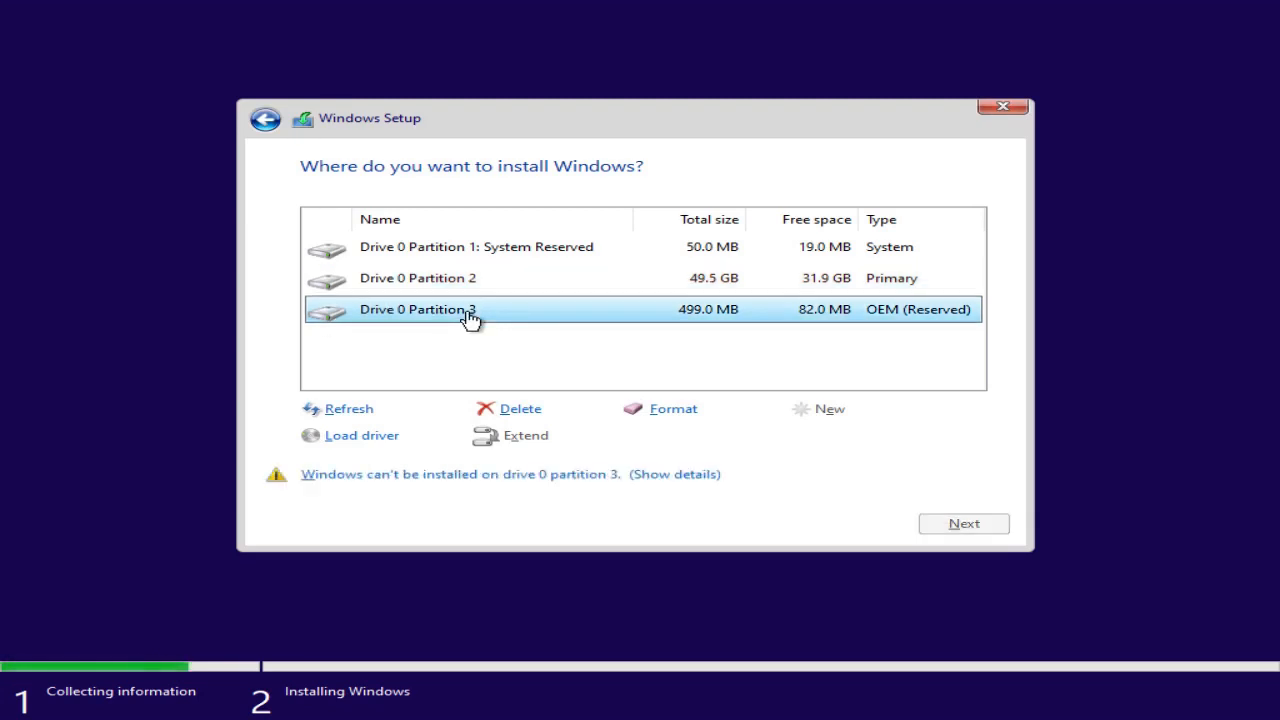
{"action": "left_click", "coordinate": [685, 414]}
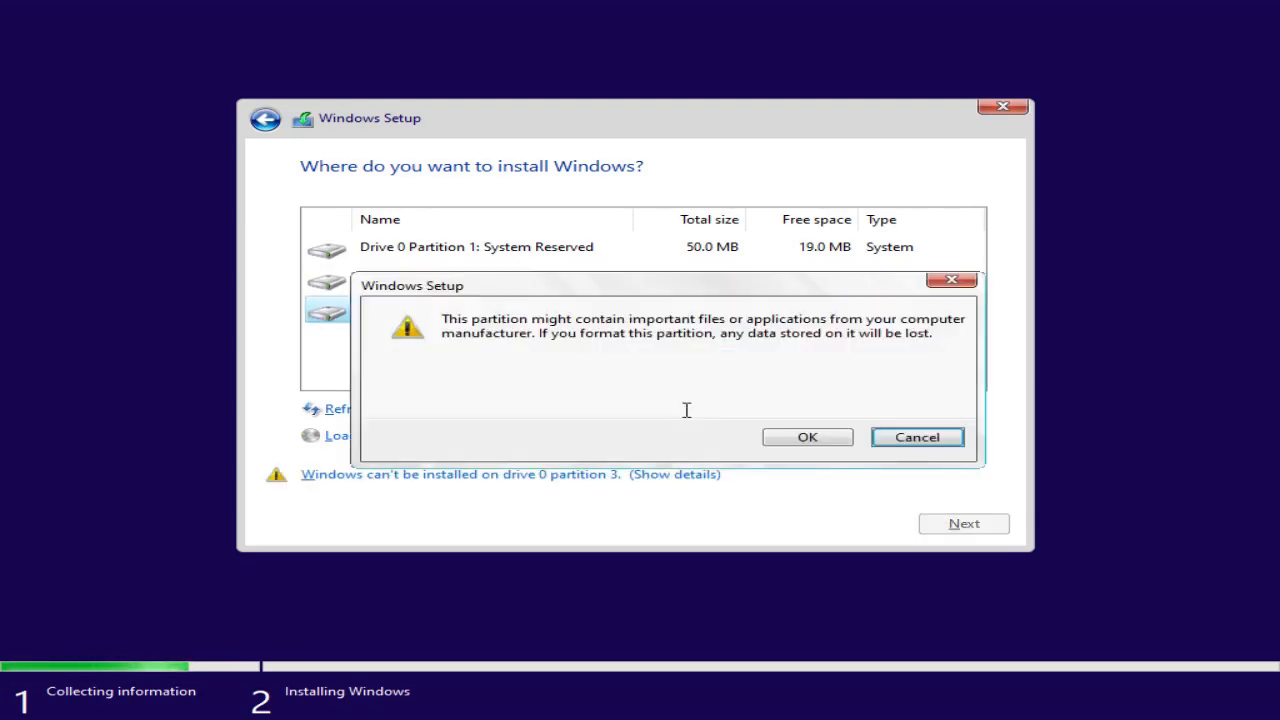
{"action": "left_click", "coordinate": [833, 443]}
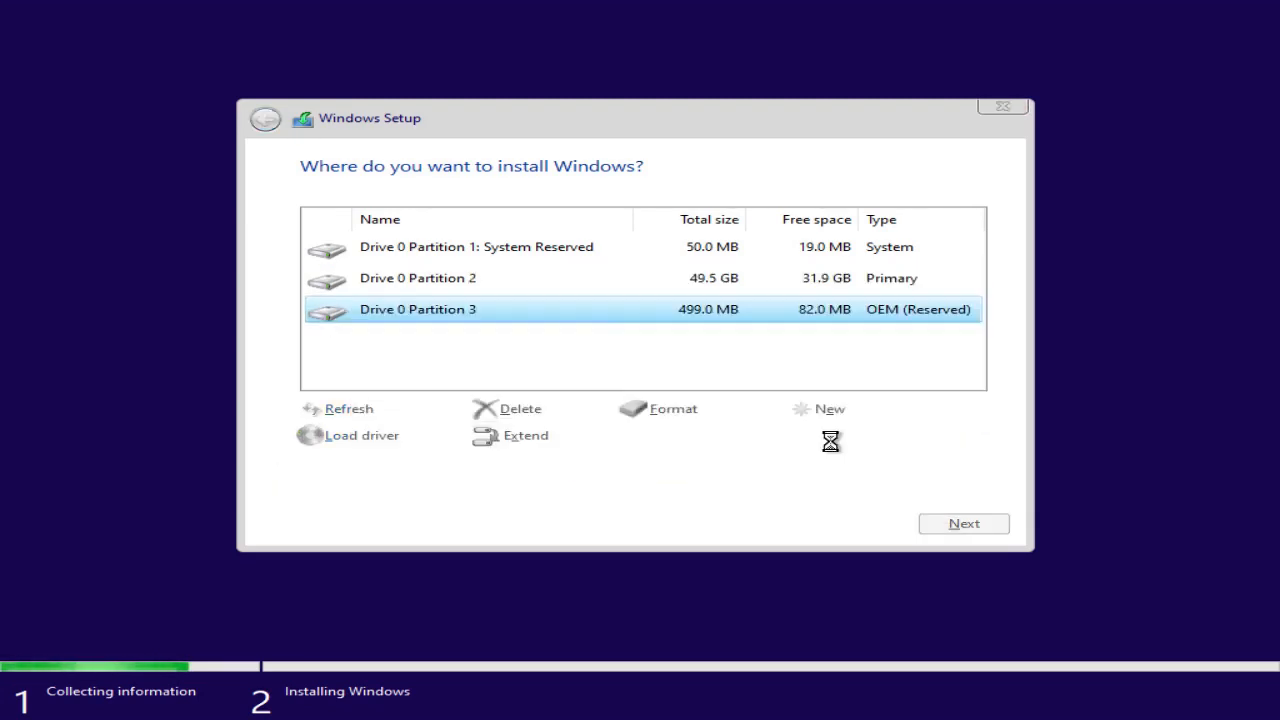
{"action": "left_click", "coordinate": [451, 291]}
{"action": "left_click", "coordinate": [673, 410]}
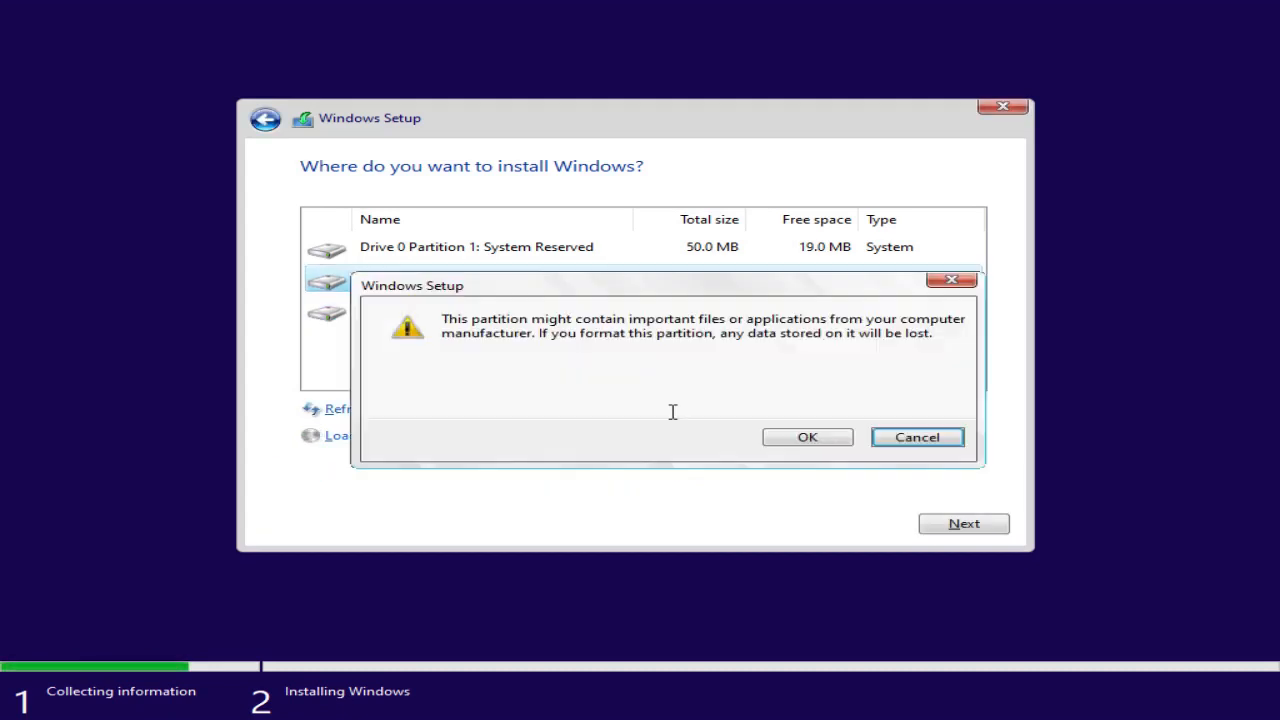
{"action": "left_click", "coordinate": [810, 437]}
{"action": "left_click", "coordinate": [498, 256]}
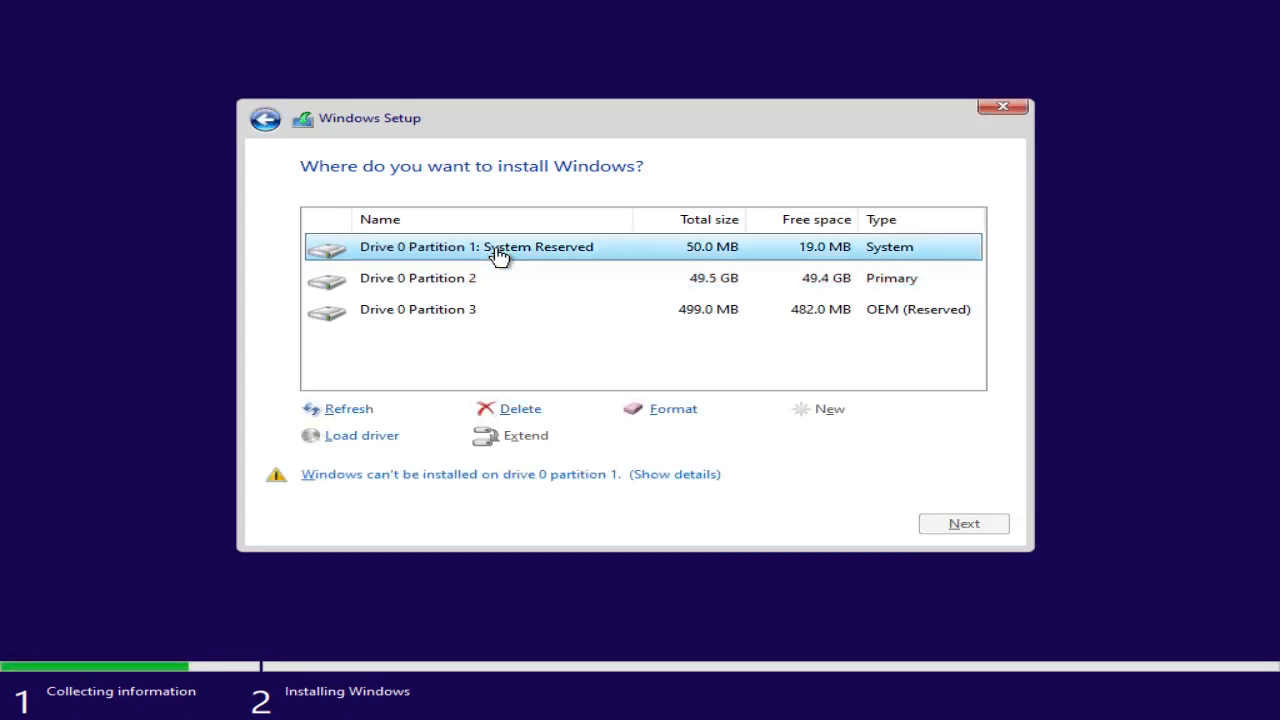
{"action": "left_click", "coordinate": [681, 414]}
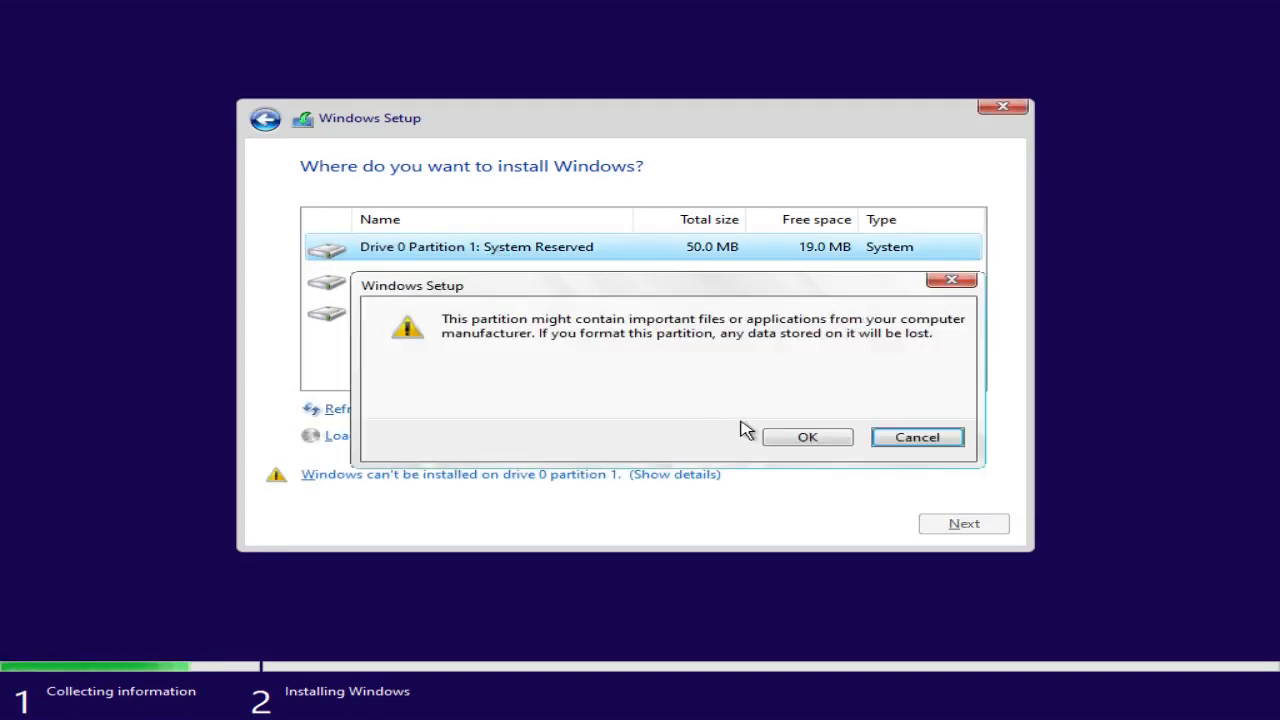
{"action": "left_click", "coordinate": [806, 440]}
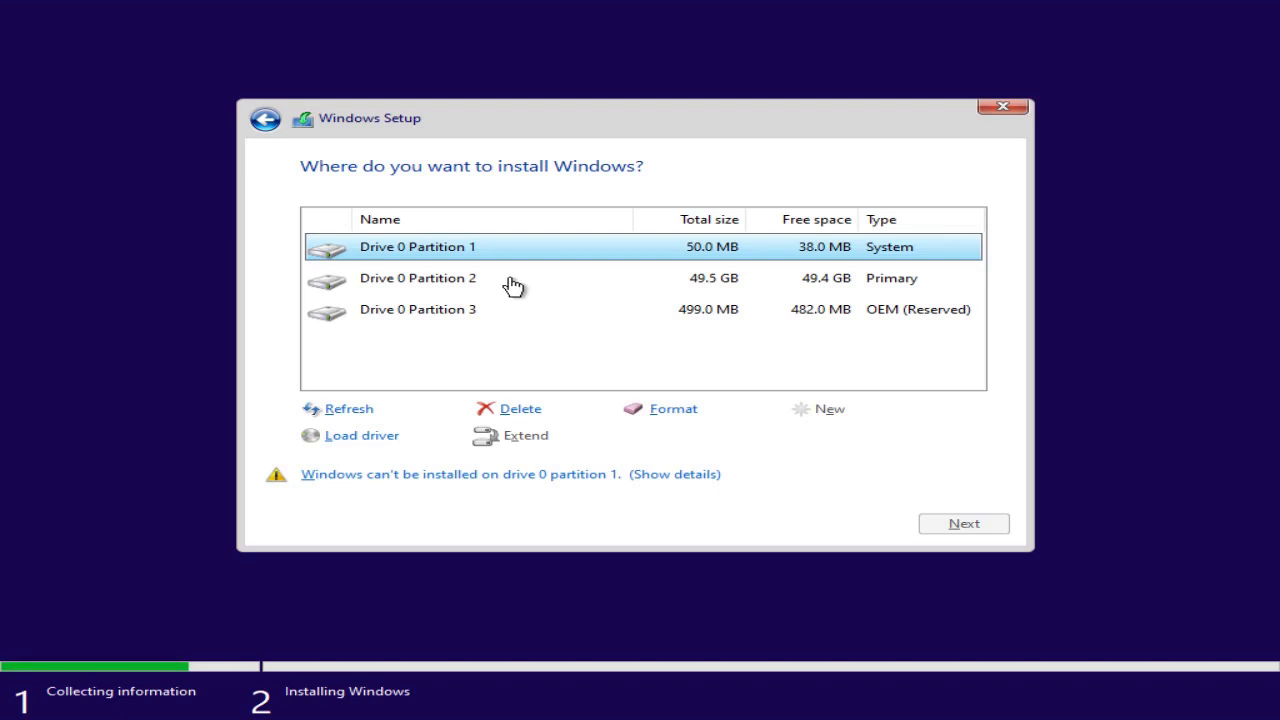
- Choose the primary Drive 0 Partition 2 as the install location and start installing Windows
{"action": "left_click", "coordinate": [465, 290]}
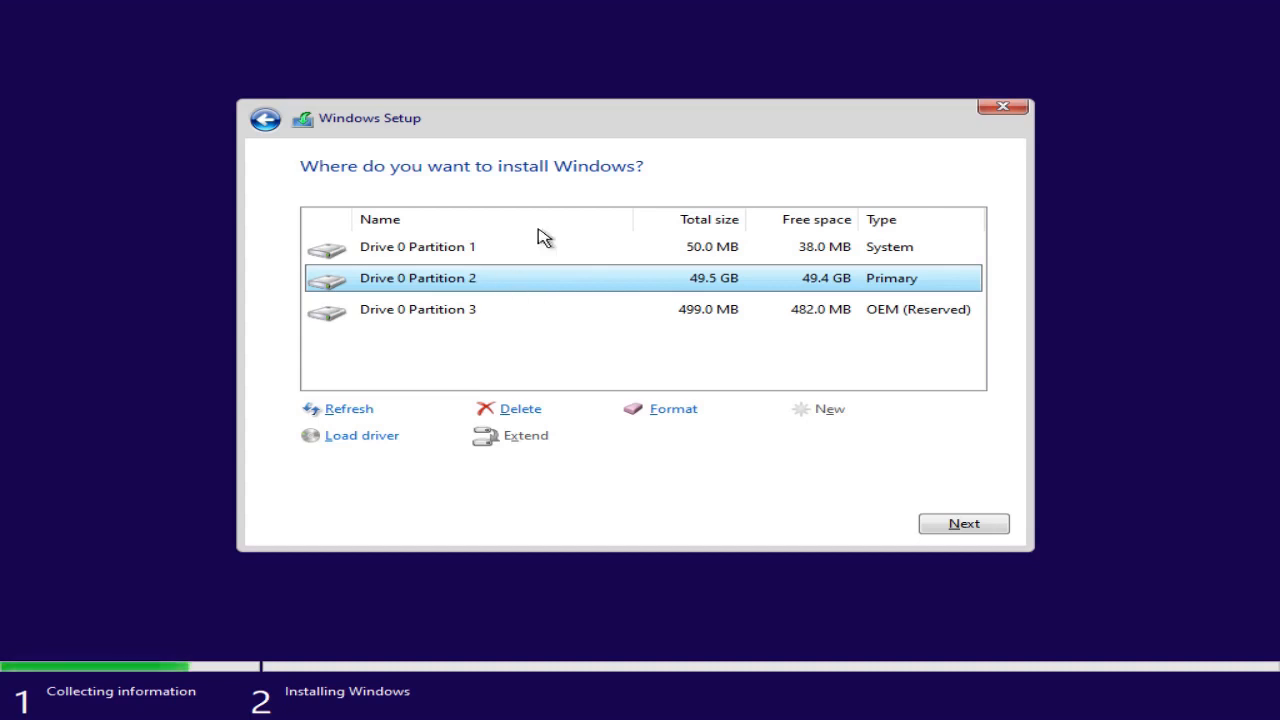
{"action": "left_click", "coordinate": [474, 256]}
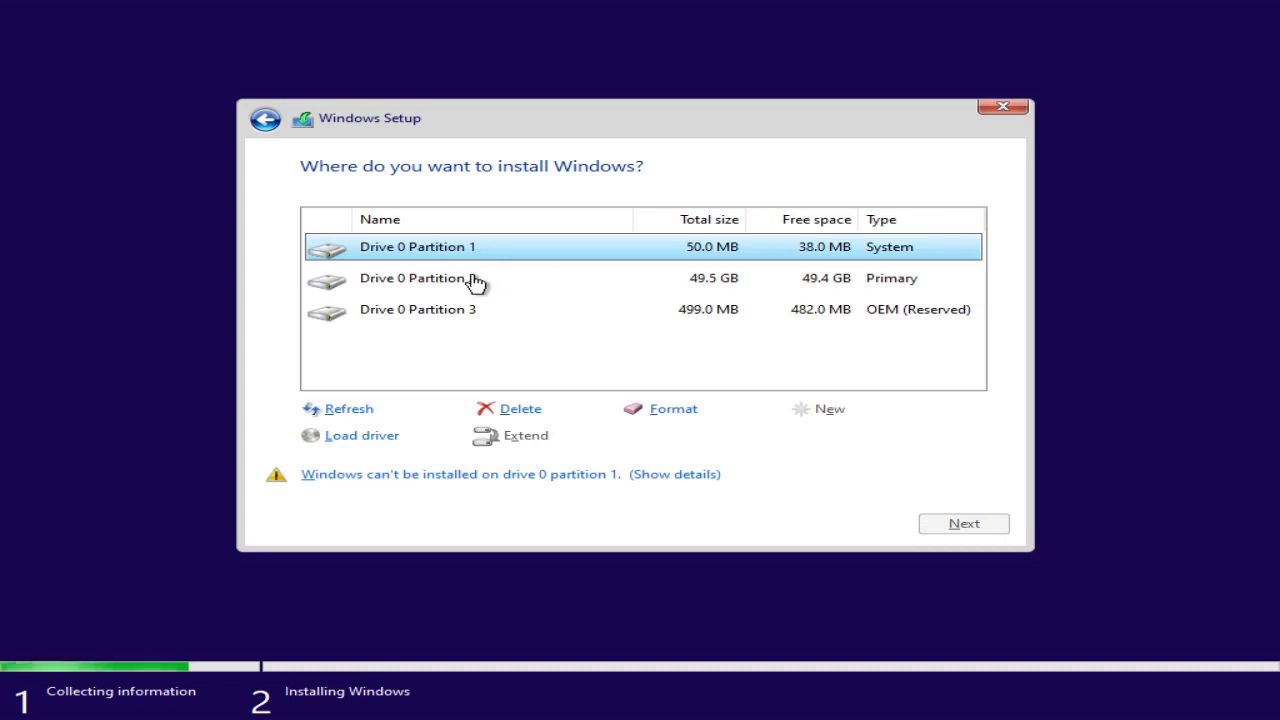
{"action": "left_click", "coordinate": [474, 284]}
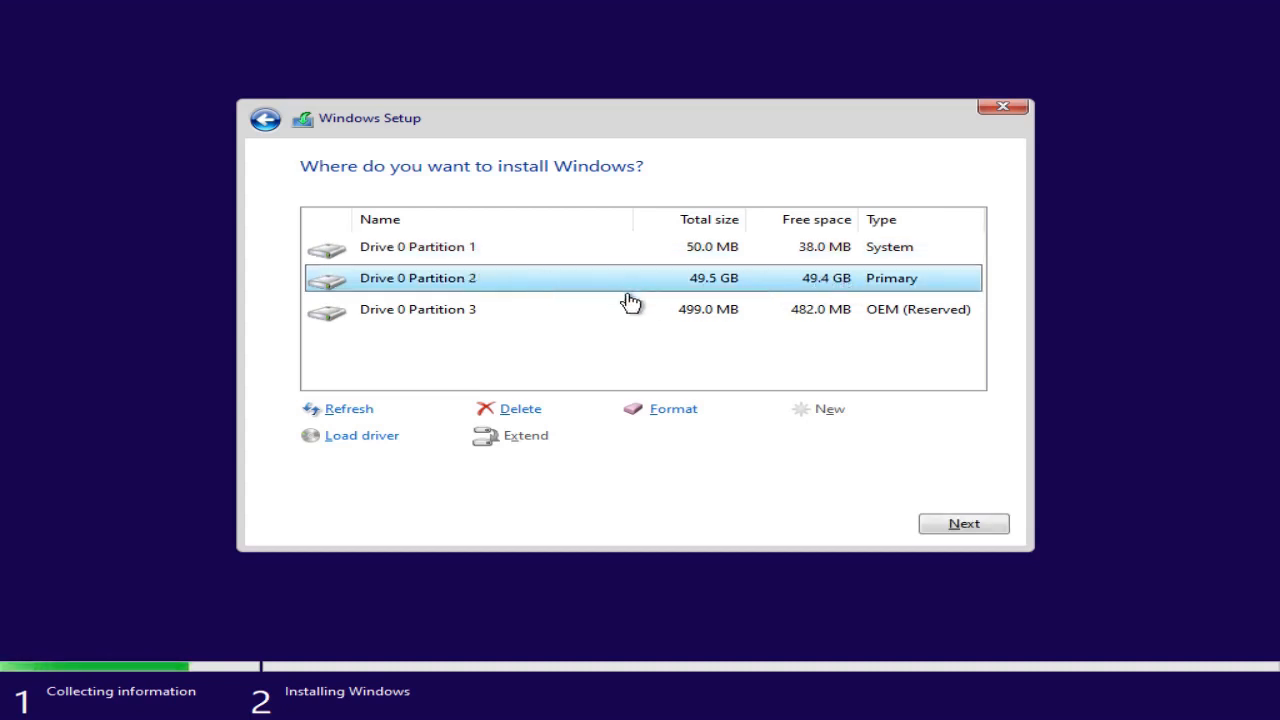
{"action": "left_click", "coordinate": [462, 316]}
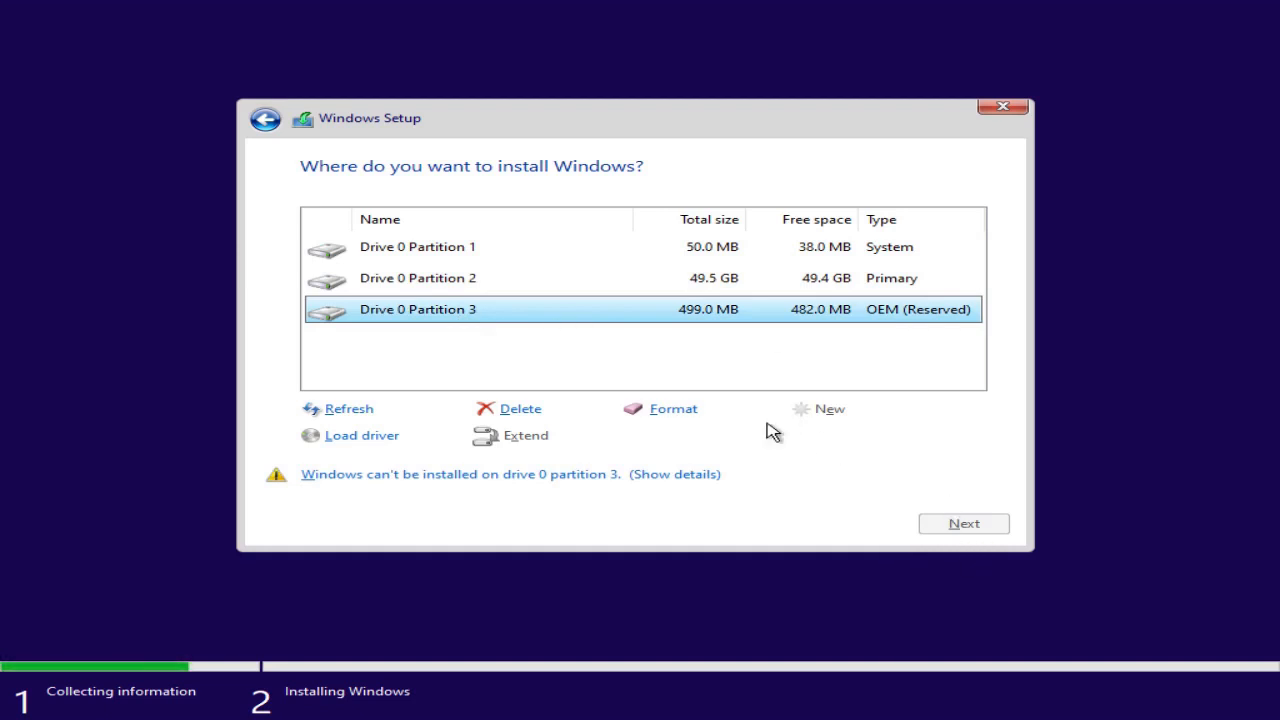
{"action": "left_click", "coordinate": [465, 283]}
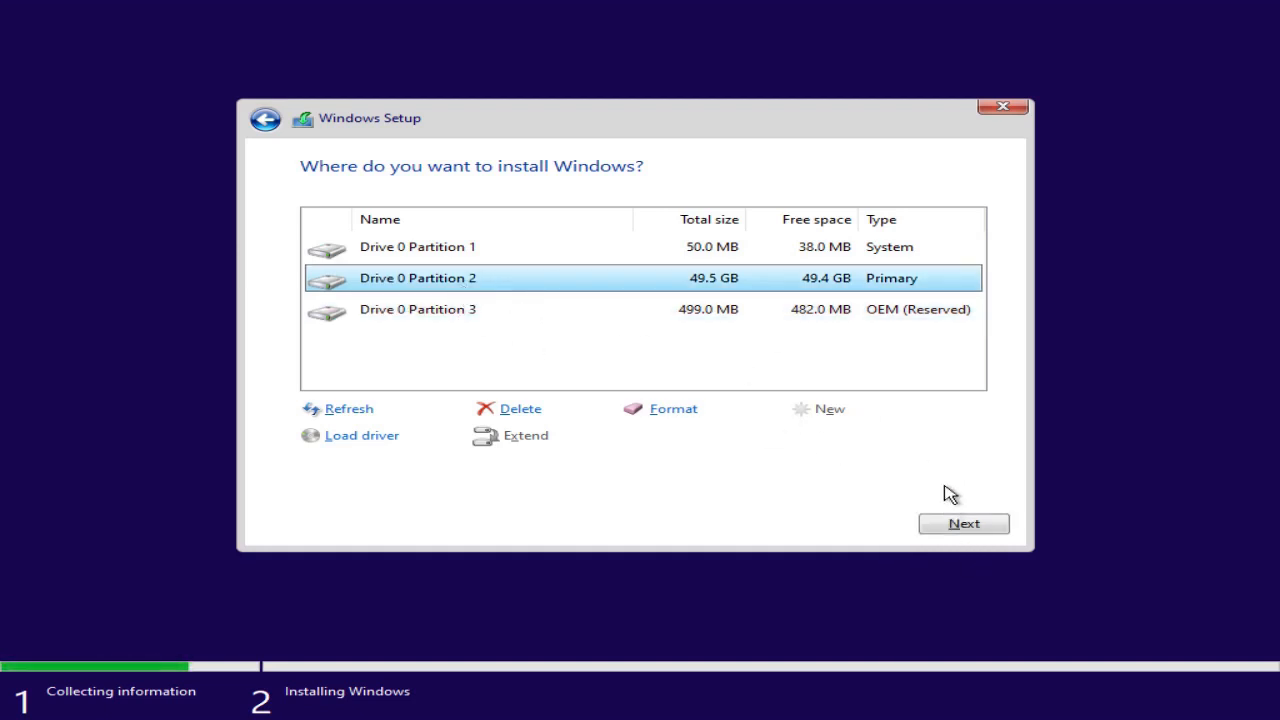
{"action": "left_click", "coordinate": [966, 530]}
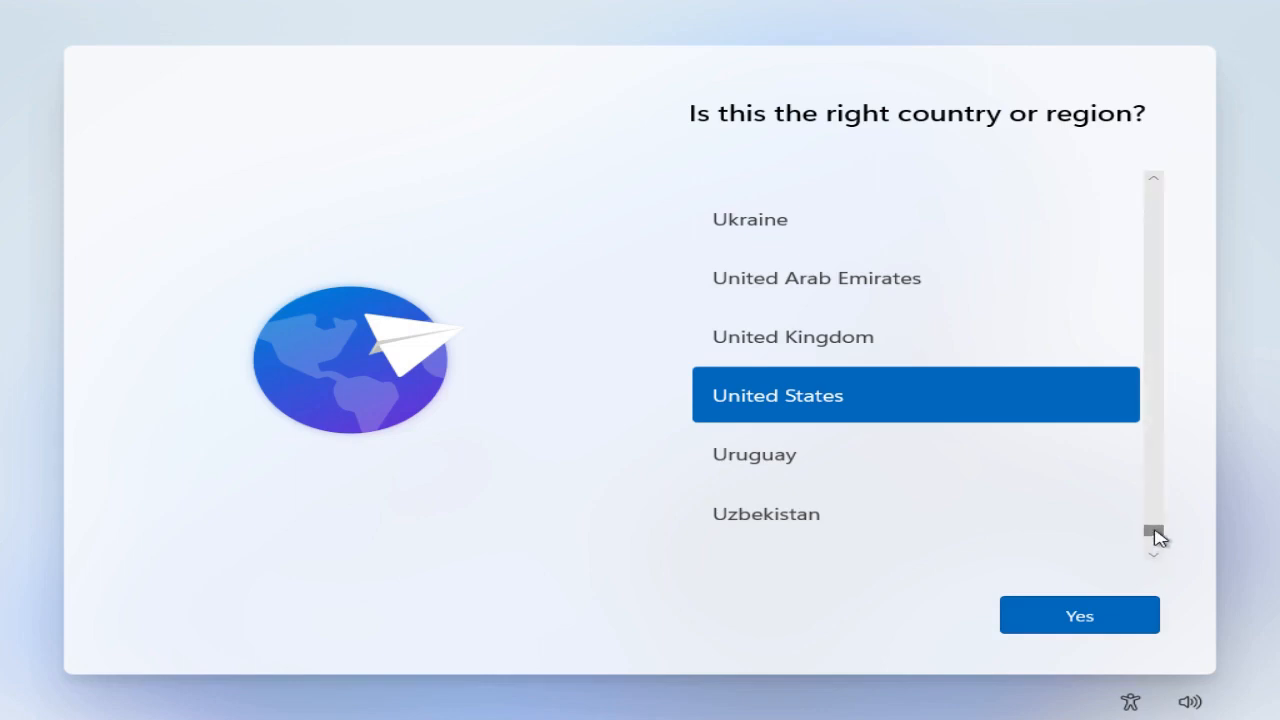
- Choose the country or region for the new installation and confirm it
{"action": "left_click_drag", "start_coordinate": [1156, 537], "coordinate": [1155, 430]}
{"action": "left_click_drag", "start_coordinate": [1148, 410], "coordinate": [1150, 390]}
{"action": "left_click", "coordinate": [821, 223]}
{"action": "left_click", "coordinate": [1079, 626]}
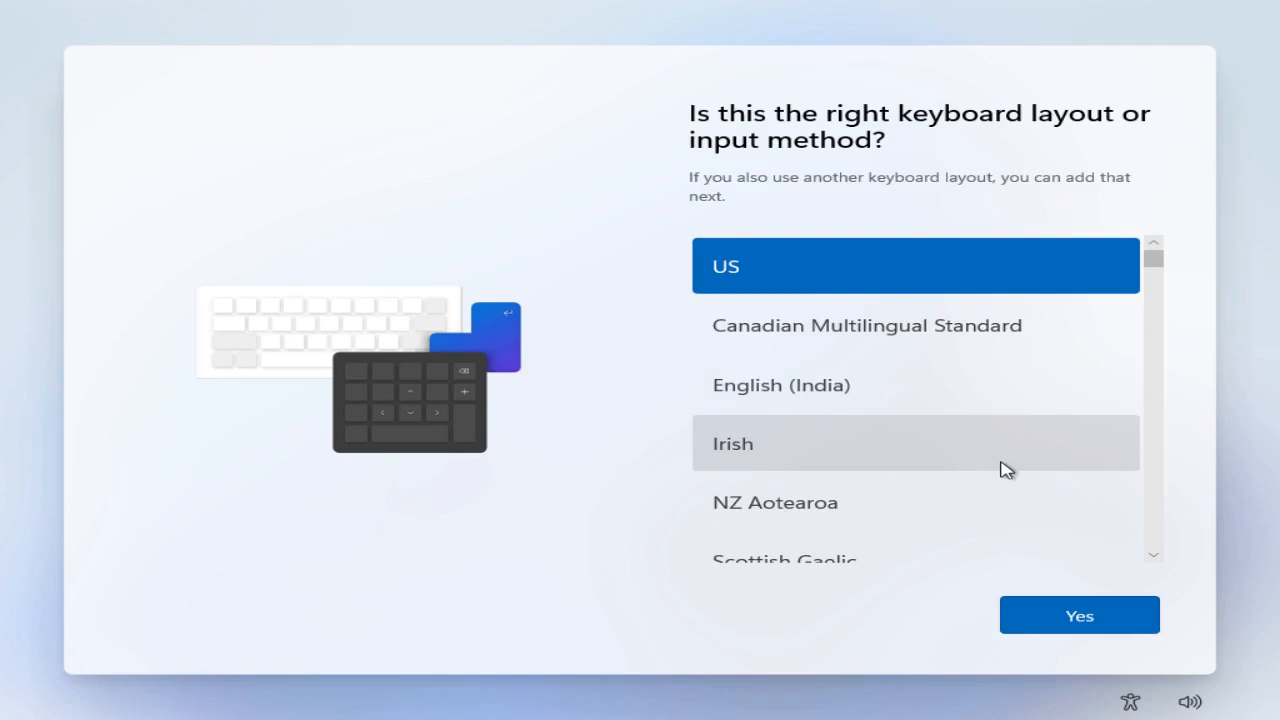
- Keep the US keyboard layout without adding a second one, and continue with limited setup without internet
{"action": "left_click", "coordinate": [1077, 620]}
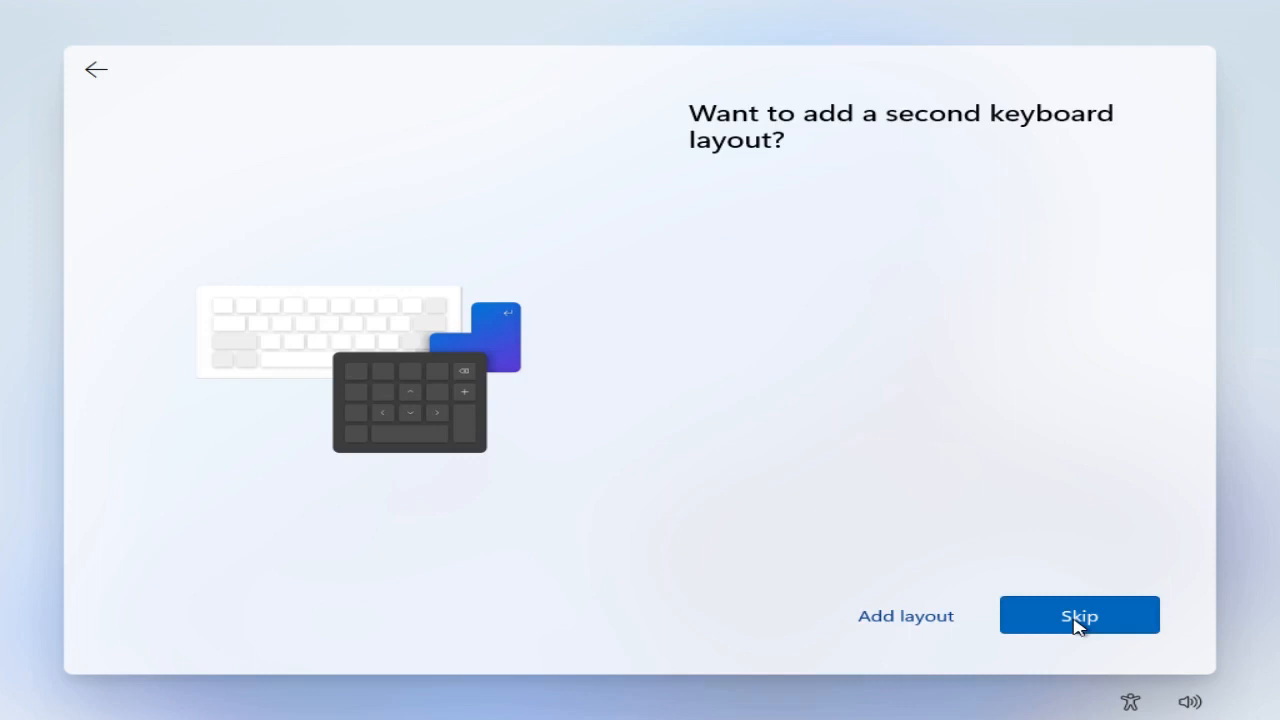
{"action": "left_click", "coordinate": [1077, 618]}
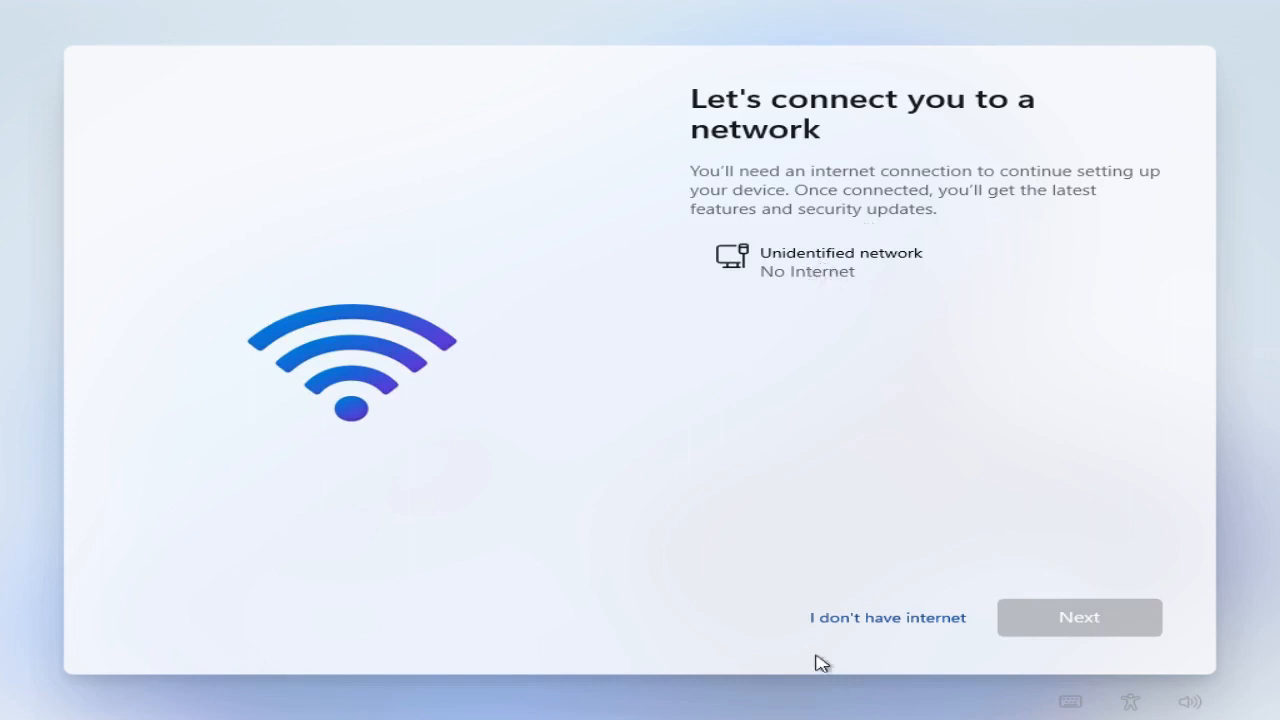
{"action": "left_click", "coordinate": [889, 620]}
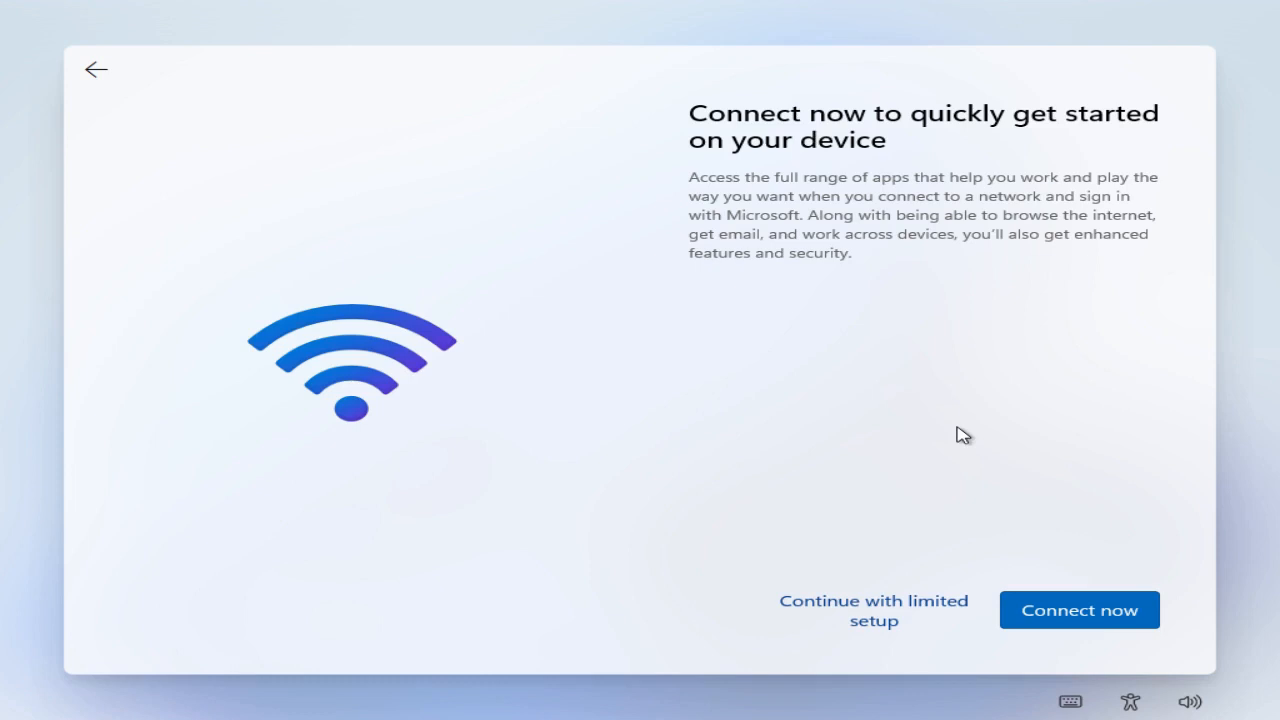
{"action": "left_click", "coordinate": [928, 610]}
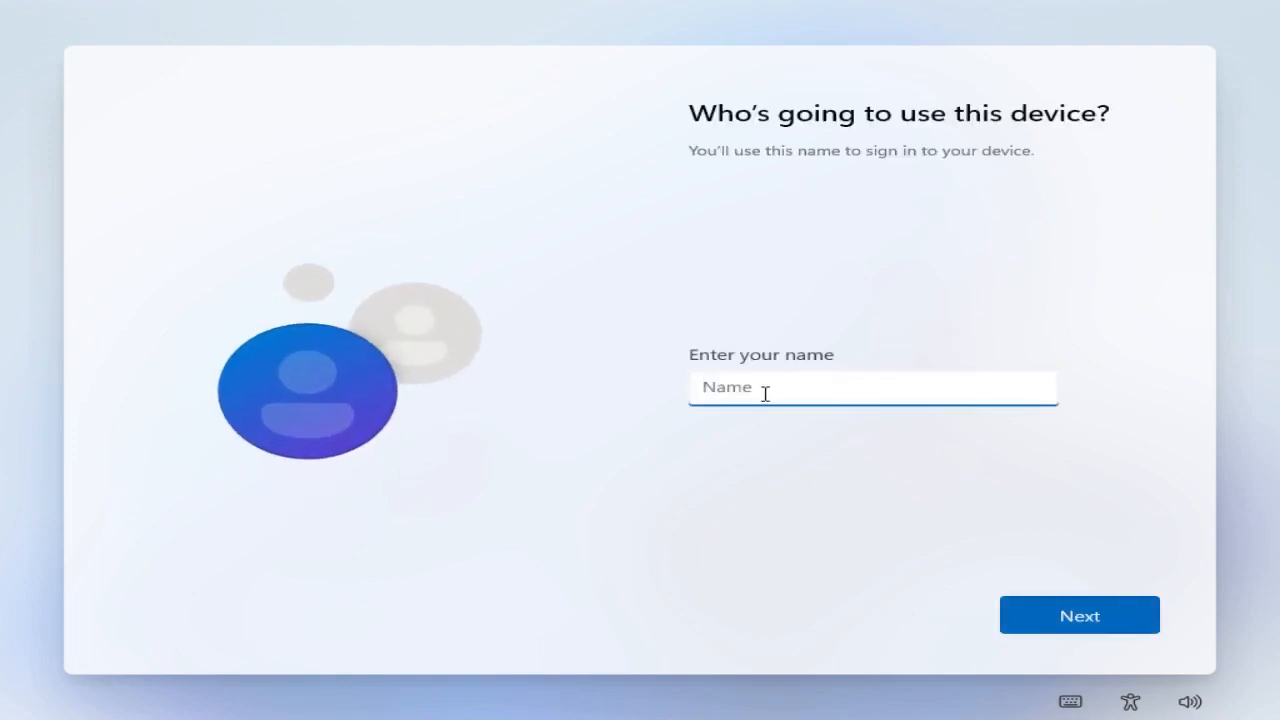
- Name the device's user account Admin1, and enter and confirm the account password
{"action": "type", "text": "Admin1"}
{"action": "left_click", "coordinate": [1086, 631]}
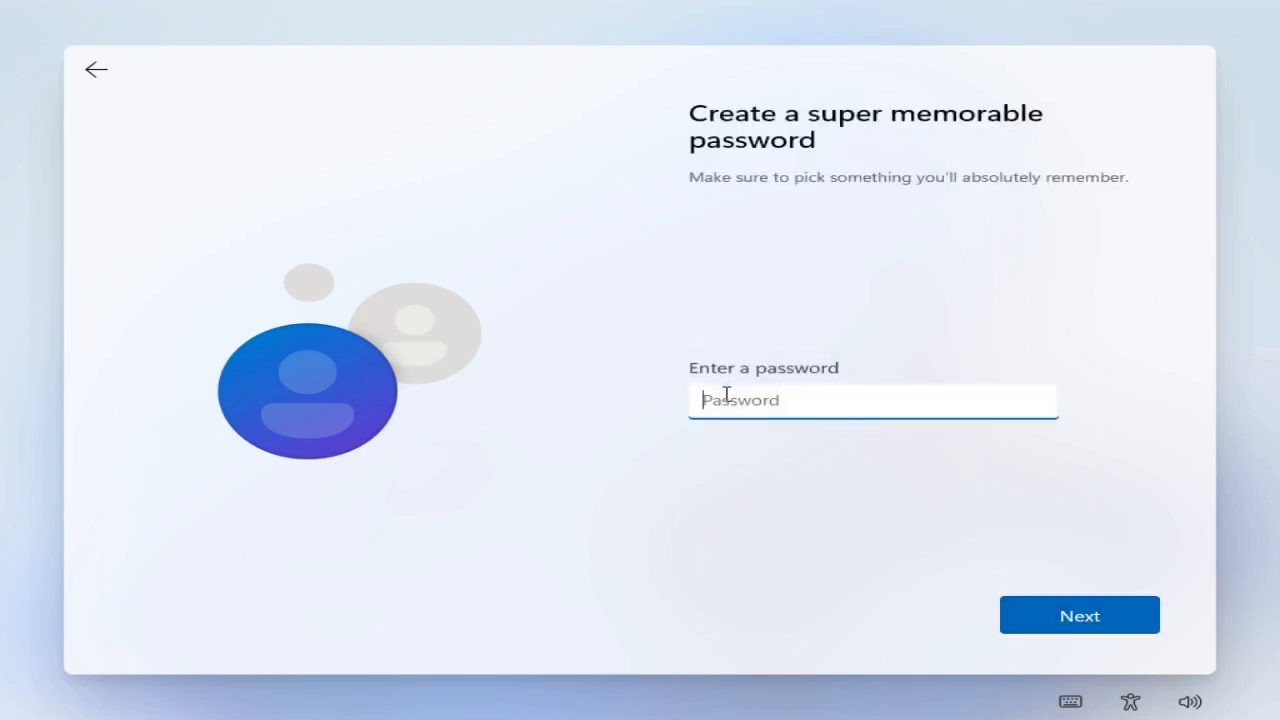
{"action": "type", "text": "•"}
{"action": "key", "text": "BackSpace"}
{"action": "type", "text": "••••"}
{"action": "left_click", "coordinate": [1062, 615]}
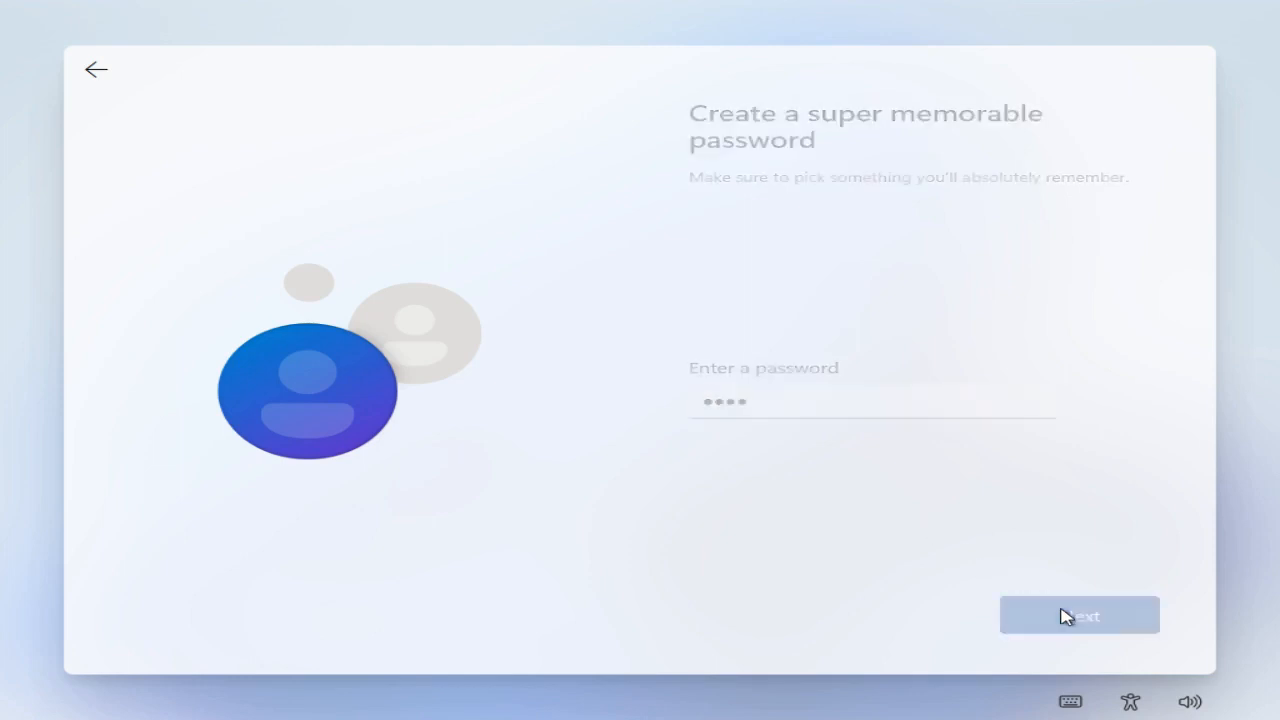
{"action": "type", "text": "•"}
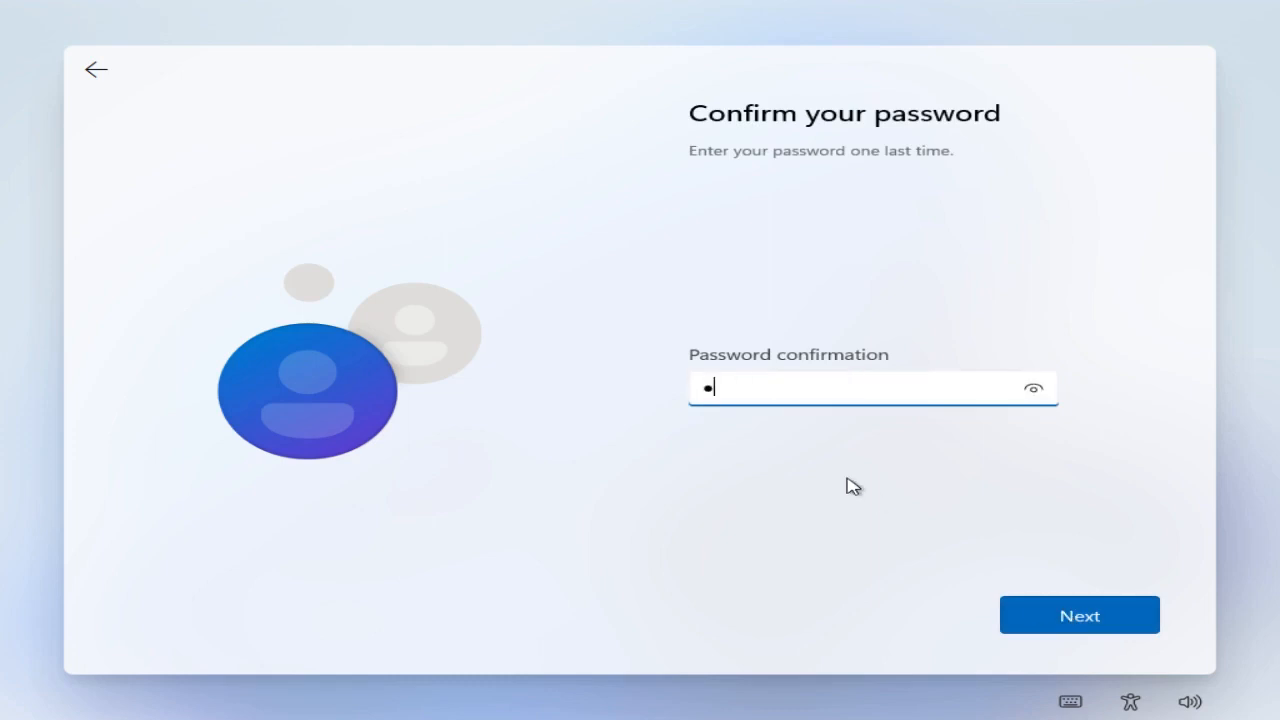
{"action": "type", "text": "•••"}
{"action": "left_click", "coordinate": [1066, 615]}
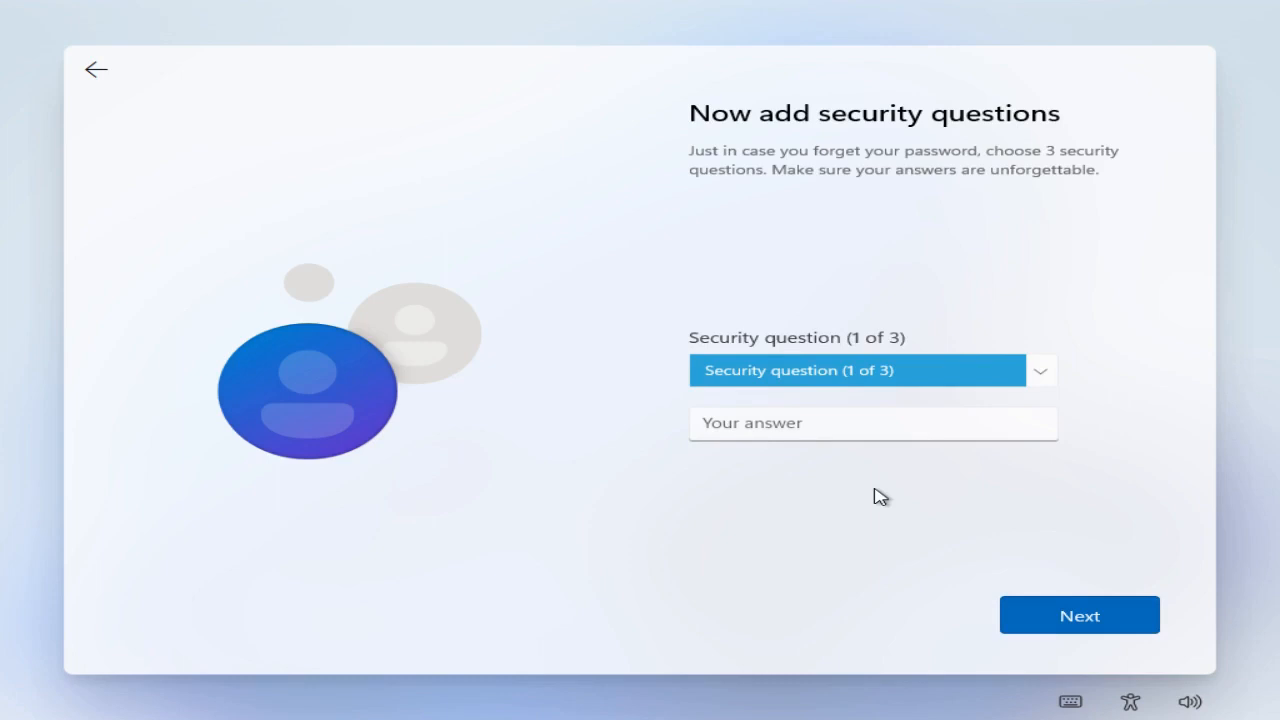
- Choose "What was your first pet's name?" as the first security question and enter the security answer
{"action": "left_click", "coordinate": [1047, 381]}
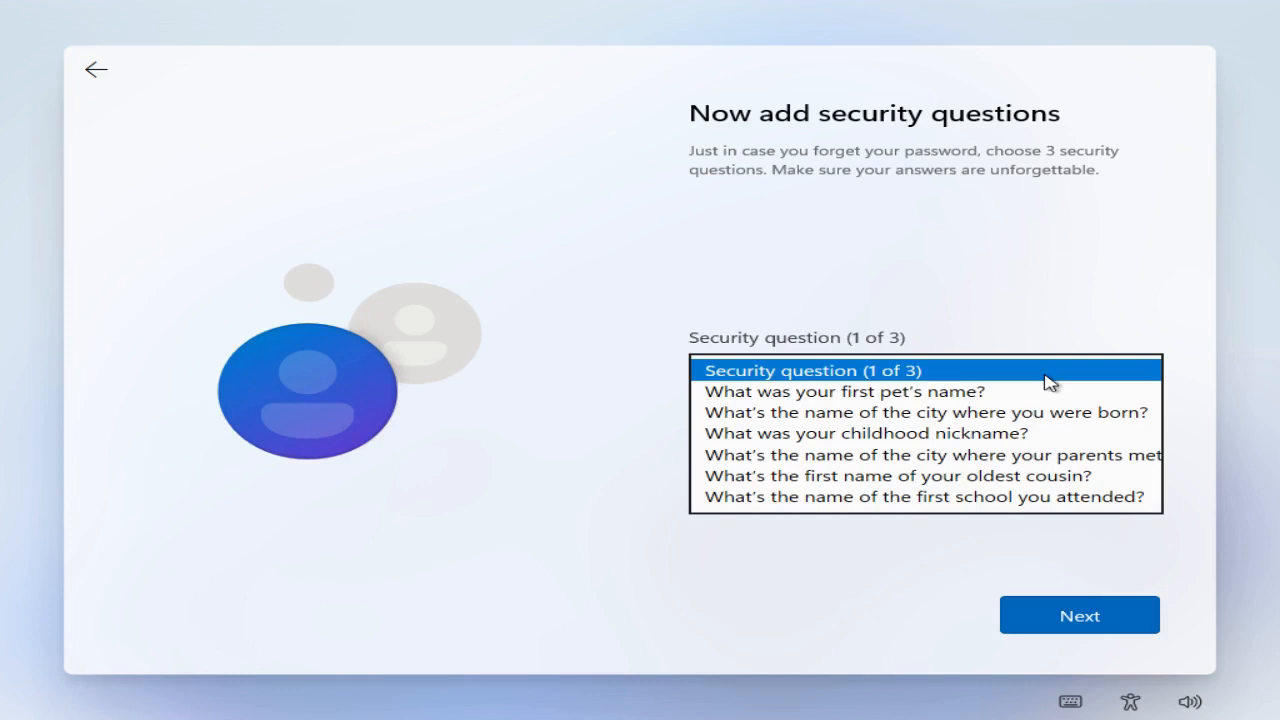
{"action": "left_click", "coordinate": [980, 402]}
{"action": "left_click", "coordinate": [885, 425]}
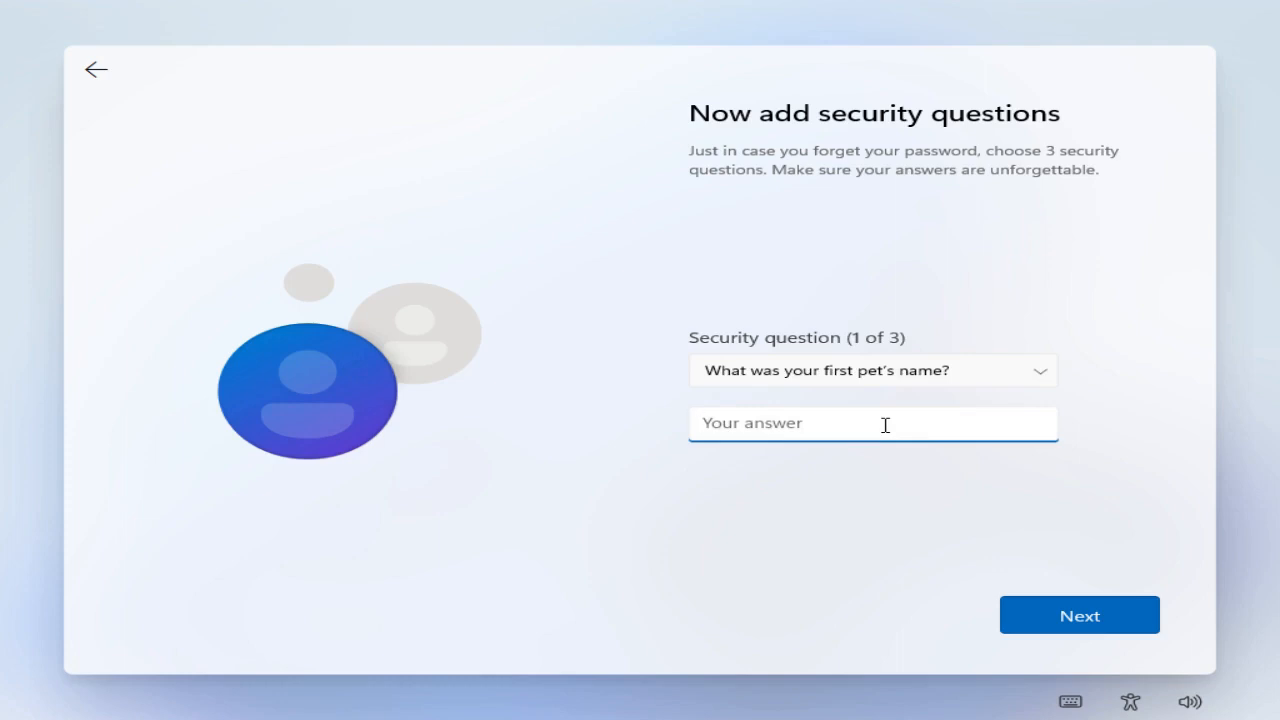
{"action": "type", "text": "1"}
{"action": "left_click", "coordinate": [1078, 622]}
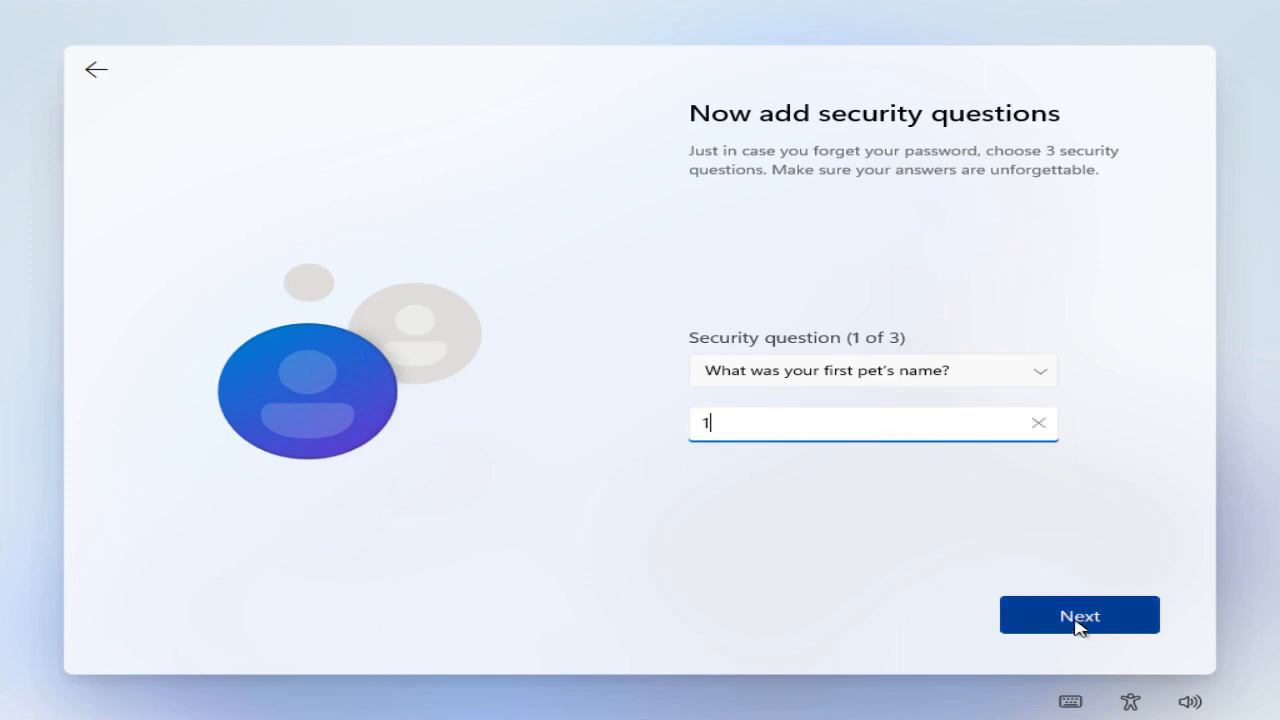
- Choose "What's the name of the city where you were born?" as the second security question and submit the security answer
{"action": "left_click", "coordinate": [986, 374]}
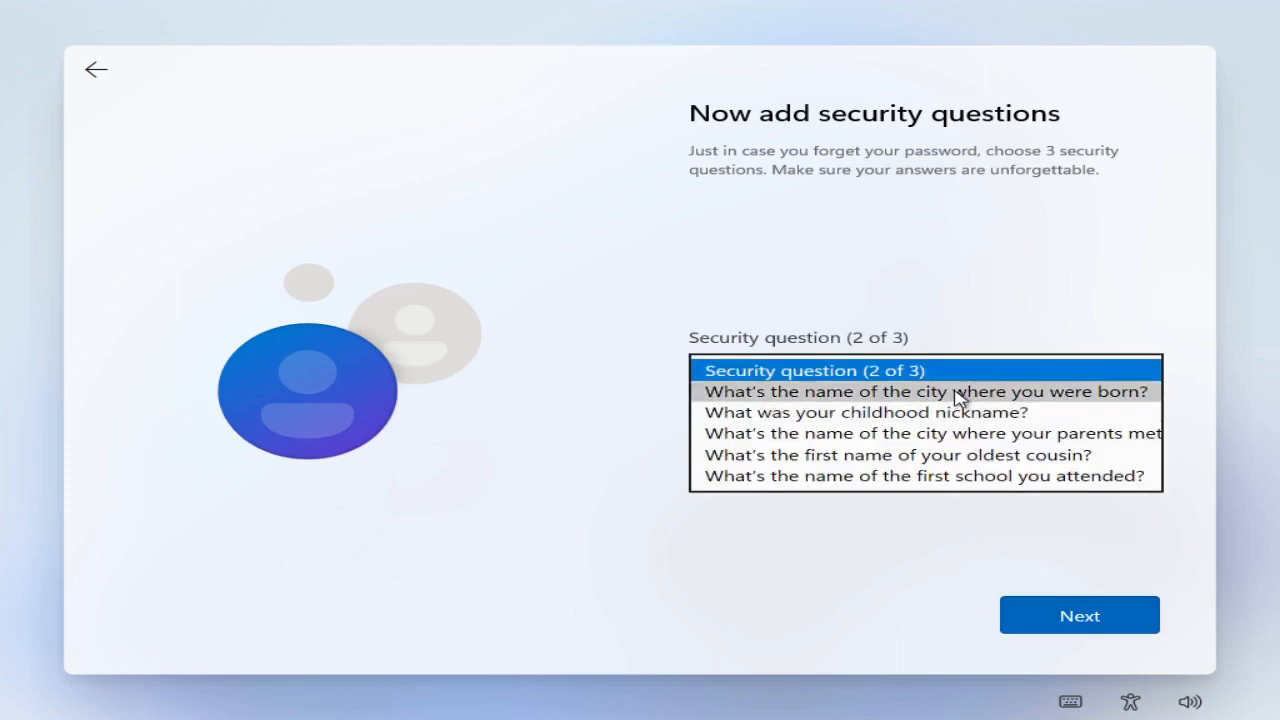
{"action": "left_click", "coordinate": [958, 396]}
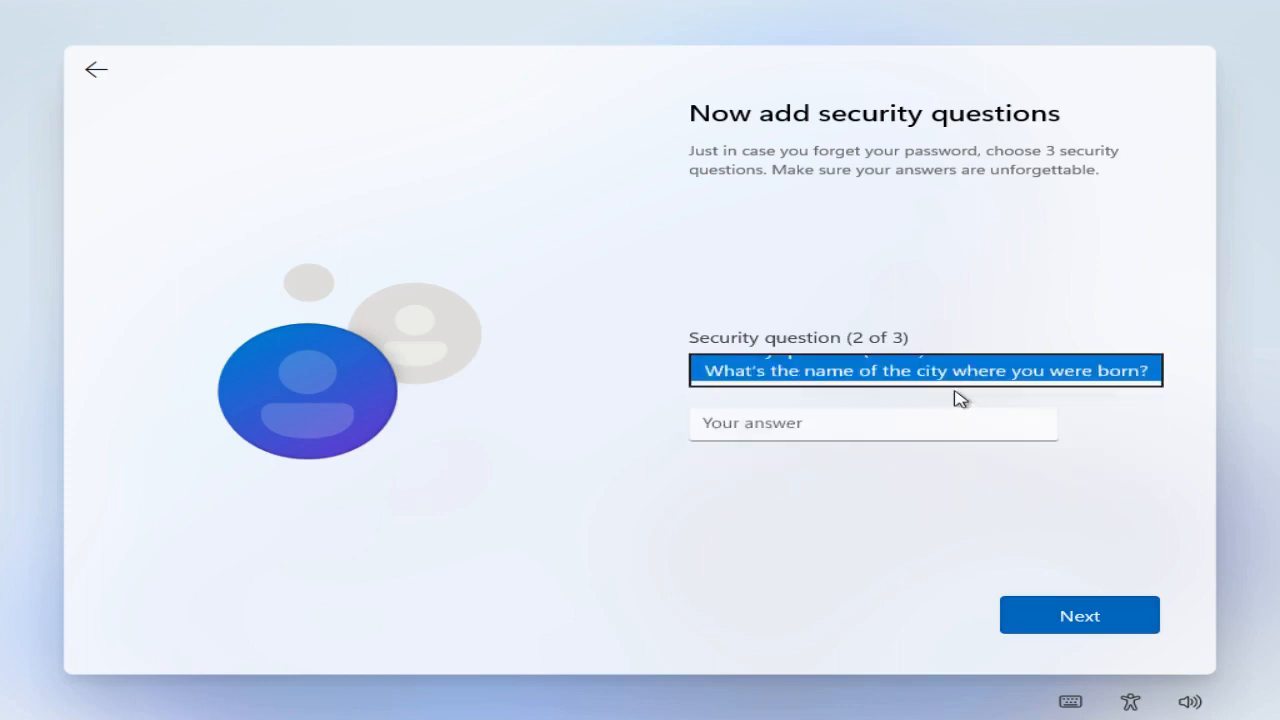
{"action": "left_click", "coordinate": [887, 419]}
{"action": "type", "text": "1"}
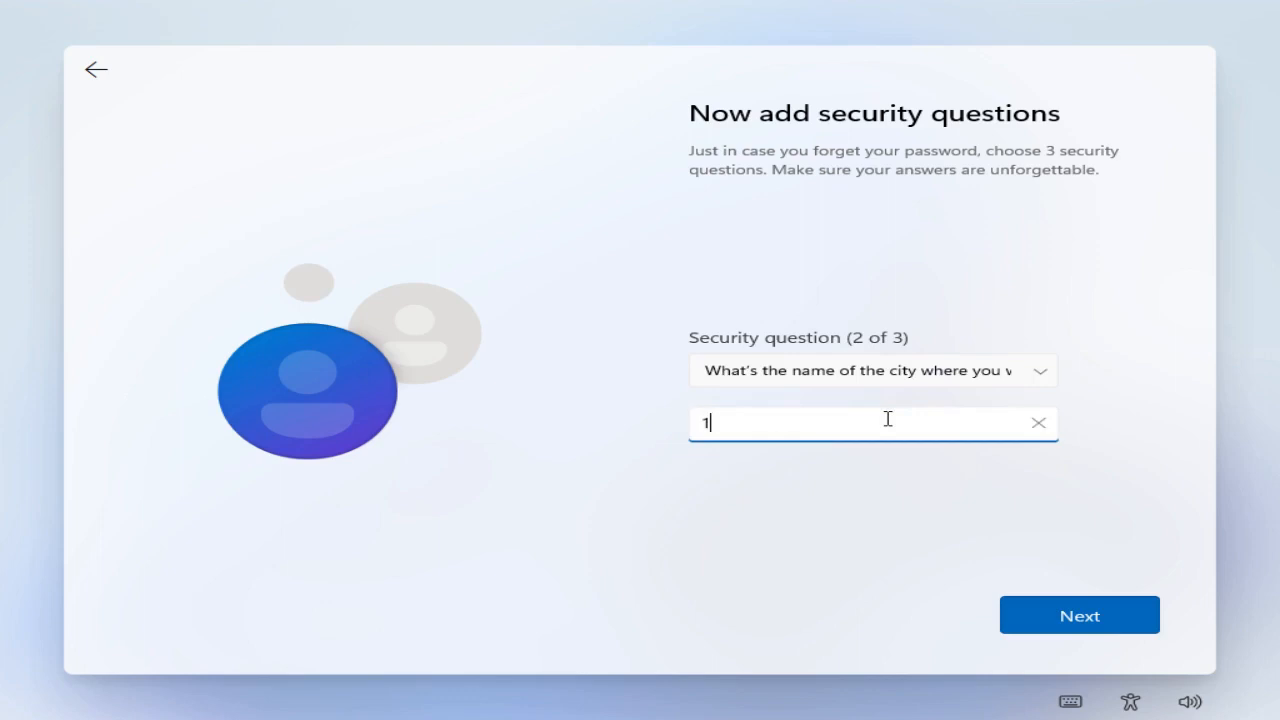
{"action": "left_click", "coordinate": [1127, 618]}
- Choose "What was your childhood nickname?" as the third security question and submit the security answer
{"action": "left_click", "coordinate": [1040, 380]}
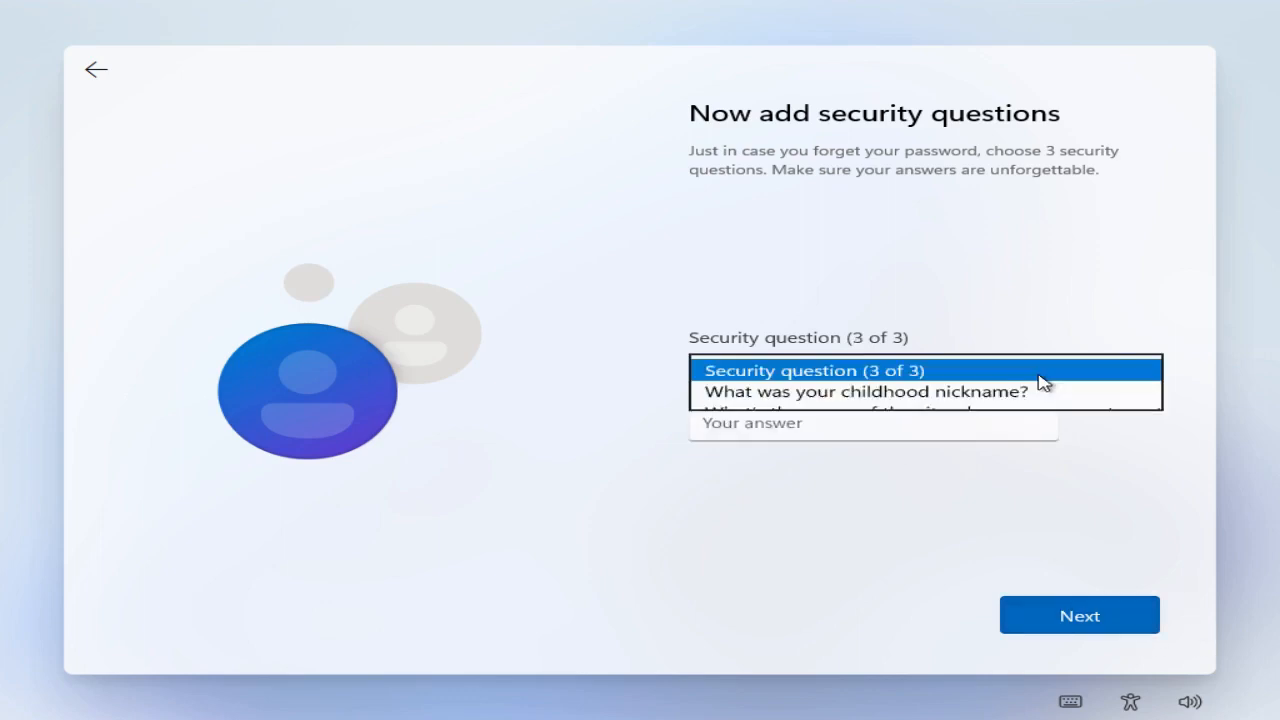
{"action": "left_click", "coordinate": [985, 392]}
{"action": "left_click", "coordinate": [873, 420]}
{"action": "type", "text": "1"}
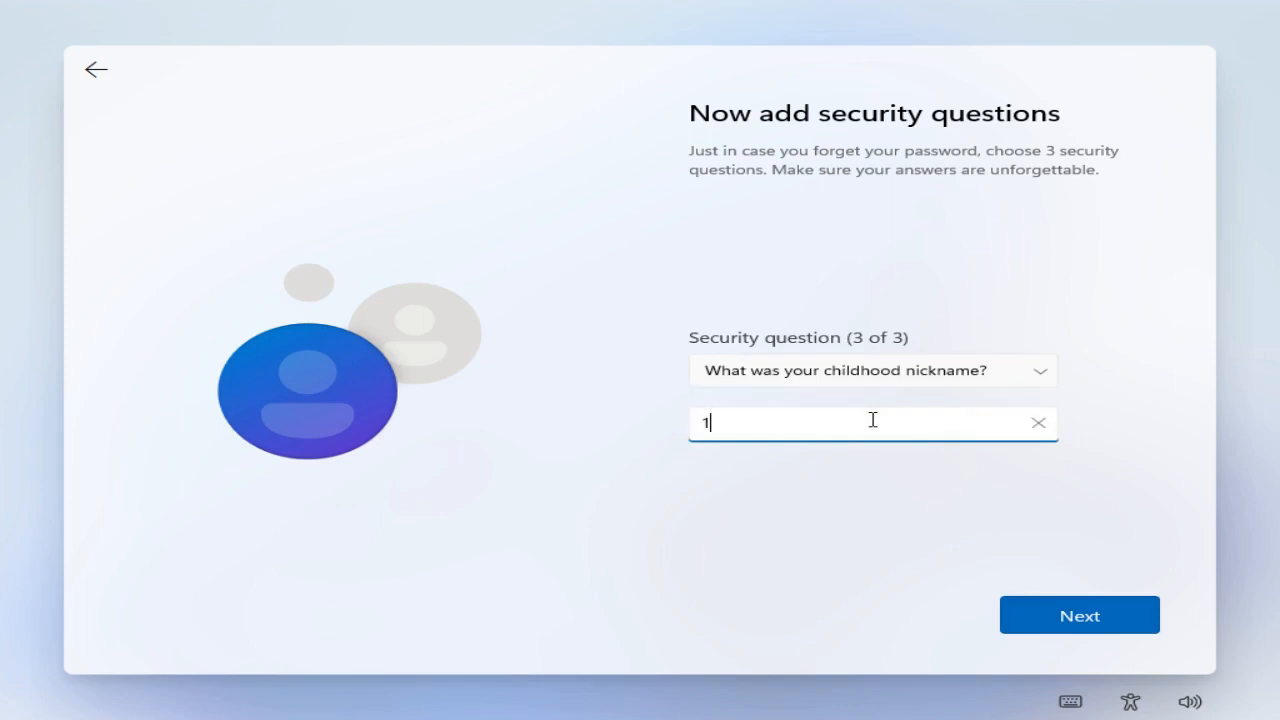
{"action": "left_click", "coordinate": [1066, 620]}
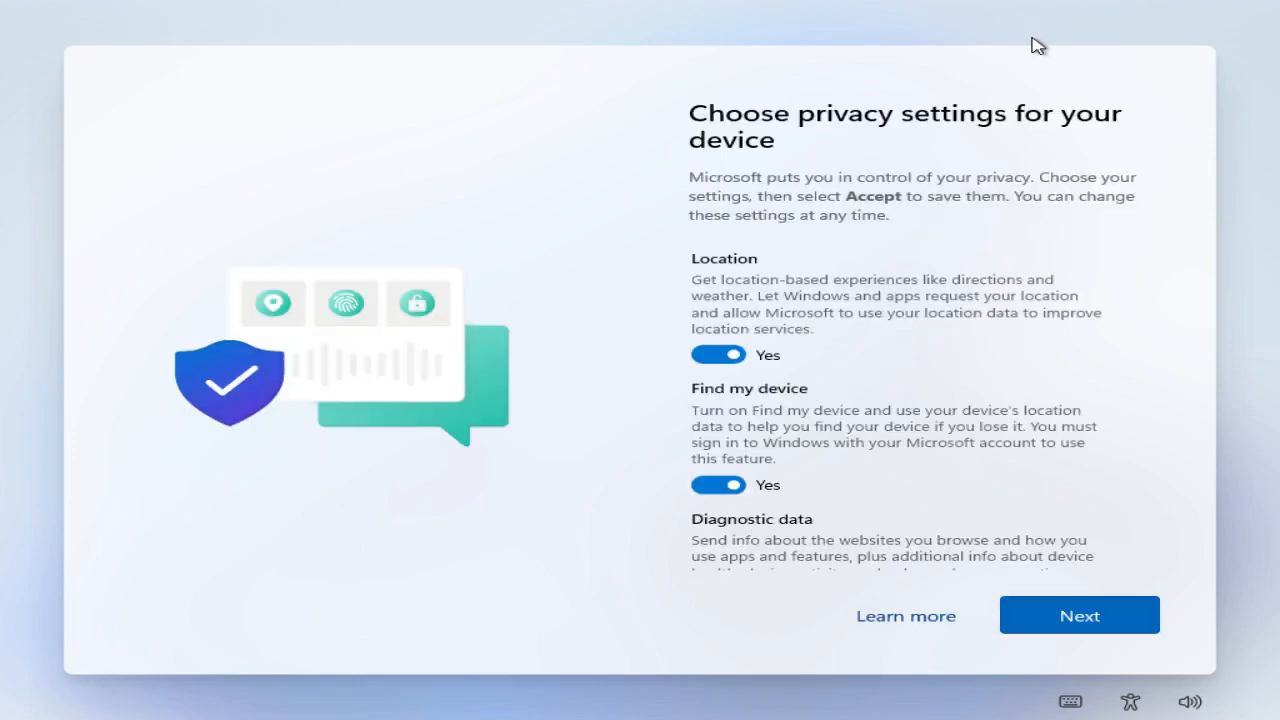
- Turn off Location, Find my device and Inking & typing, and set Diagnostic data to Required only
{"action": "left_click", "coordinate": [712, 356]}
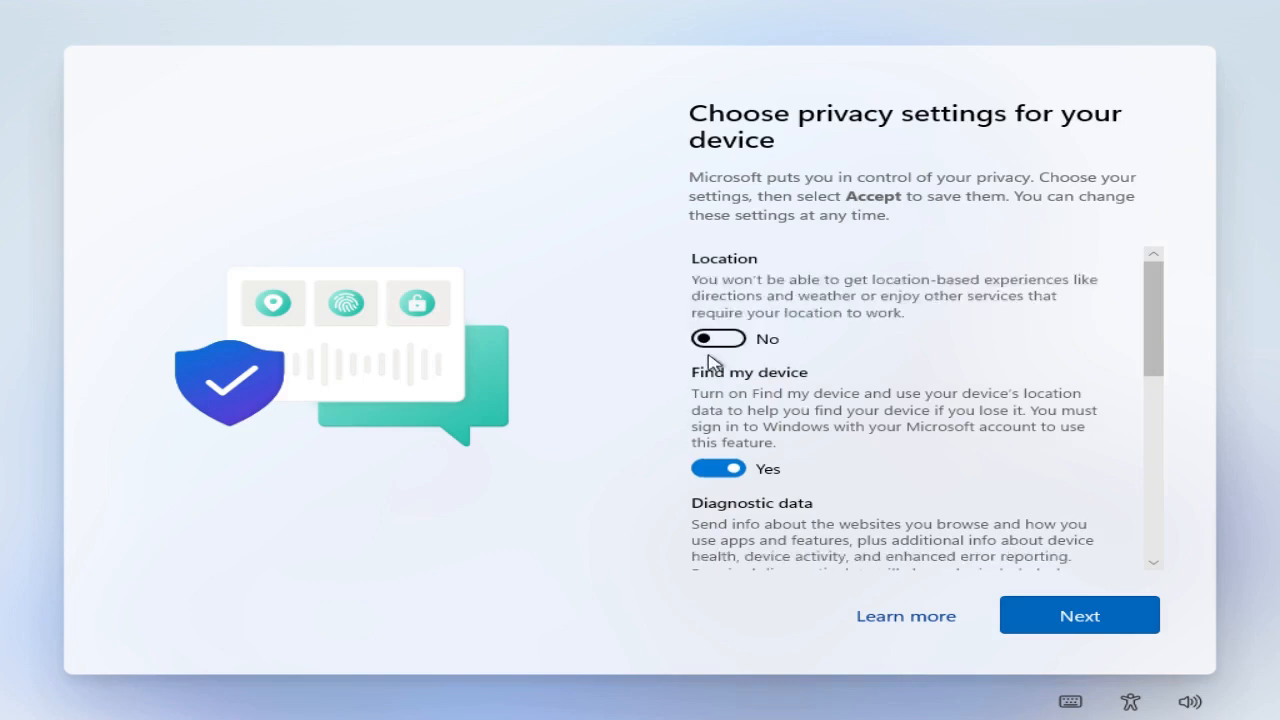
{"action": "left_click", "coordinate": [709, 470]}
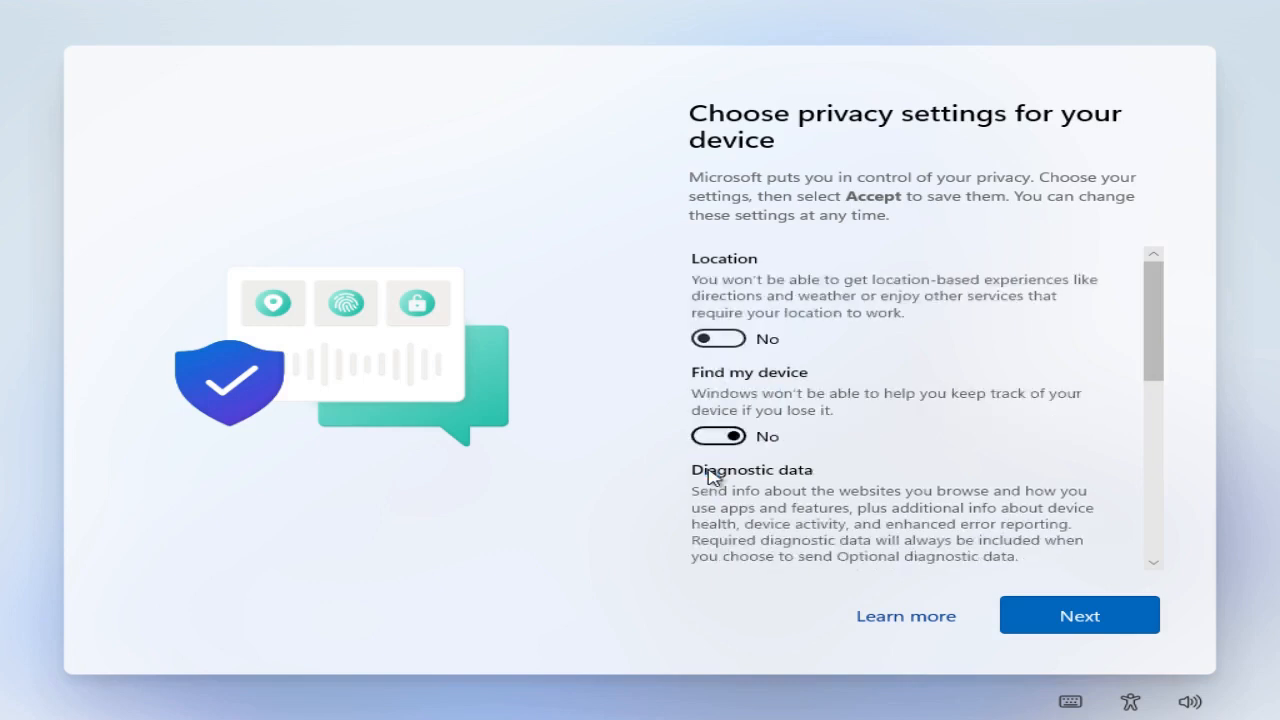
{"action": "mouse_move", "coordinate": [1144, 370]}
{"action": "left_mouse_down"}
{"action": "mouse_move", "coordinate": [1153, 437]}
{"action": "mouse_move", "coordinate": [1152, 420]}
{"action": "left_mouse_up"}
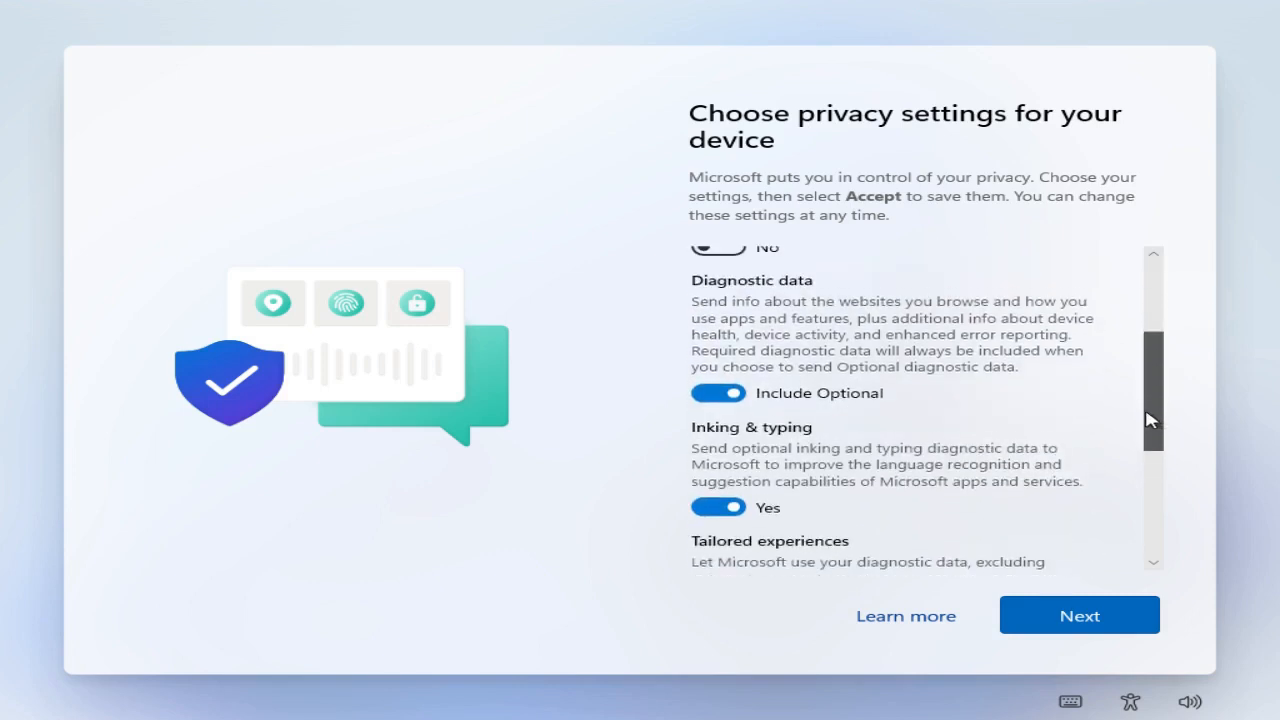
{"action": "left_click", "coordinate": [697, 398]}
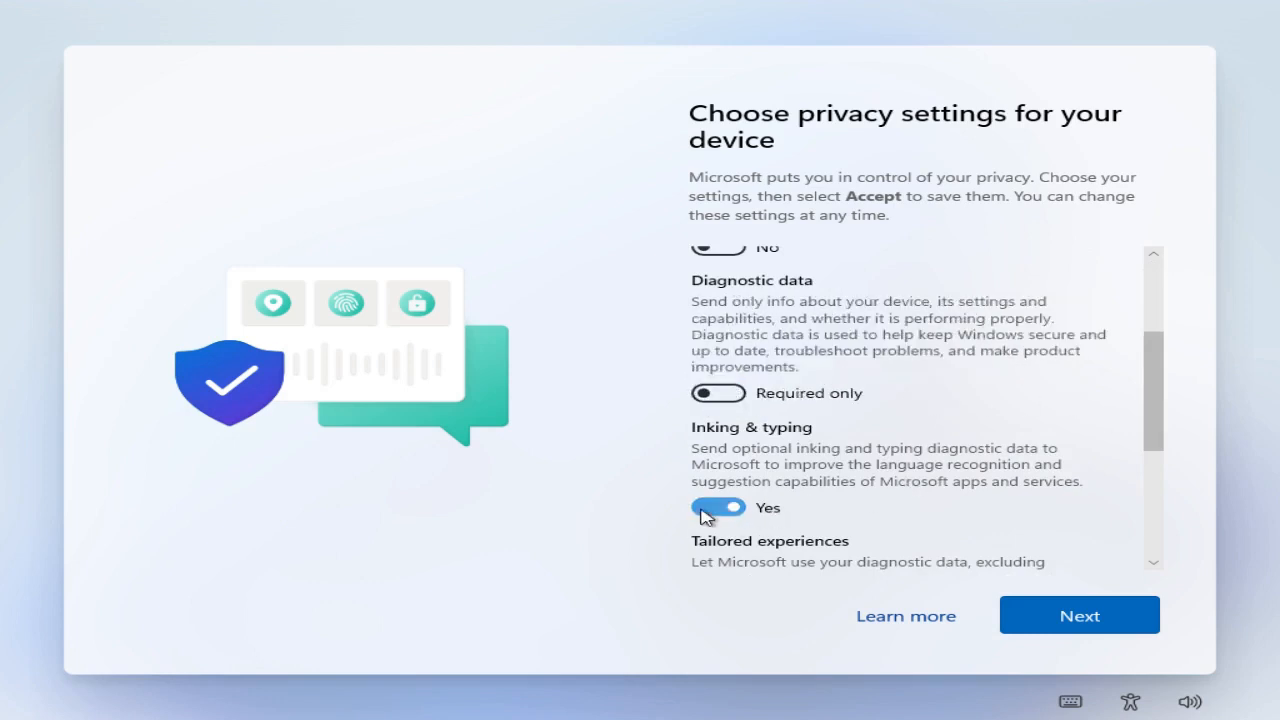
{"action": "left_click", "coordinate": [743, 509]}
- Turn off Tailored experiences and Advertising ID, and accept the device's privacy settings
{"action": "left_click_drag", "start_coordinate": [1151, 394], "coordinate": [1151, 471]}
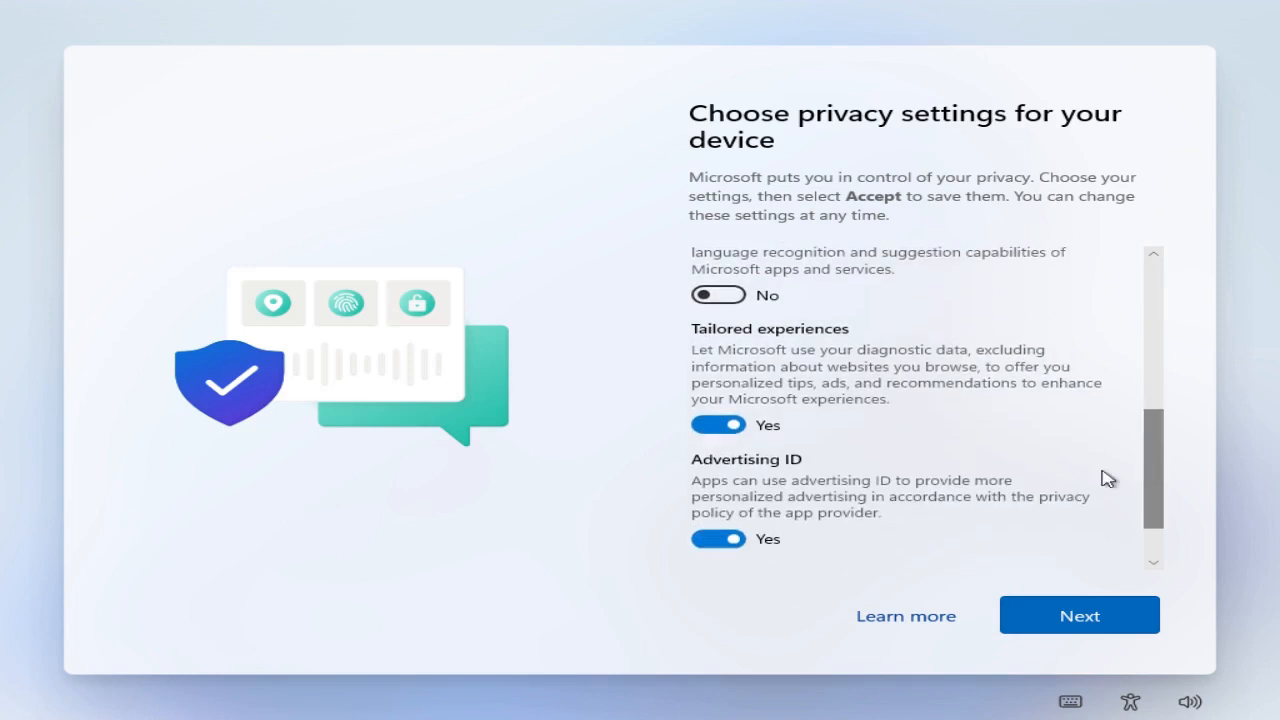
{"action": "left_click", "coordinate": [701, 426]}
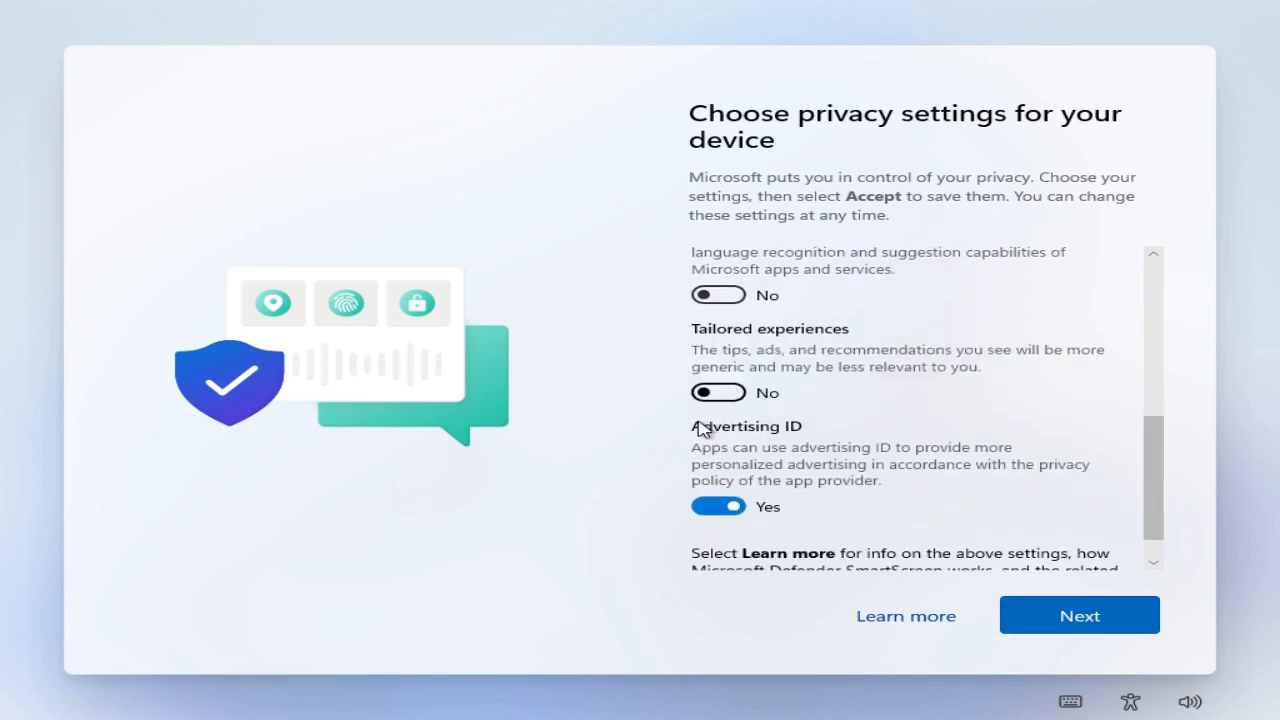
{"action": "left_click", "coordinate": [703, 507]}
{"action": "mouse_move", "coordinate": [1155, 452]}
{"action": "left_mouse_down"}
{"action": "mouse_move", "coordinate": [1157, 497]}
{"action": "mouse_move", "coordinate": [1157, 271]}
{"action": "mouse_move", "coordinate": [1170, 477]}
{"action": "mouse_move", "coordinate": [1160, 431]}
{"action": "mouse_move", "coordinate": [1163, 443]}
{"action": "left_mouse_up"}
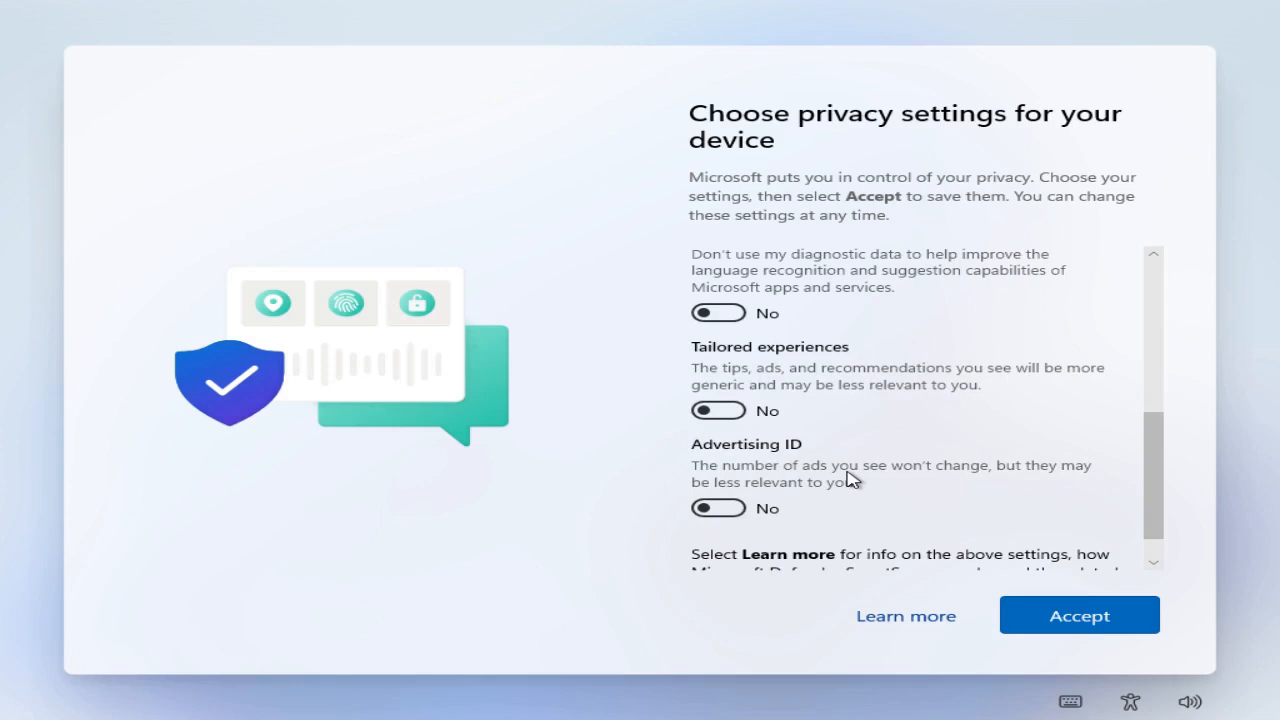
{"action": "left_click", "coordinate": [1050, 615]}
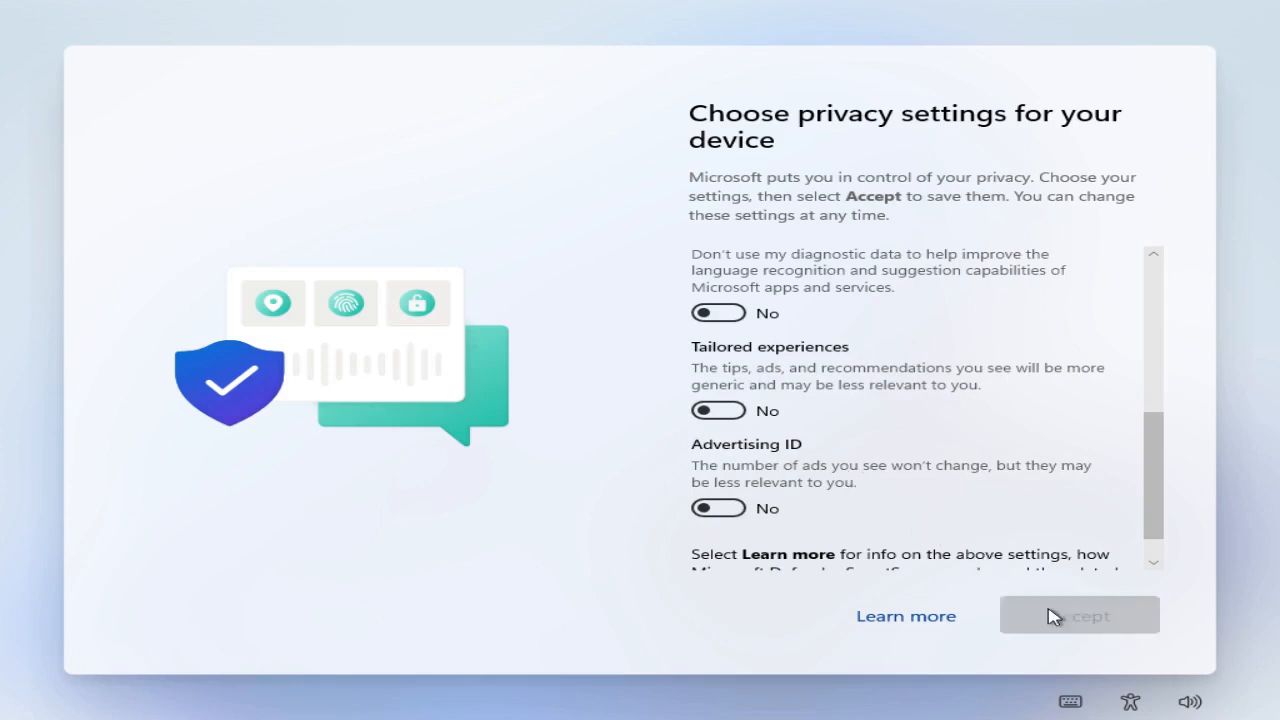